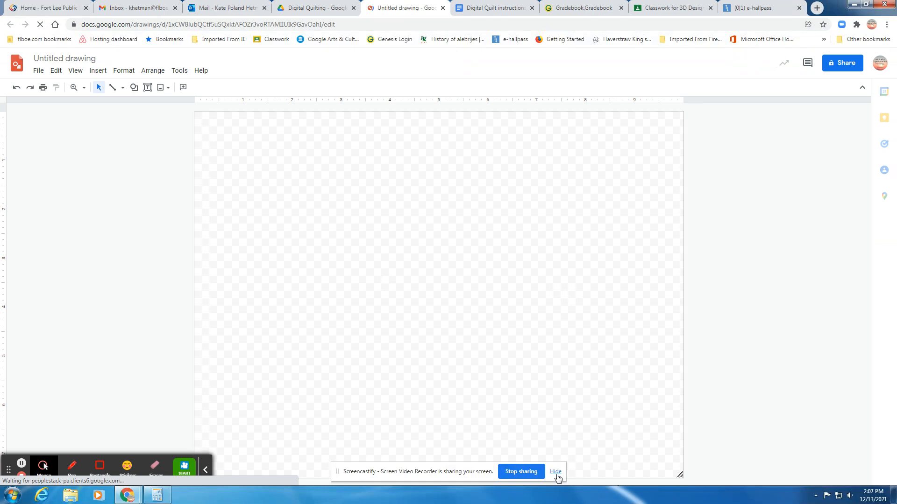
# Rename the untitled drawing as "Digital Quilt Sample".
pyautogui.click(556, 473)
pyautogui.click(77, 56)
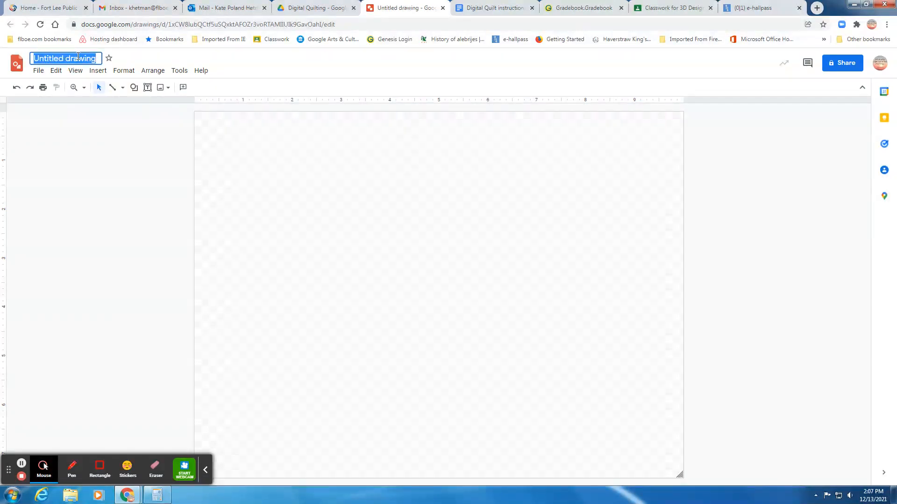
pyautogui.write('Digital')
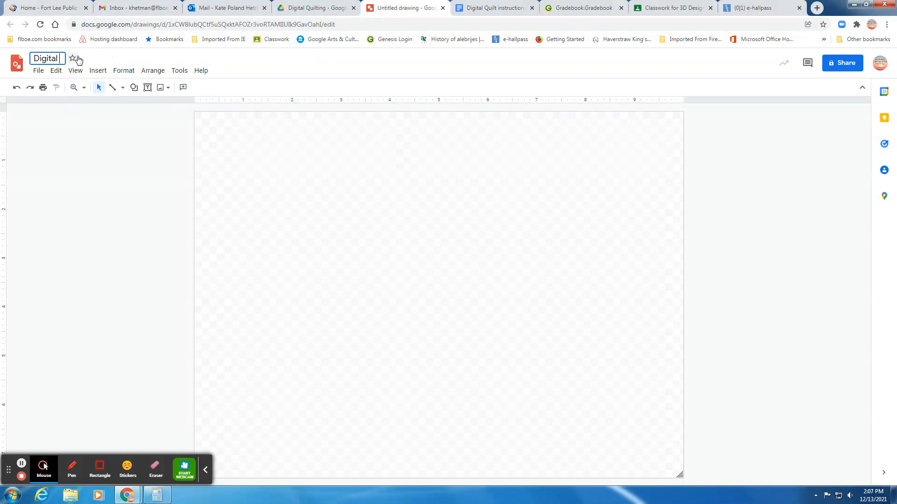
pyautogui.write(' Quilt Sample')
pyautogui.click(310, 182)
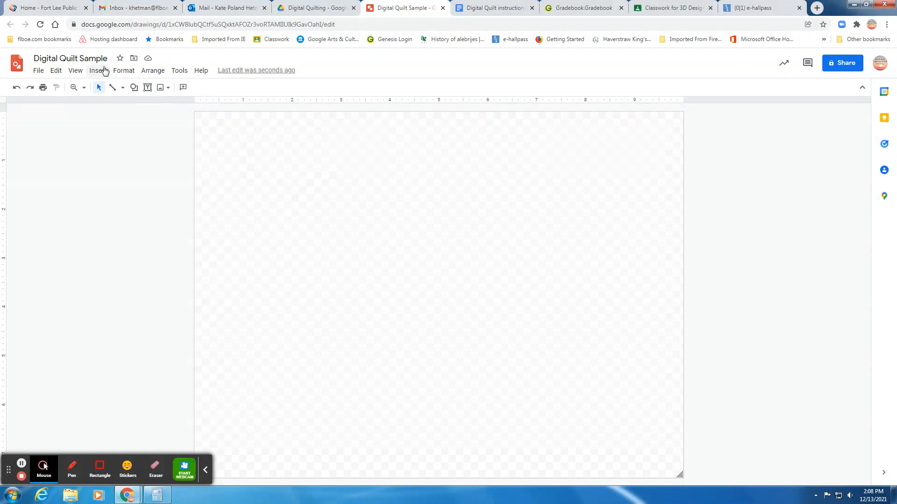
# Open the web image search for inserting a picture and search for "red pattern".
pyautogui.click(98, 71)
pyautogui.moveTo(113, 88)
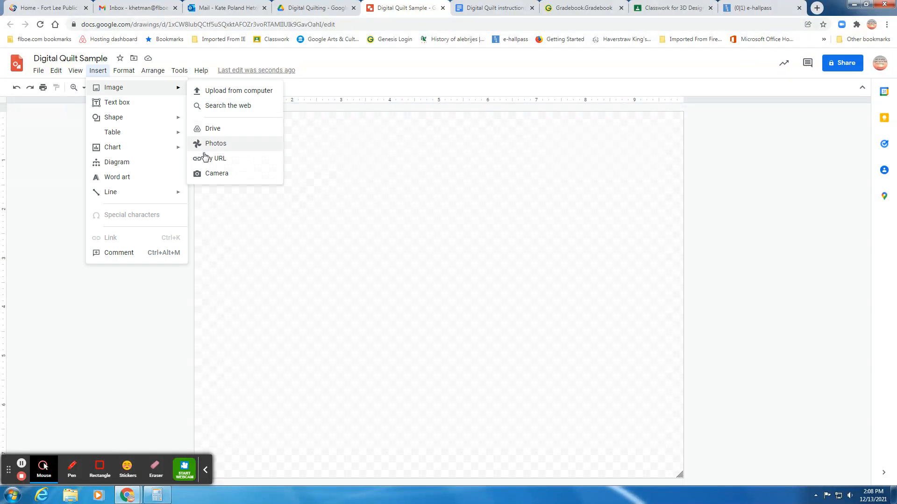
pyautogui.click(214, 106)
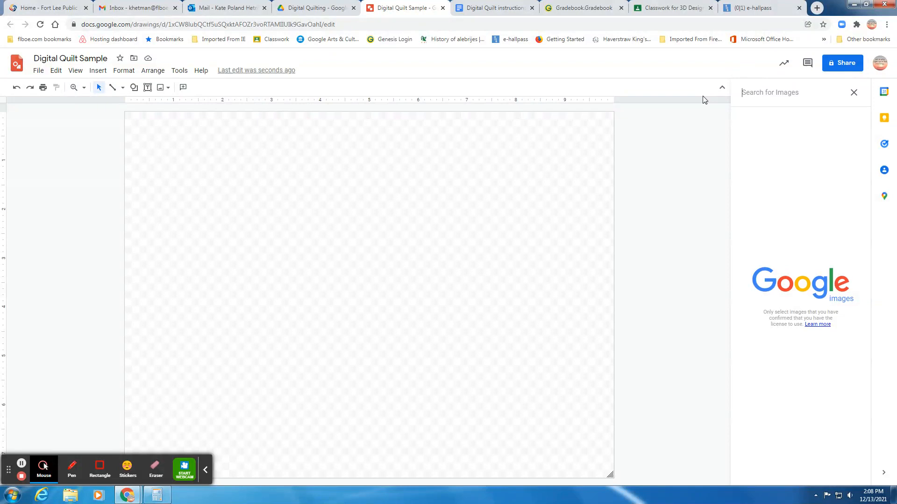
pyautogui.write('red')
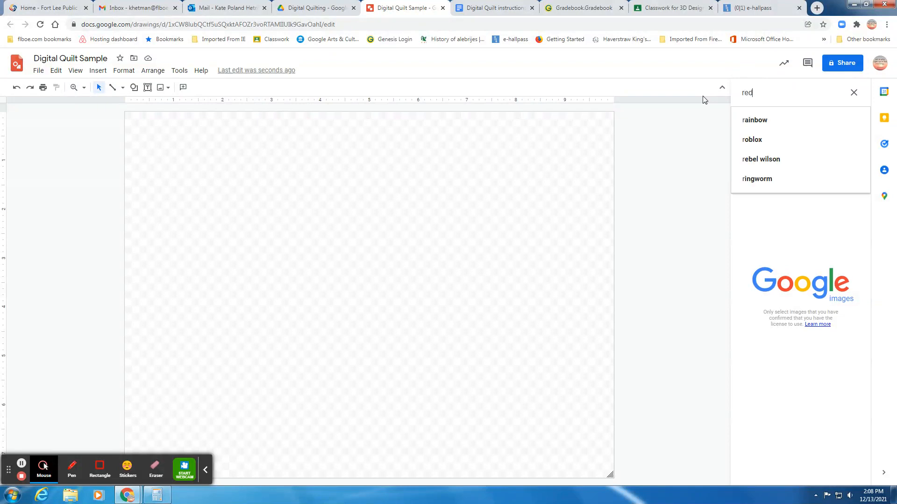
pyautogui.write(' pattern')
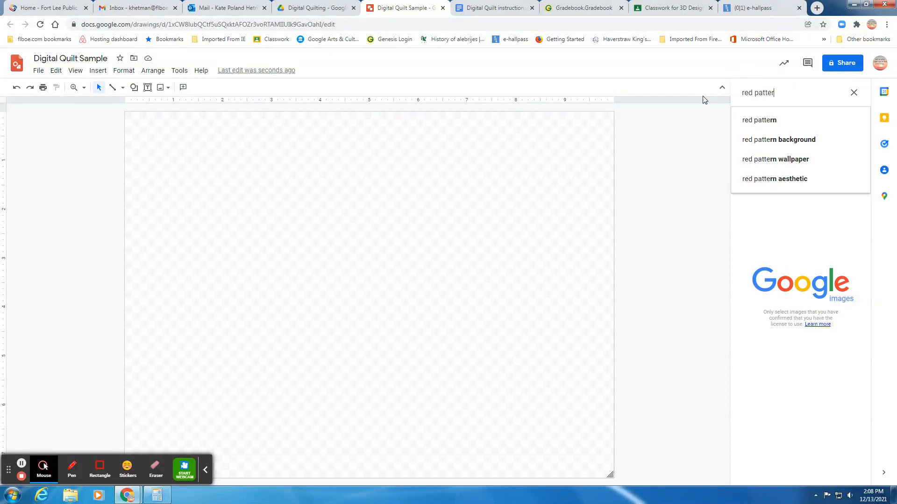
pyautogui.click(770, 123)
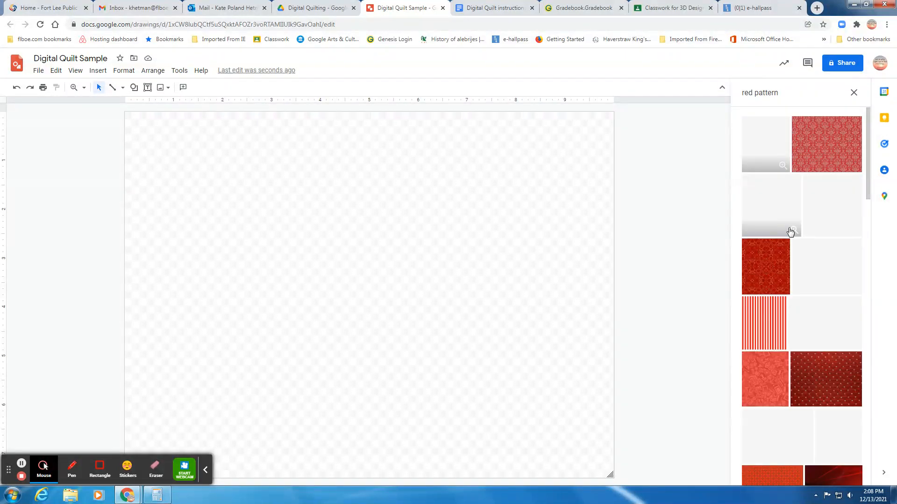
# Insert the navy fabric pattern with red, orange and white flowers from the image results into the drawing.
pyautogui.scroll(-6, 821, 421)
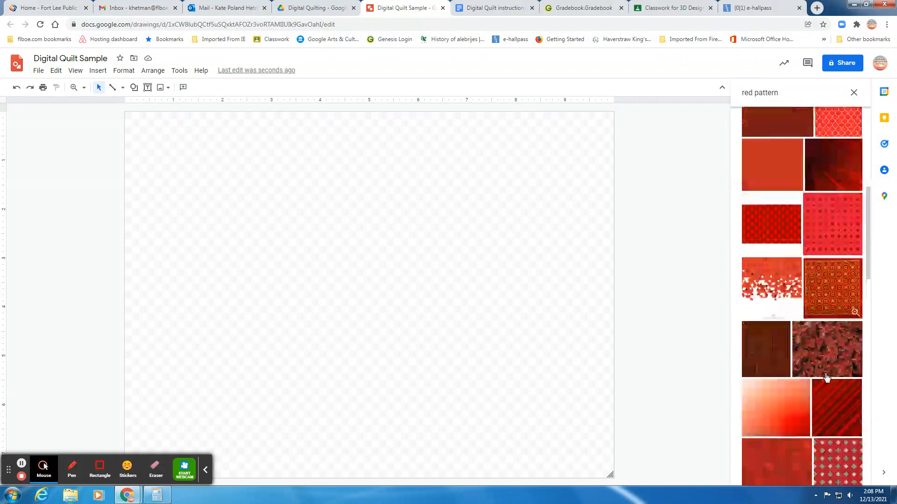
pyautogui.scroll(-10, 826, 377)
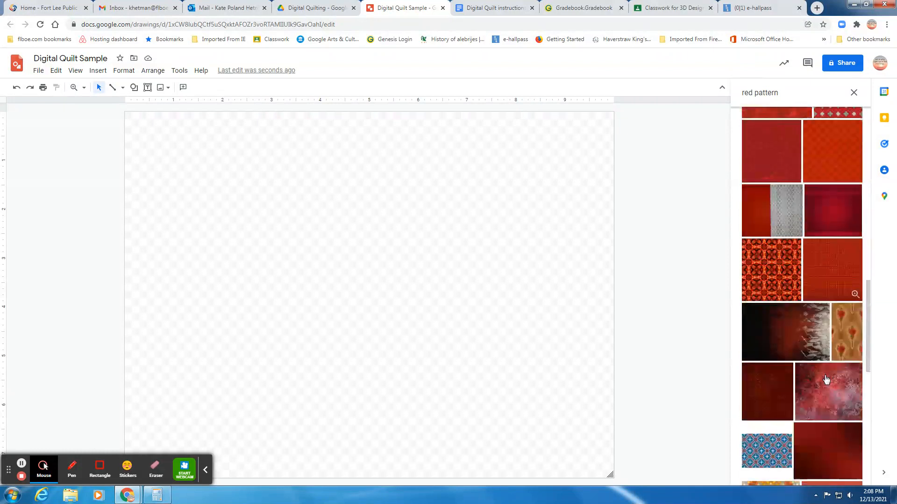
pyautogui.scroll(-2, 826, 379)
pyautogui.scroll(-4, 822, 379)
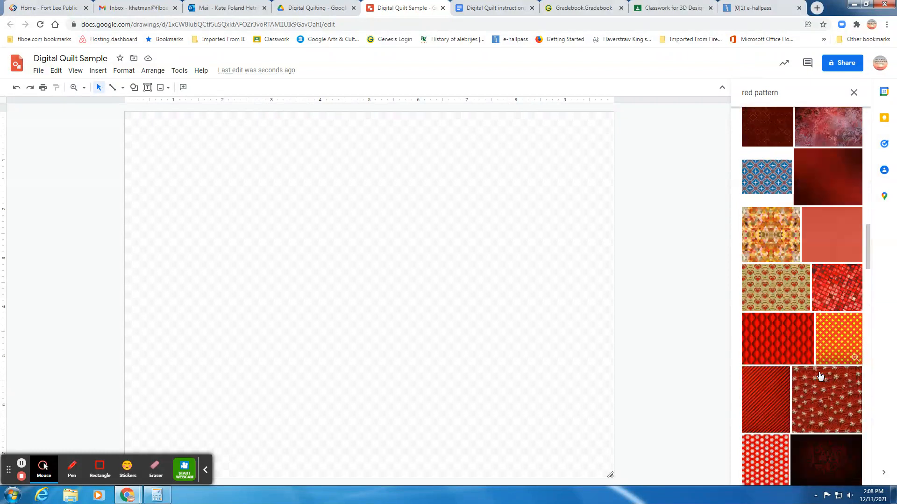
pyautogui.scroll(-8, 820, 378)
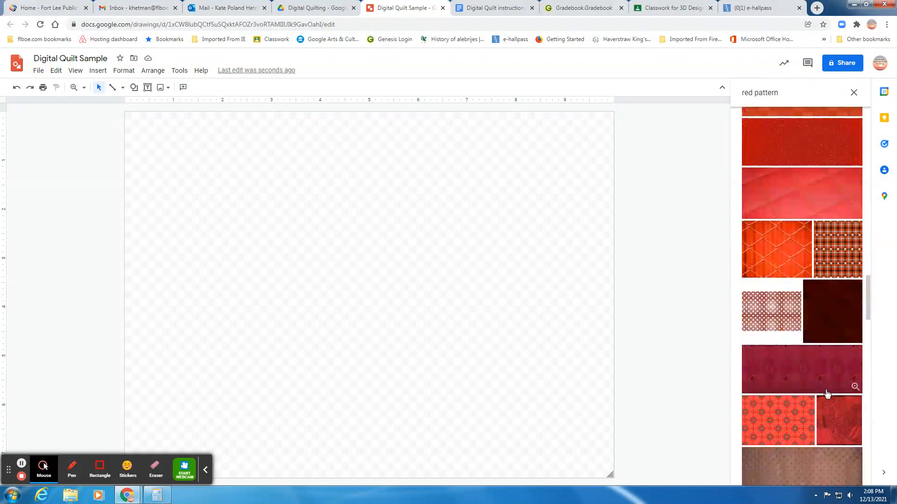
pyautogui.scroll(-3, 822, 397)
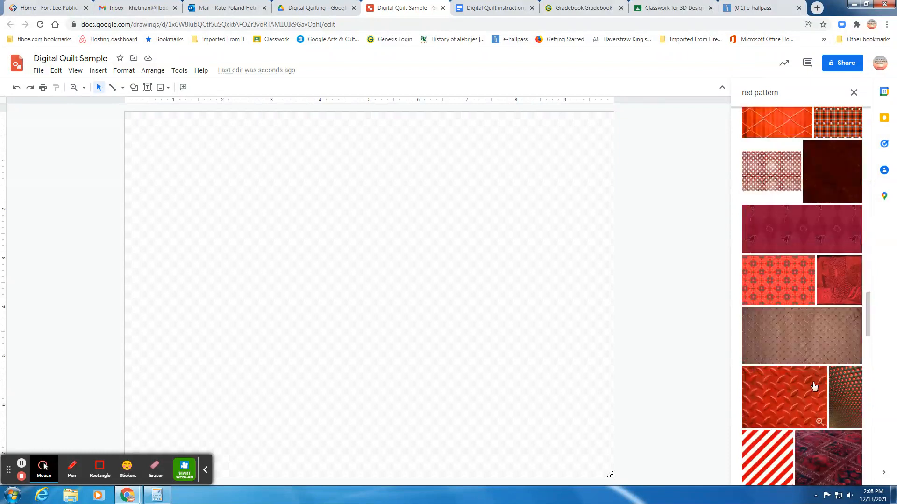
pyautogui.scroll(-2, 815, 385)
pyautogui.scroll(-5, 822, 397)
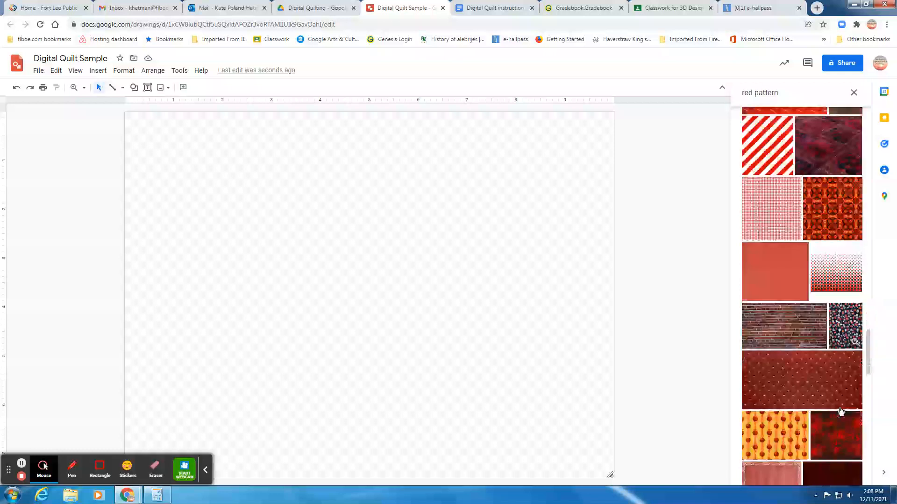
pyautogui.click(846, 316)
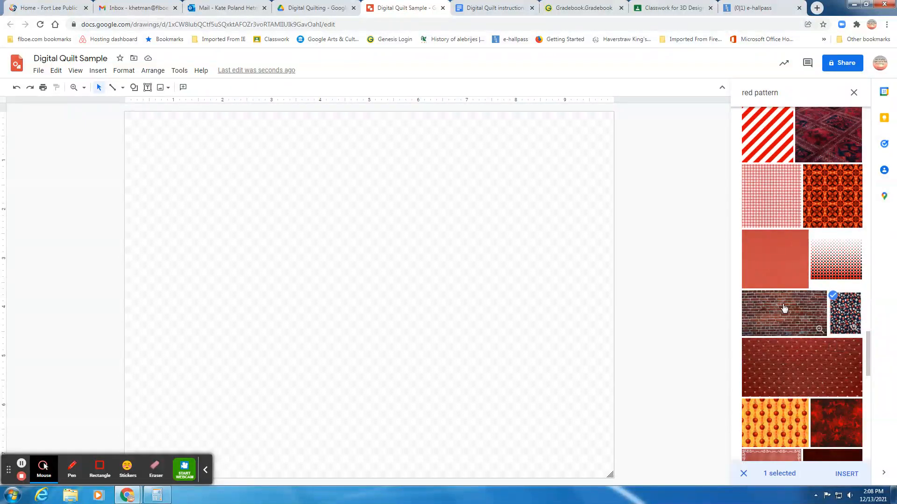
pyautogui.click(843, 474)
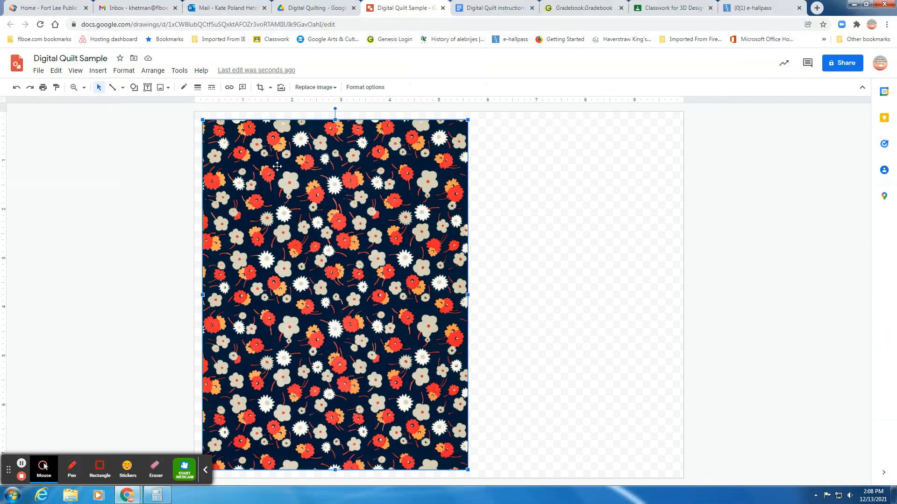
# Shrink the floral image to about 2.1 inches wide in the canvas's upper-left corner.
pyautogui.moveTo(467, 469); pyautogui.dragTo(314, 242)
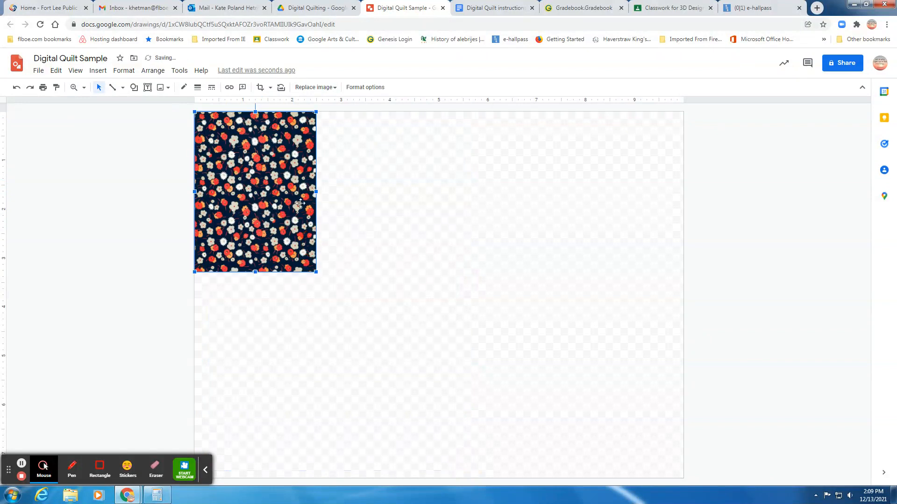
pyautogui.moveTo(316, 272); pyautogui.dragTo(274, 249)
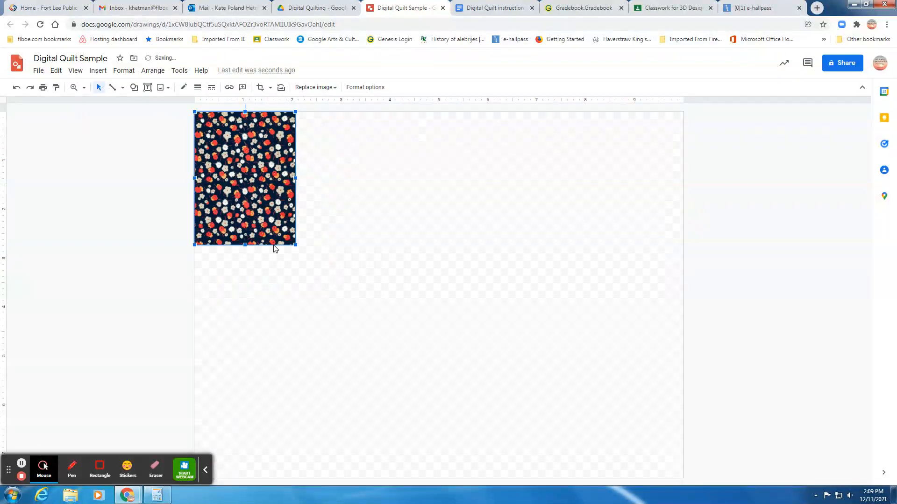
pyautogui.click(209, 474)
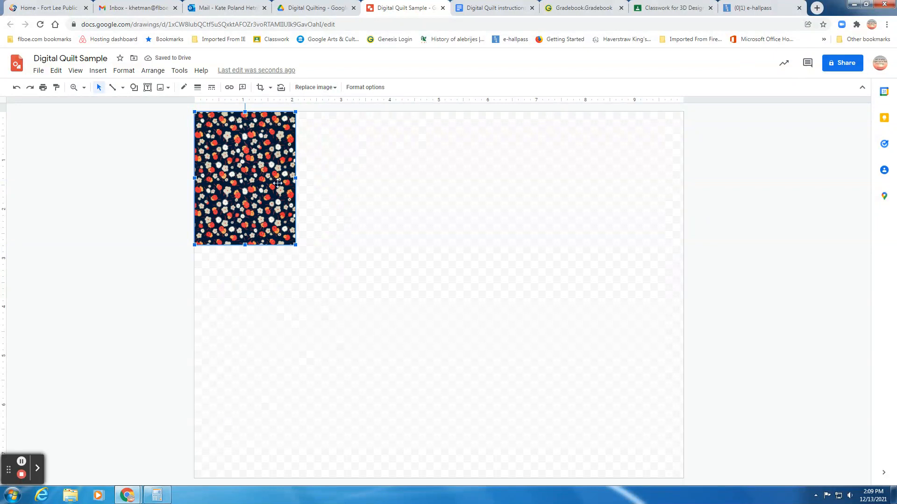
# Widen the canvas to about 11.6 inches and shrink the floral image to about 1.6 inches wide.
pyautogui.click(680, 477)
pyautogui.moveTo(680, 477); pyautogui.dragTo(761, 478)
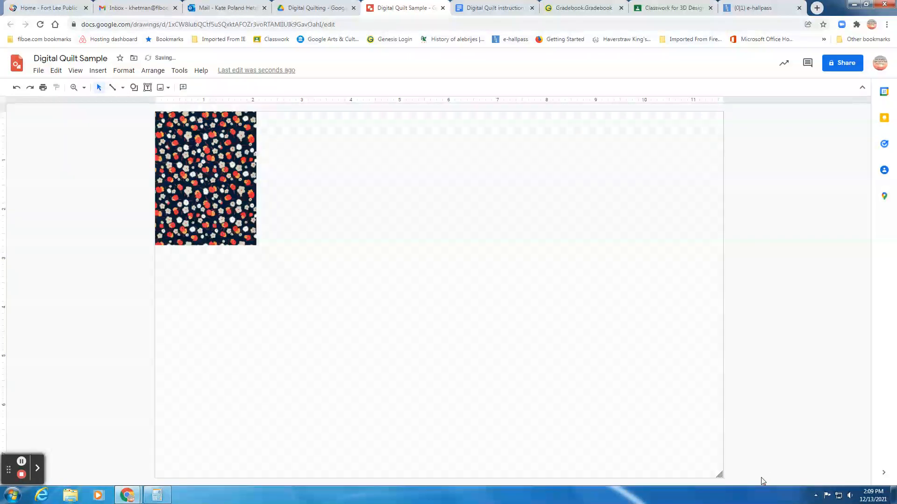
pyautogui.click(254, 242)
pyautogui.moveTo(254, 243); pyautogui.dragTo(235, 218)
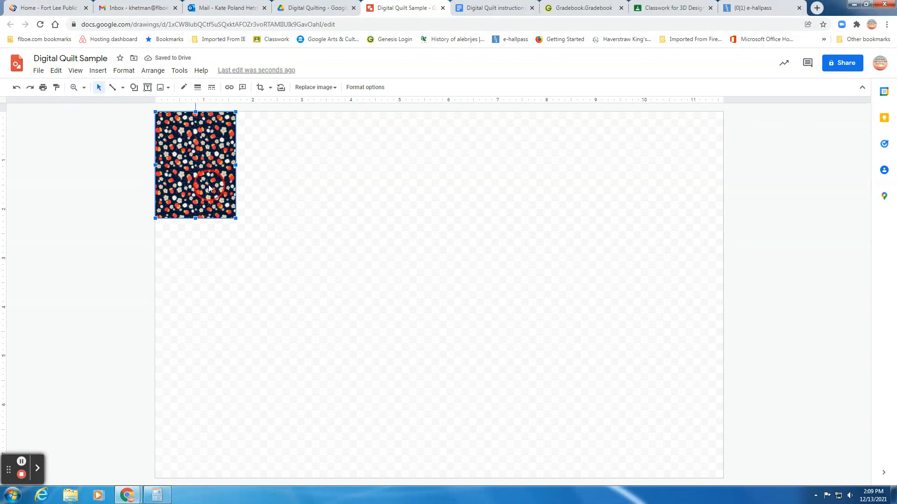
# Copy the floral image and stack two copies directly beneath it along the canvas's left edge.
pyautogui.rightClick(209, 188)
pyautogui.click(233, 210)
pyautogui.rightClick(263, 200)
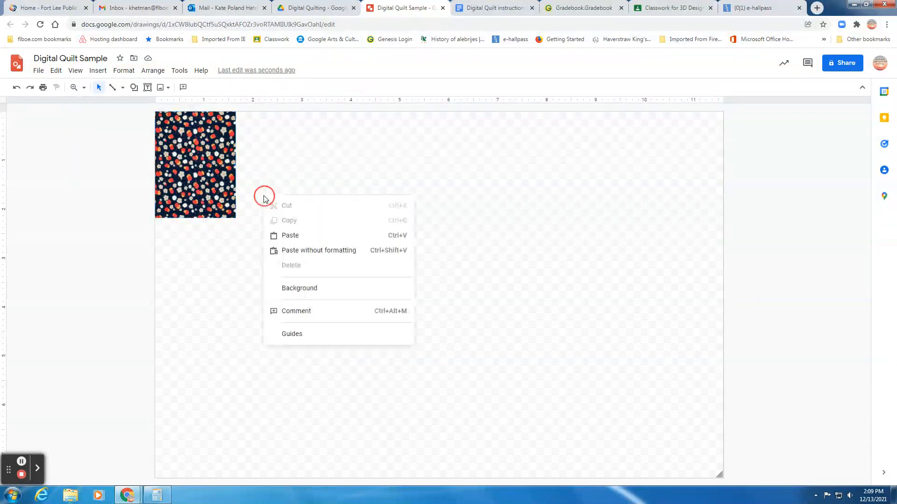
pyautogui.click(287, 235)
pyautogui.moveTo(216, 180); pyautogui.dragTo(209, 281)
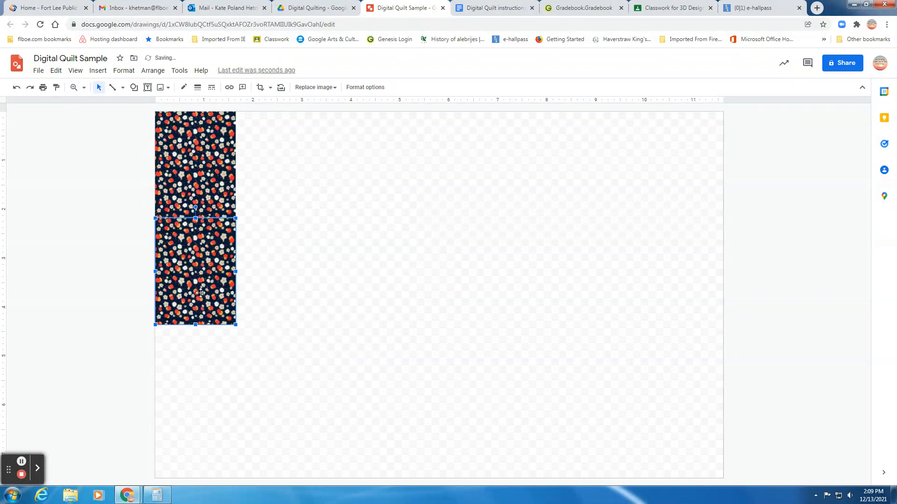
pyautogui.rightClick(211, 211)
pyautogui.click(256, 249)
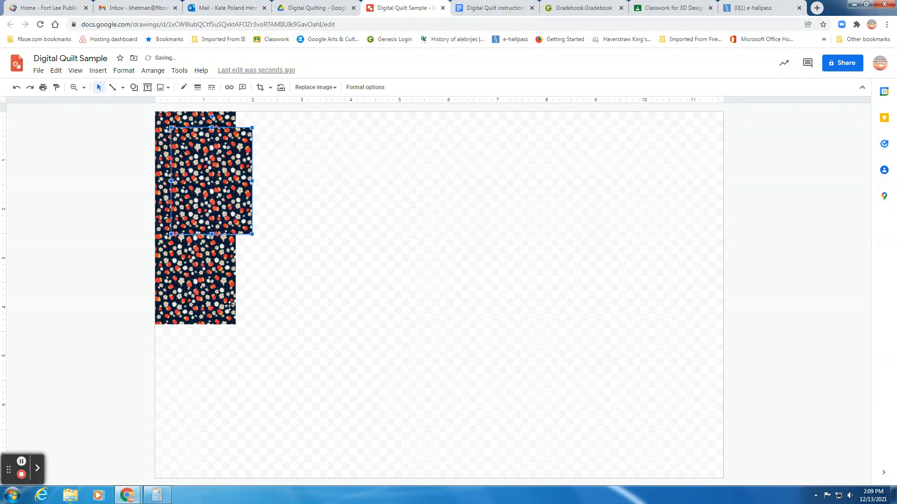
pyautogui.moveTo(215, 199); pyautogui.dragTo(201, 397)
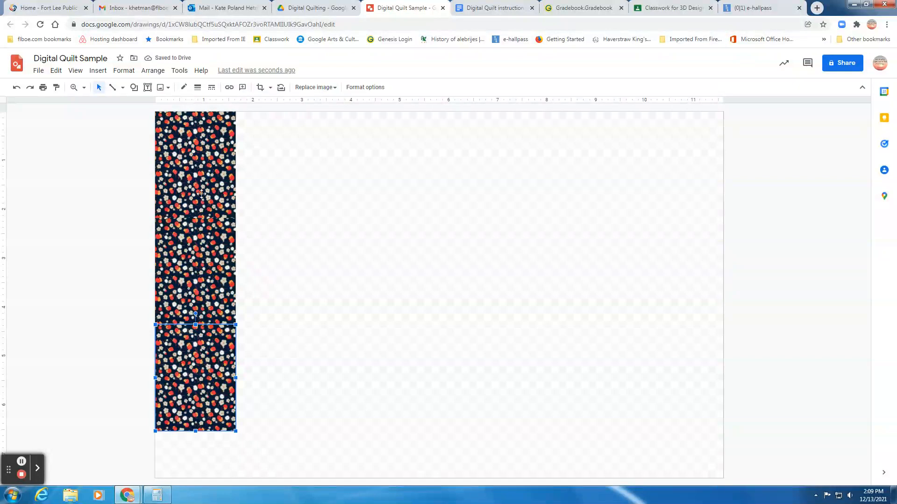
# Shrink the uppermost floral image to about 1.2 inches wide and delete the two larger copies below it.
pyautogui.click(213, 191)
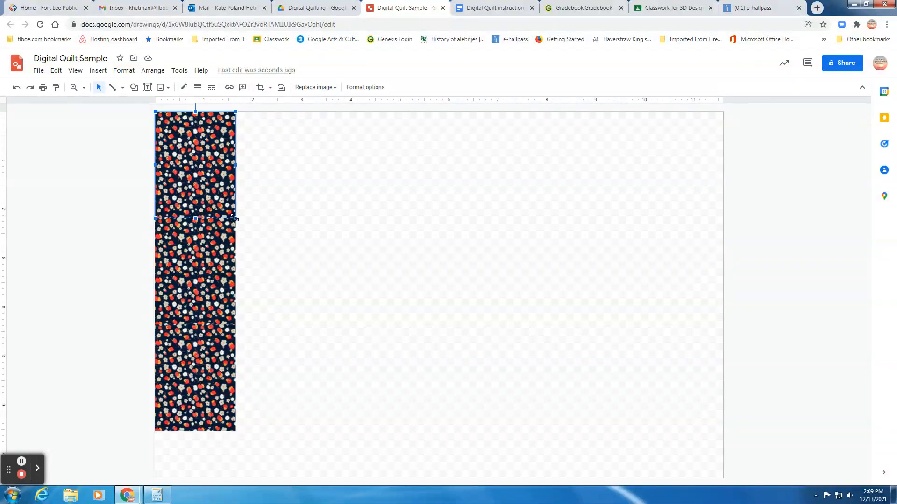
pyautogui.moveTo(235, 218); pyautogui.dragTo(215, 190)
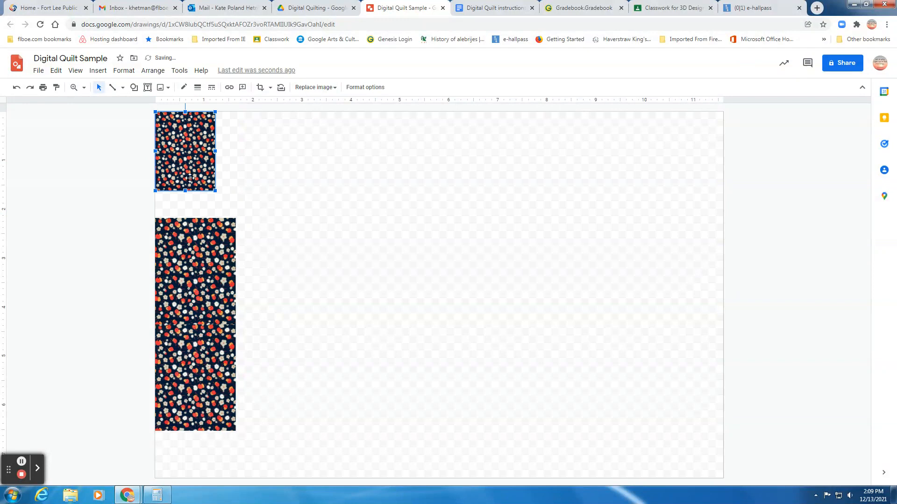
pyautogui.click(189, 231)
pyautogui.press('Delete')
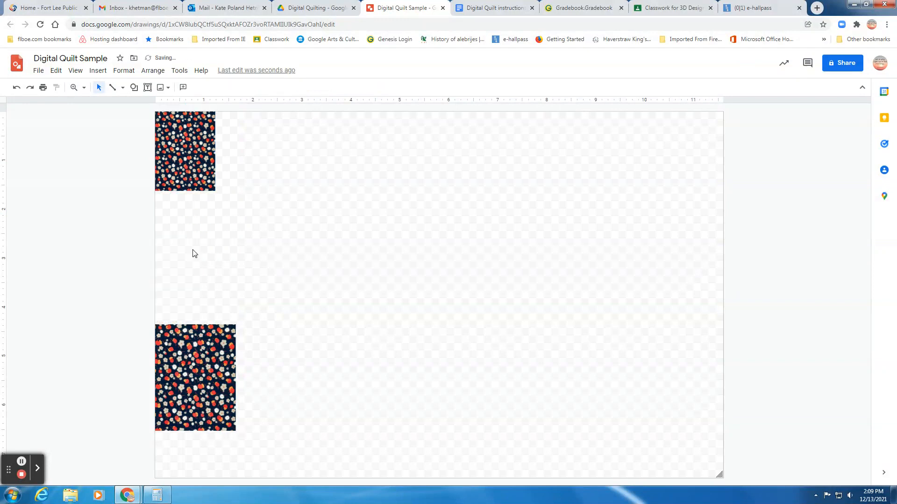
pyautogui.click(195, 369)
pyautogui.press('Delete')
# Copy the smaller floral image and place one copy directly beneath it, flush with the canvas's left edge.
pyautogui.click(185, 181)
pyautogui.rightClick(186, 180)
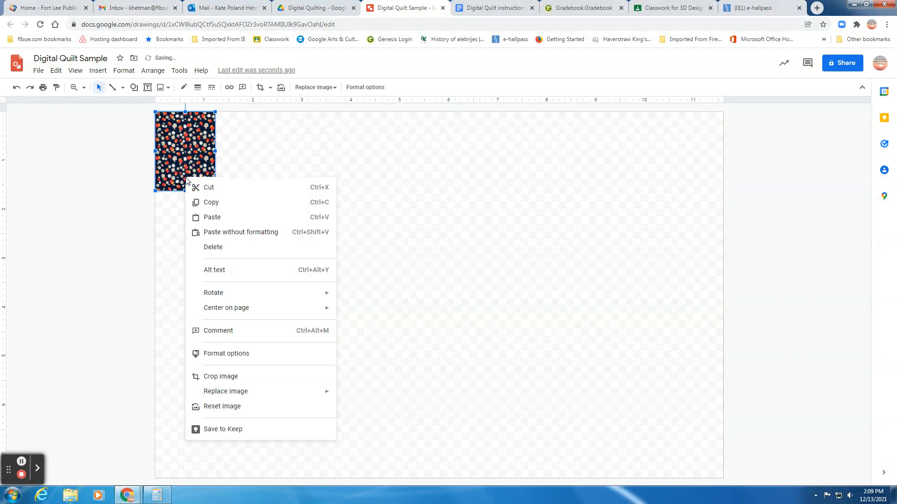
pyautogui.click(213, 203)
pyautogui.rightClick(195, 174)
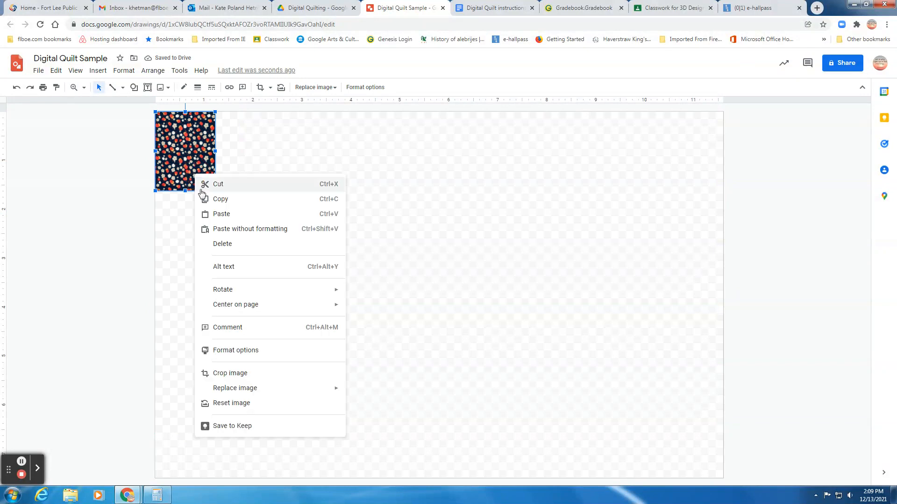
pyautogui.click(208, 212)
pyautogui.moveTo(201, 178); pyautogui.dragTo(192, 247)
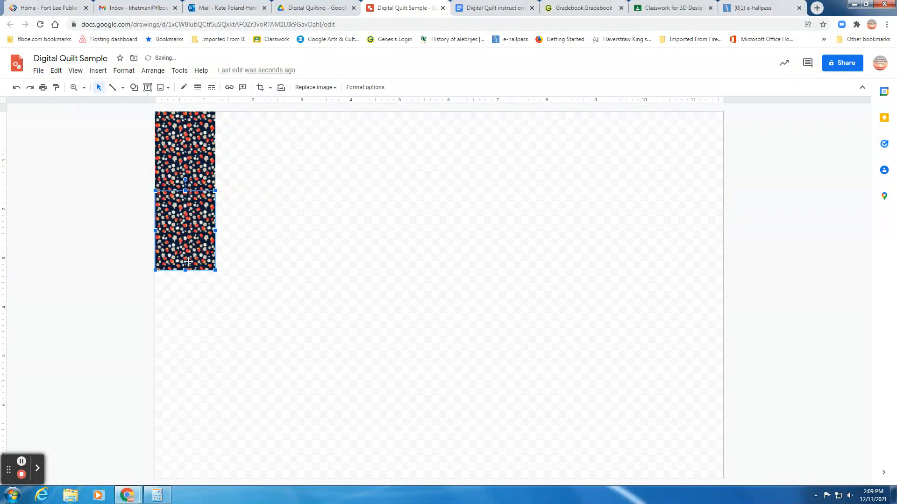
# Paste two more copies of the floral image and stack them below to make a column of four.
pyautogui.rightClick(191, 290)
pyautogui.click(212, 329)
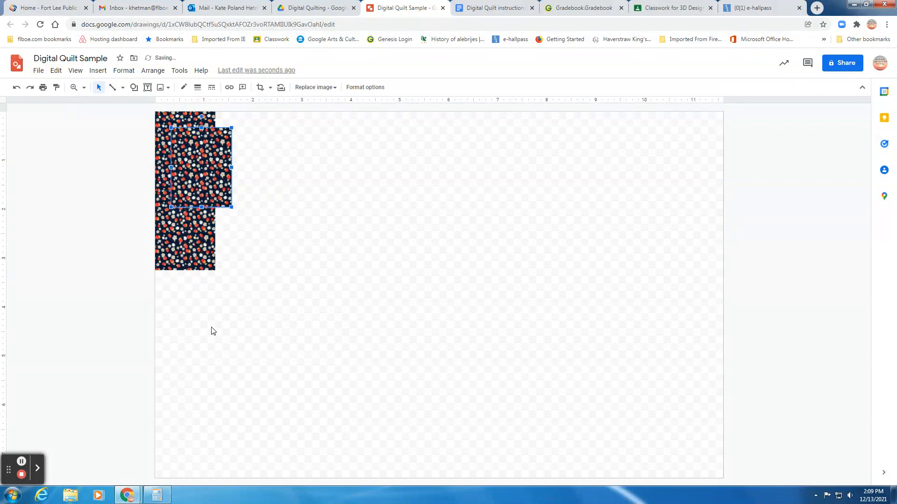
pyautogui.moveTo(197, 155); pyautogui.dragTo(182, 297)
pyautogui.rightClick(195, 236)
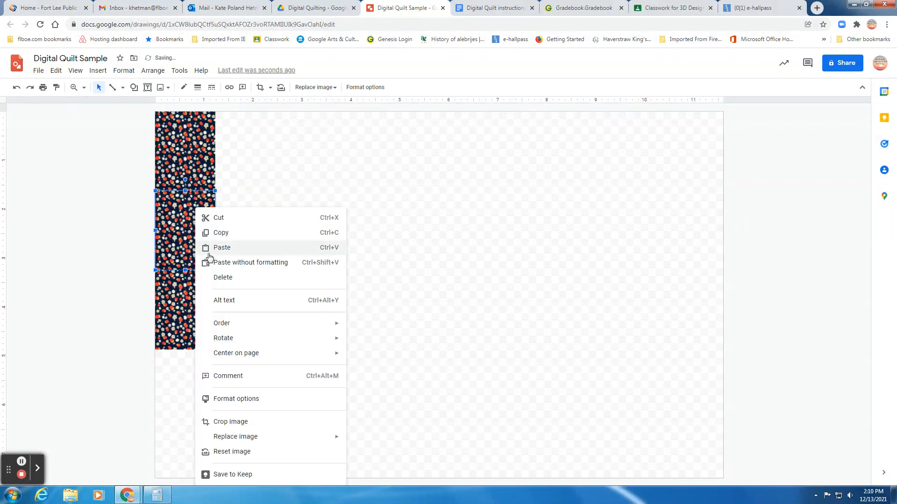
pyautogui.click(208, 248)
pyautogui.moveTo(203, 178); pyautogui.dragTo(179, 394)
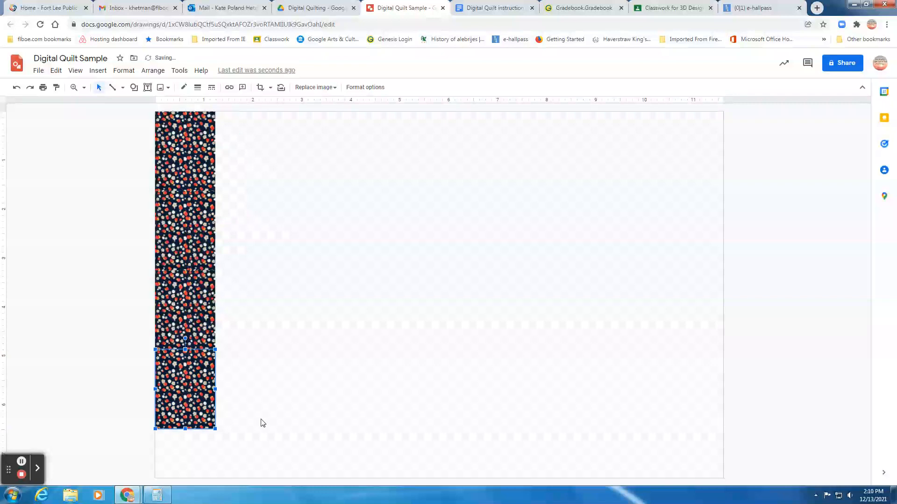
# Reduce the canvas to about 10.7 by 6.5 inches so its bottom edge meets the end of the floral column.
pyautogui.click(243, 451)
pyautogui.moveTo(720, 475); pyautogui.dragTo(678, 430)
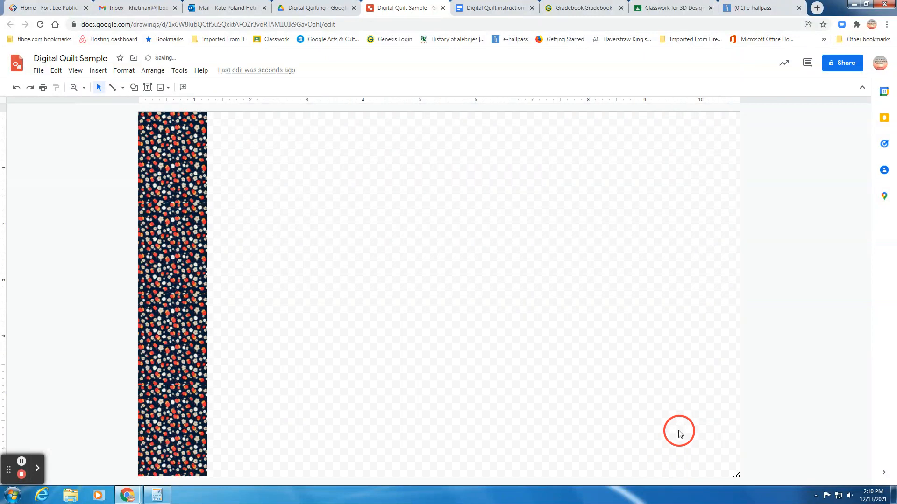
# Paste three copies of the floral image and place them side by side along the top row, starting beside the existing column.
pyautogui.rightClick(170, 169)
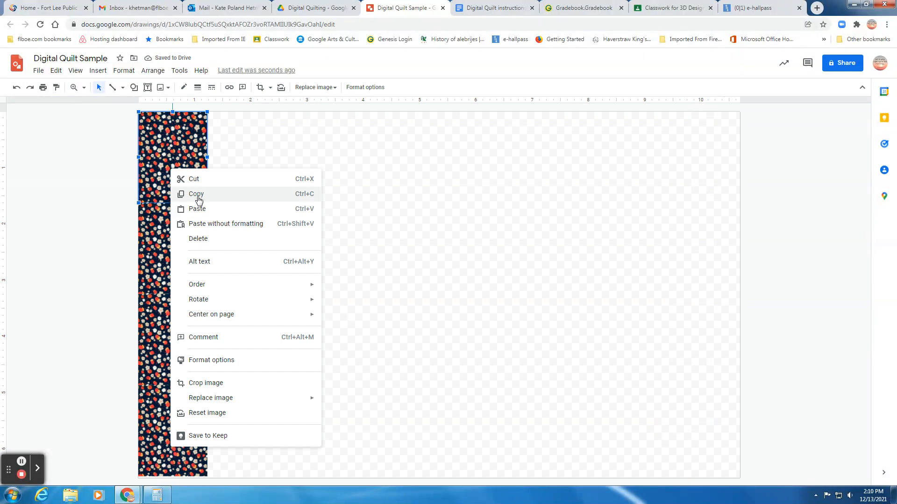
pyautogui.click(198, 208)
pyautogui.moveTo(193, 182); pyautogui.dragTo(225, 145)
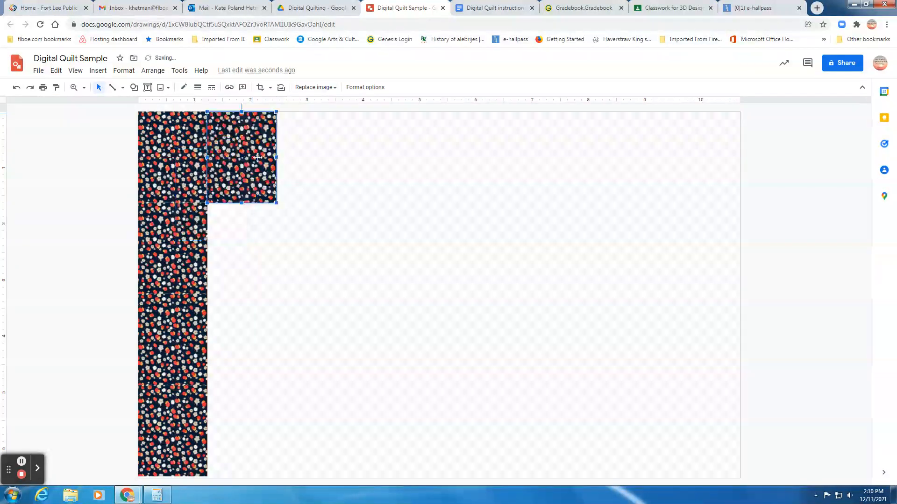
pyautogui.rightClick(246, 167)
pyautogui.click(271, 206)
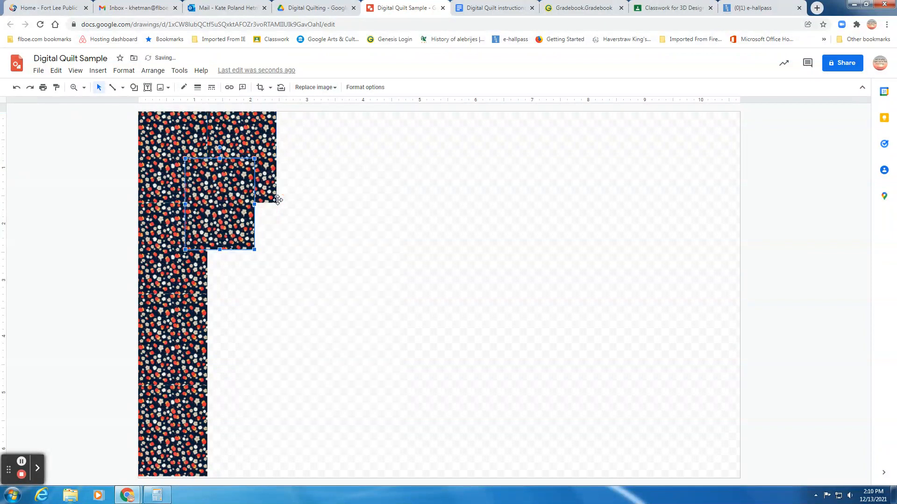
pyautogui.moveTo(258, 195); pyautogui.dragTo(326, 174)
pyautogui.rightClick(317, 179)
pyautogui.click(324, 216)
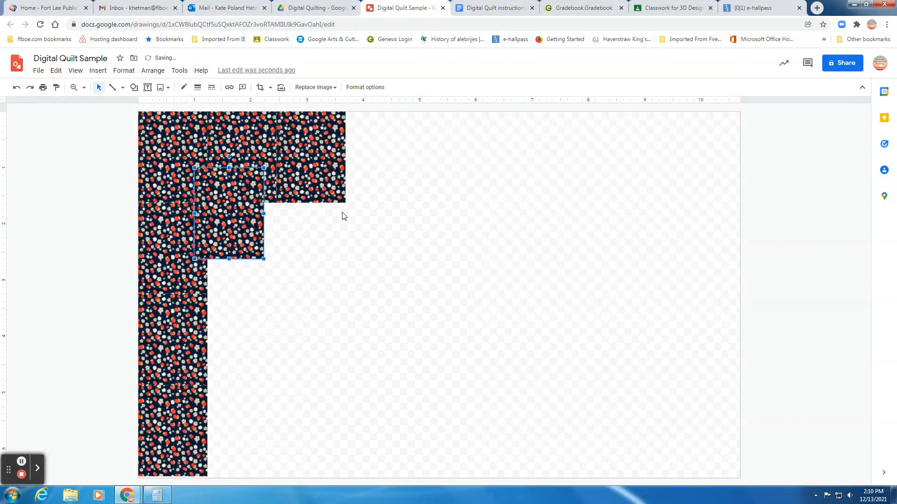
pyautogui.moveTo(248, 220); pyautogui.dragTo(386, 165)
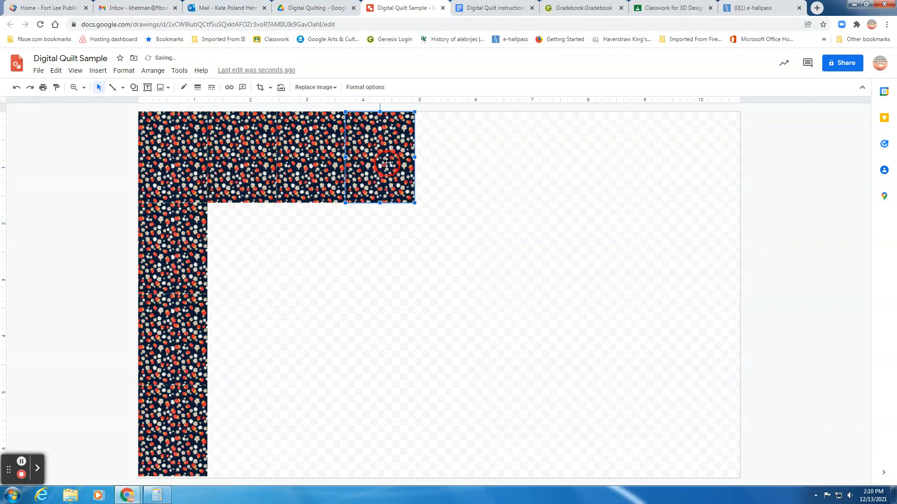
# Paste two more floral copies to make a top row of six, and narrow the canvas to about 7.4 inches to fit it.
pyautogui.rightClick(367, 177)
pyautogui.click(386, 212)
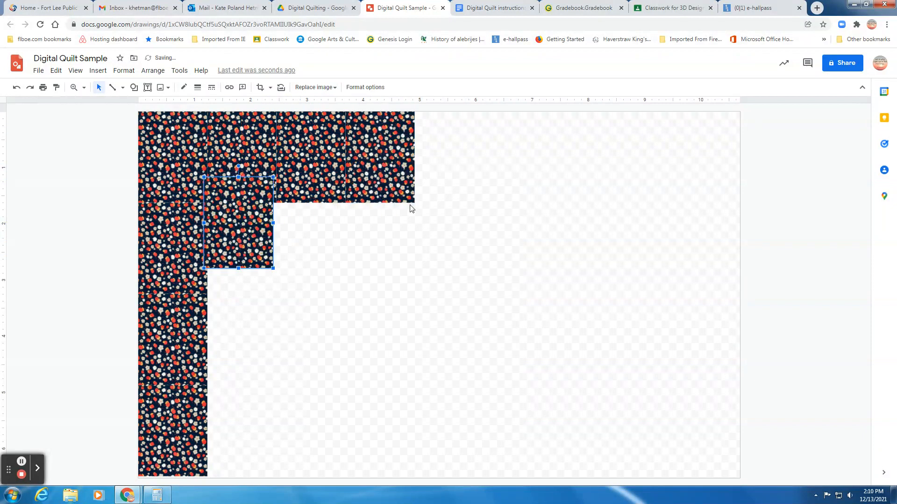
pyautogui.moveTo(246, 228); pyautogui.dragTo(453, 163)
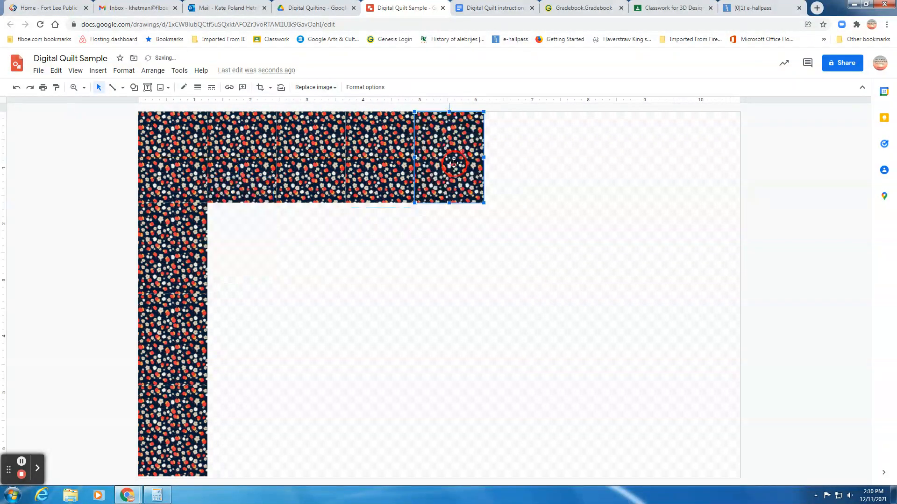
pyautogui.rightClick(444, 167)
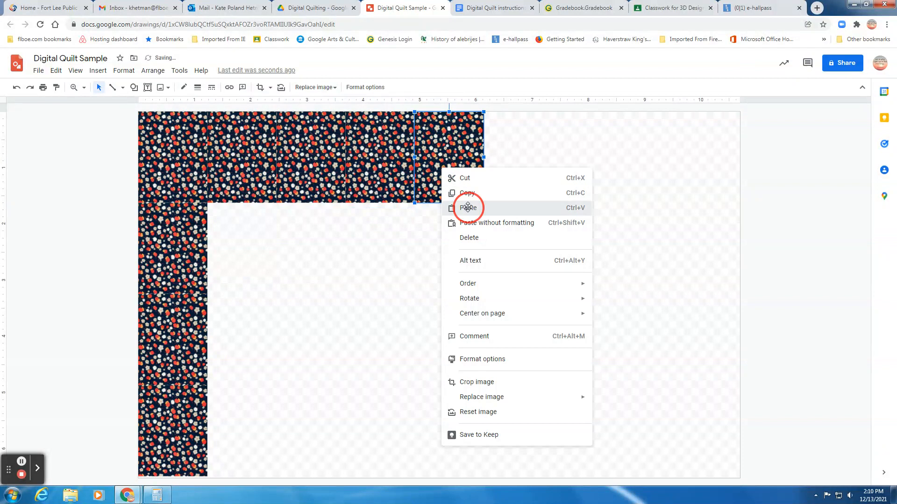
pyautogui.click(466, 207)
pyautogui.moveTo(236, 235); pyautogui.dragTo(506, 162)
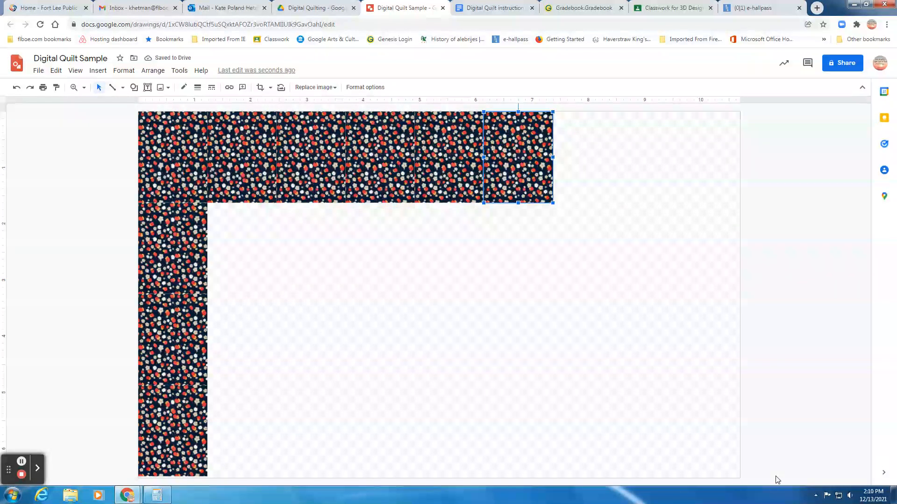
pyautogui.click(735, 472)
pyautogui.moveTo(736, 474); pyautogui.dragTo(555, 476)
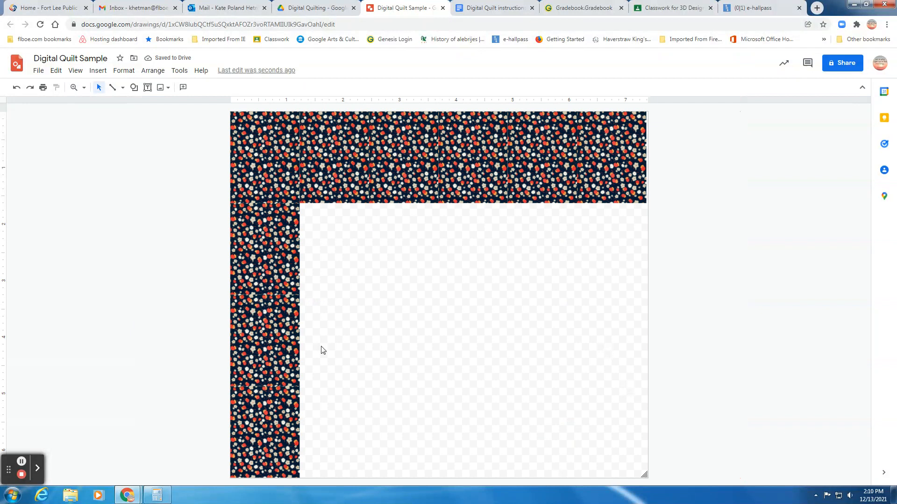
# Rearrange four floral tiles into a checkerboard, moving them to row three columns two and four, and row two columns three and five.
pyautogui.moveTo(260, 360); pyautogui.dragTo(327, 358)
pyautogui.moveTo(386, 128); pyautogui.dragTo(398, 234)
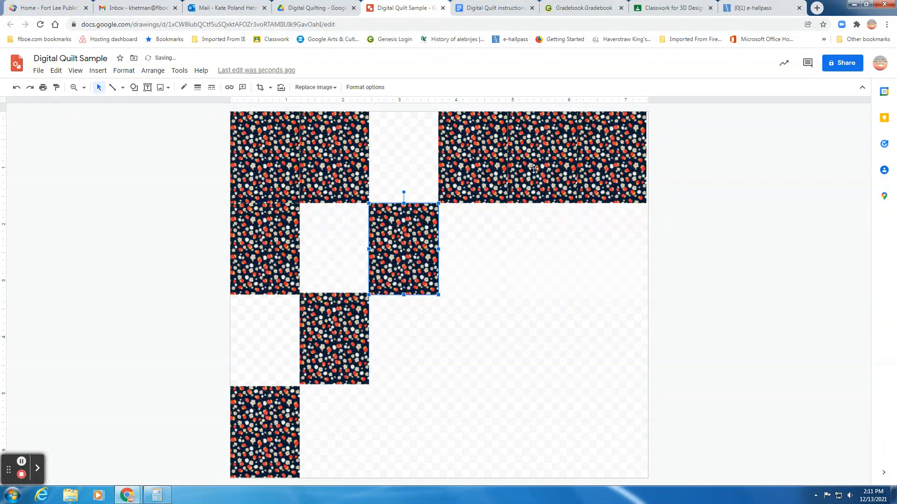
pyautogui.moveTo(534, 168); pyautogui.dragTo(534, 257)
pyautogui.moveTo(534, 257); pyautogui.dragTo(533, 259)
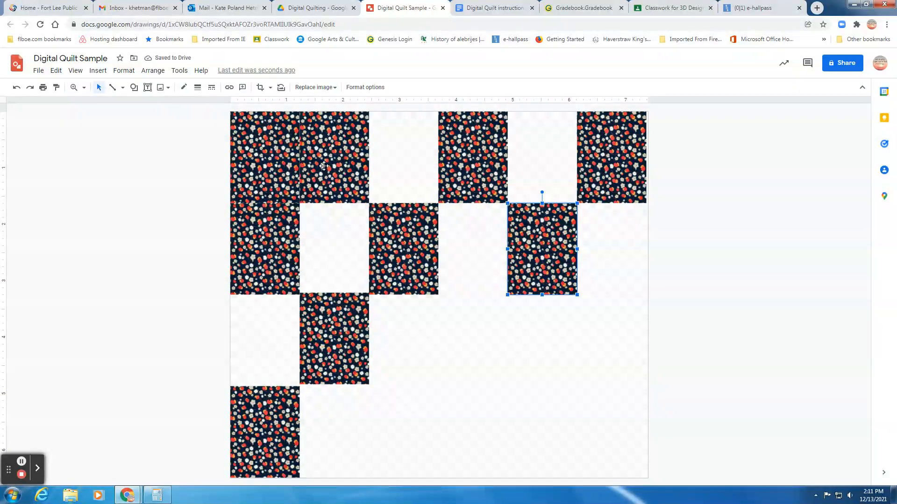
pyautogui.moveTo(264, 159); pyautogui.dragTo(471, 343)
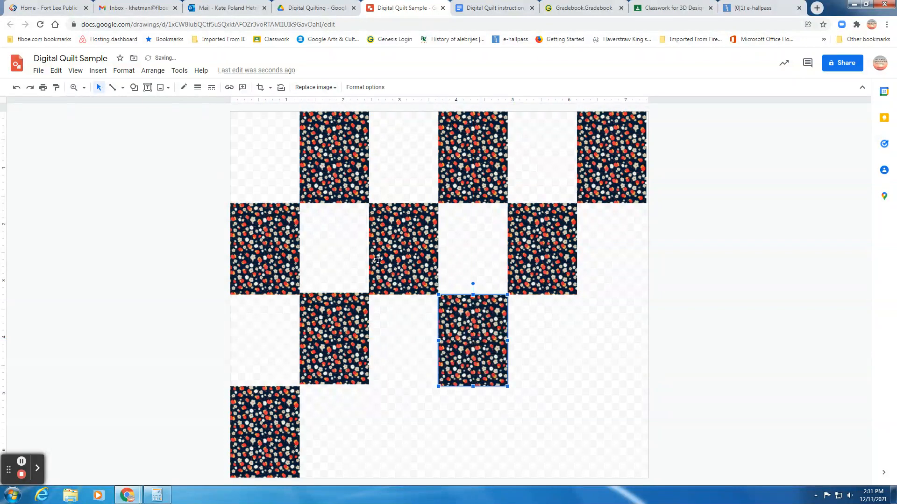
# Paste three more floral copies into the third row's sixth column and the bottom row's third and fifth columns to finish the checkerboard.
pyautogui.rightClick(579, 314)
pyautogui.click(599, 354)
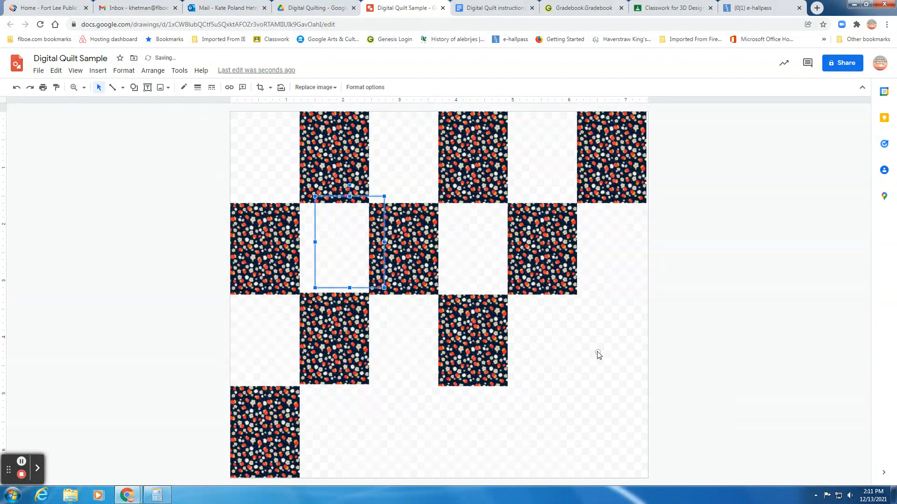
pyautogui.moveTo(359, 245); pyautogui.dragTo(621, 344)
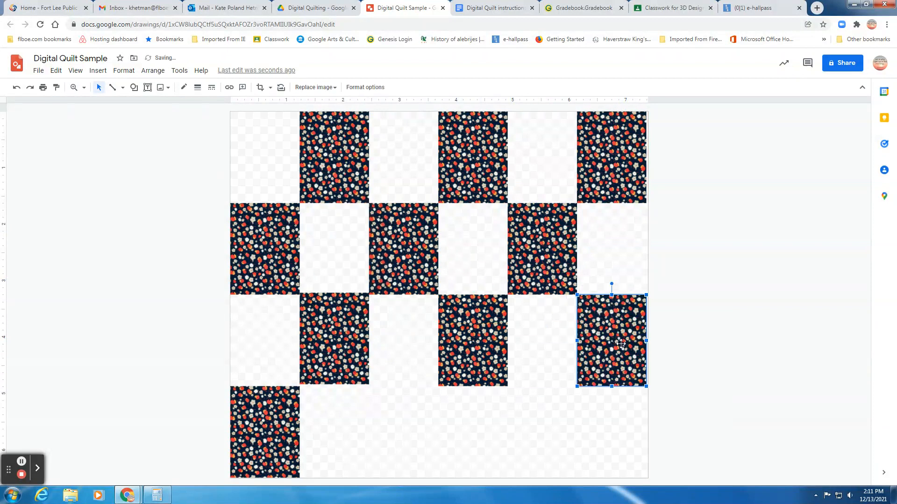
pyautogui.rightClick(341, 330)
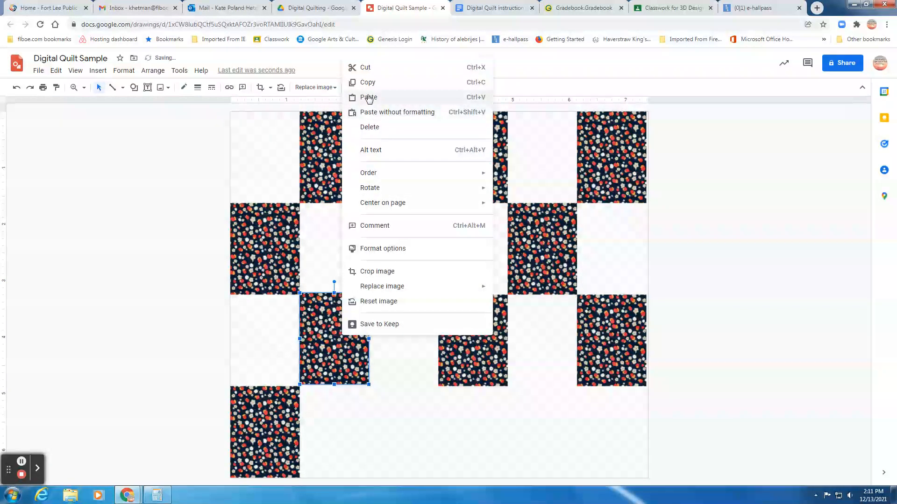
pyautogui.click(369, 95)
pyautogui.moveTo(344, 234); pyautogui.dragTo(390, 414)
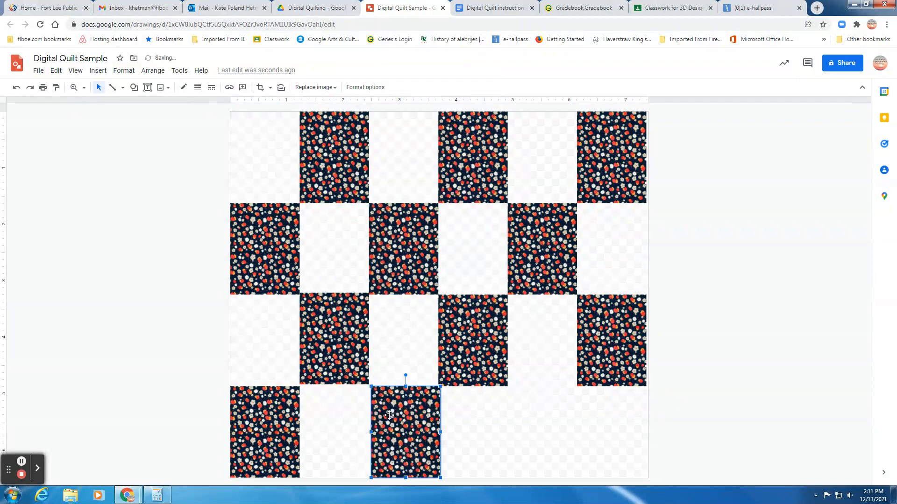
pyautogui.rightClick(334, 249)
pyautogui.click(352, 292)
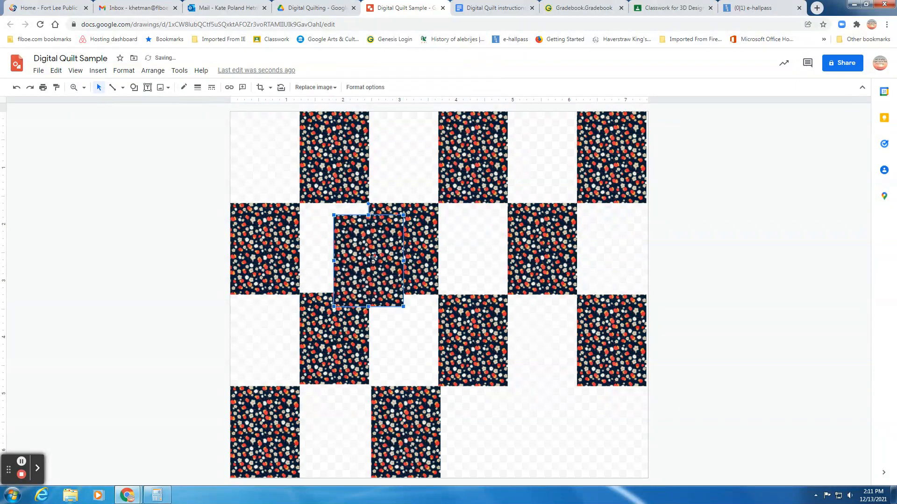
pyautogui.moveTo(373, 257); pyautogui.dragTo(548, 427)
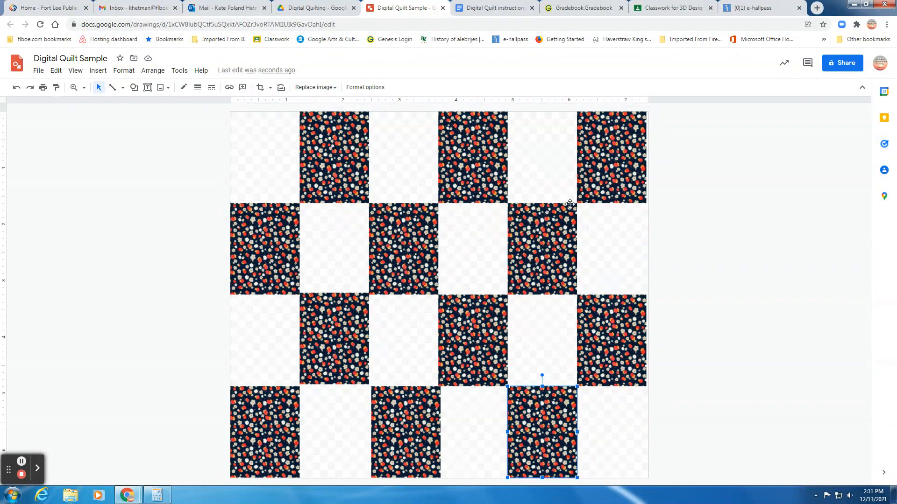
pyautogui.click(157, 71)
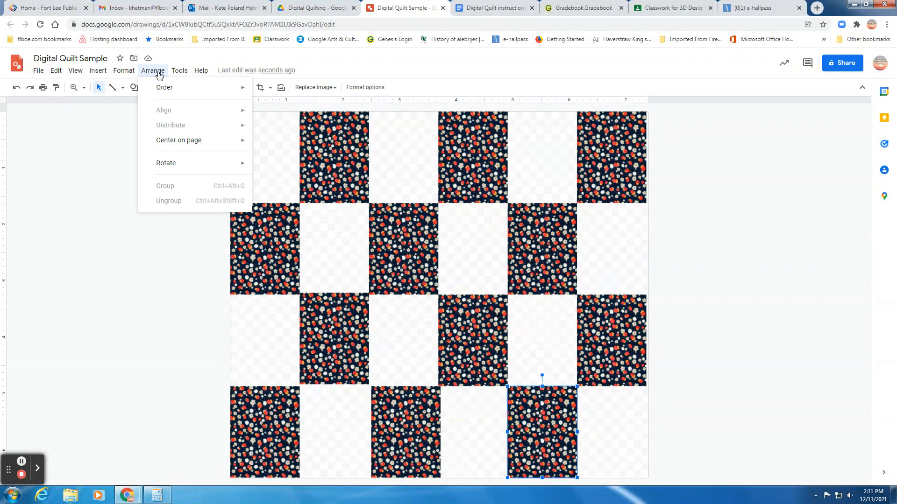
pyautogui.moveTo(167, 89)
pyautogui.click(334, 169)
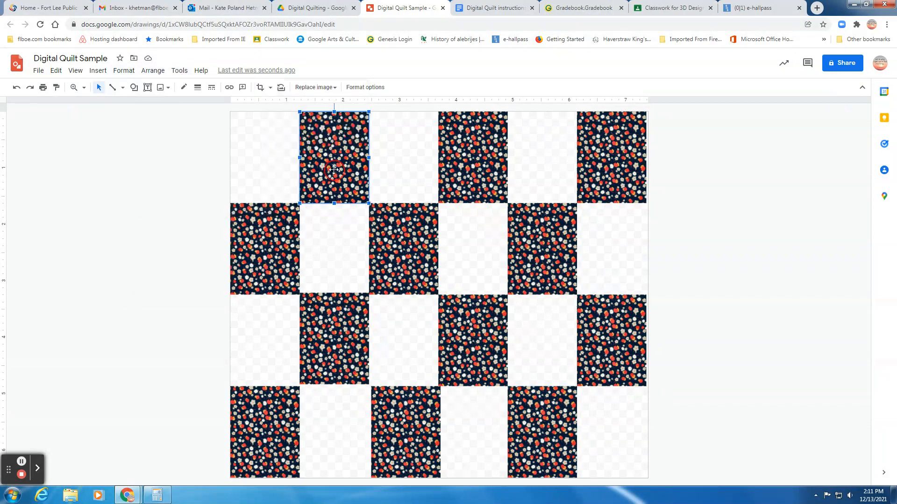
pyautogui.click(239, 124)
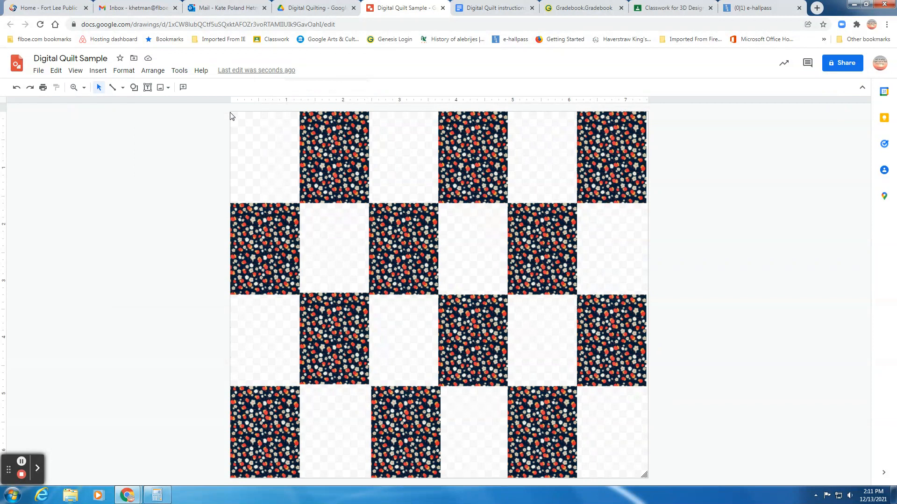
pyautogui.moveTo(318, 114); pyautogui.dragTo(328, 124)
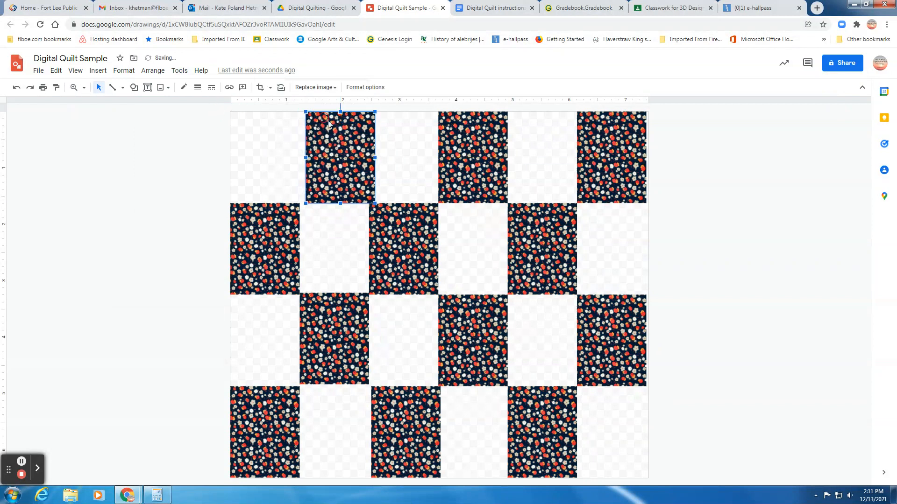
pyautogui.click(16, 87)
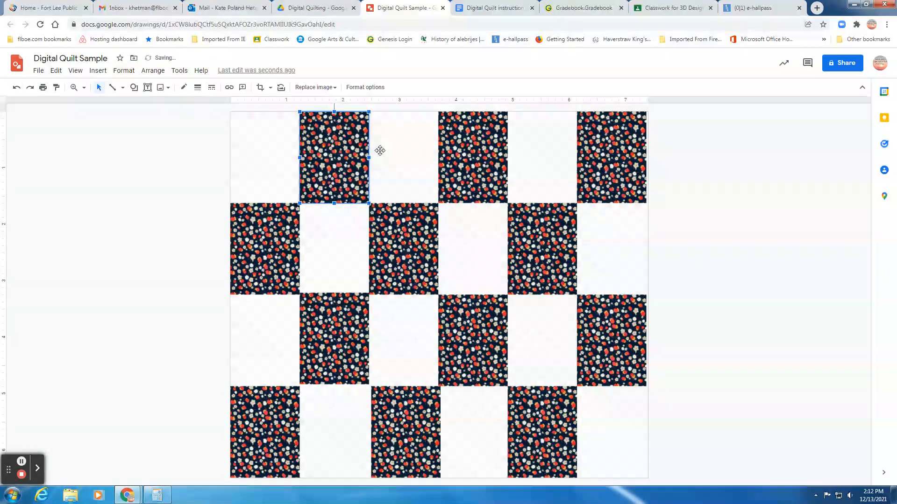
pyautogui.click(153, 70)
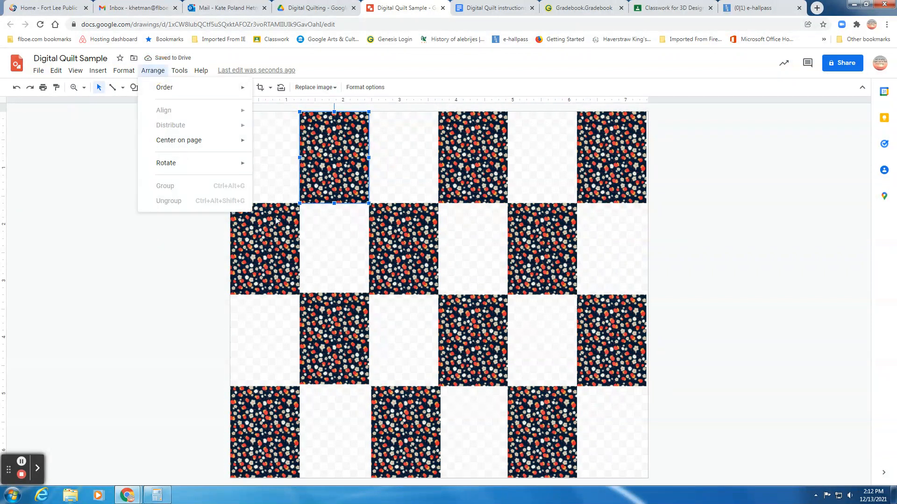
pyautogui.click(259, 373)
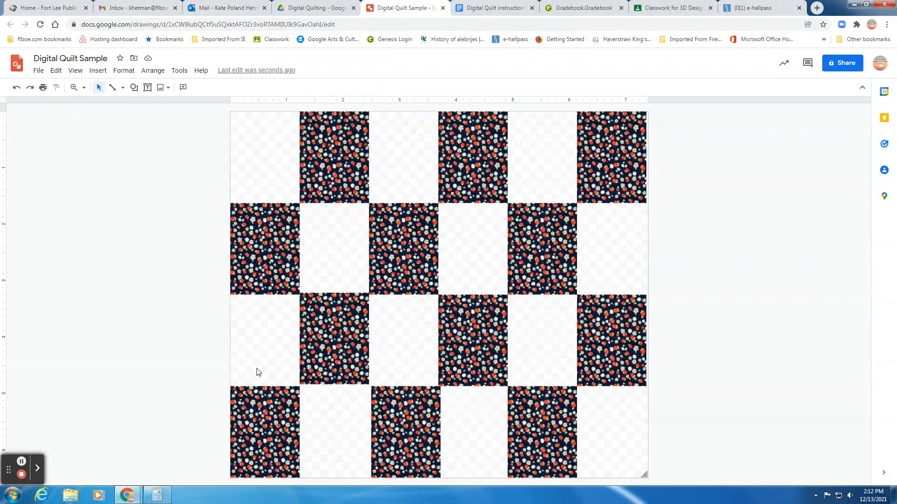
# Select all the floral tiles on the canvas together and group them.
pyautogui.click(226, 361)
pyautogui.click(647, 238)
pyautogui.click(545, 115)
pyautogui.click(262, 130)
pyautogui.moveTo(261, 115); pyautogui.dragTo(647, 476)
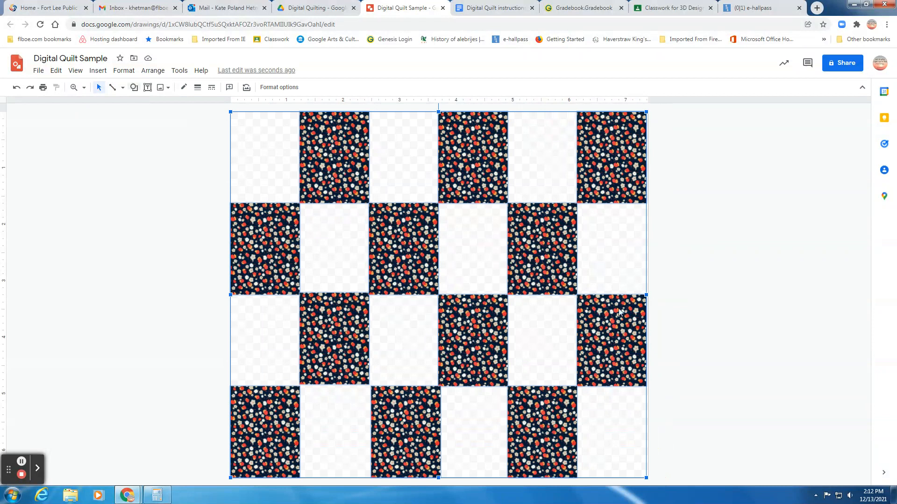
pyautogui.click(150, 71)
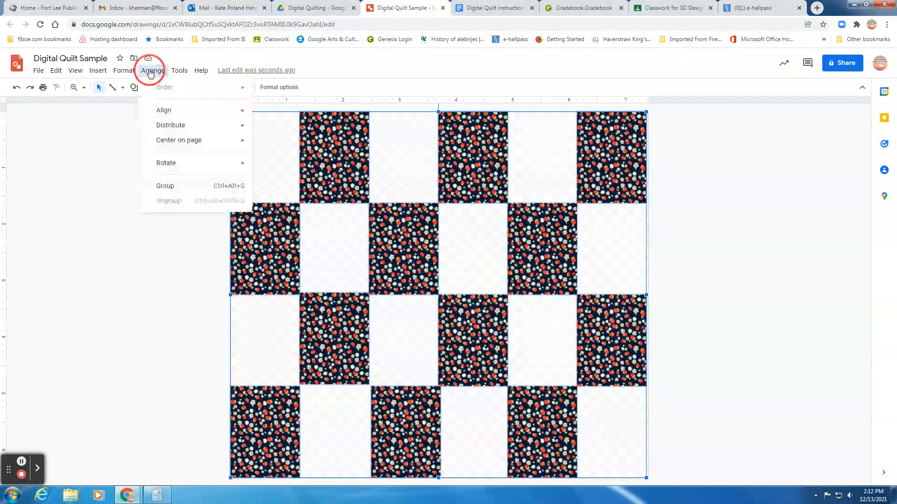
pyautogui.click(167, 190)
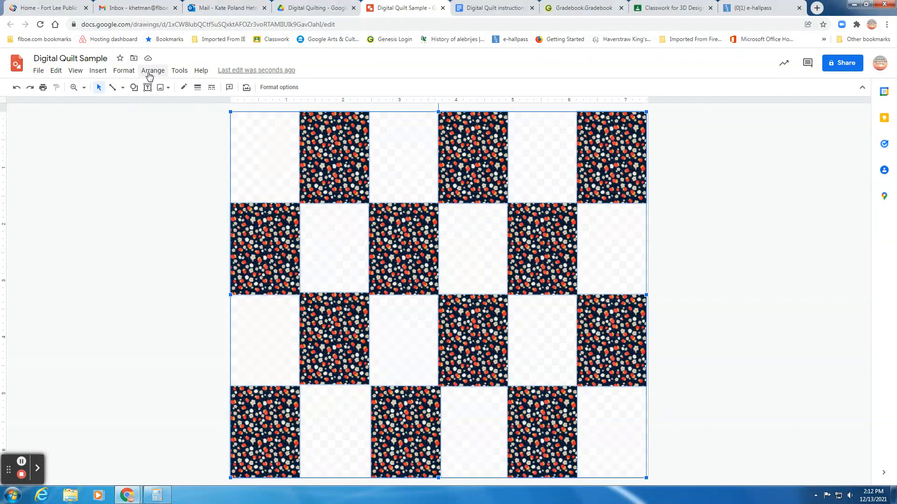
# Start a web image search for inserting a picture and search for "red pattern background".
pyautogui.click(98, 71)
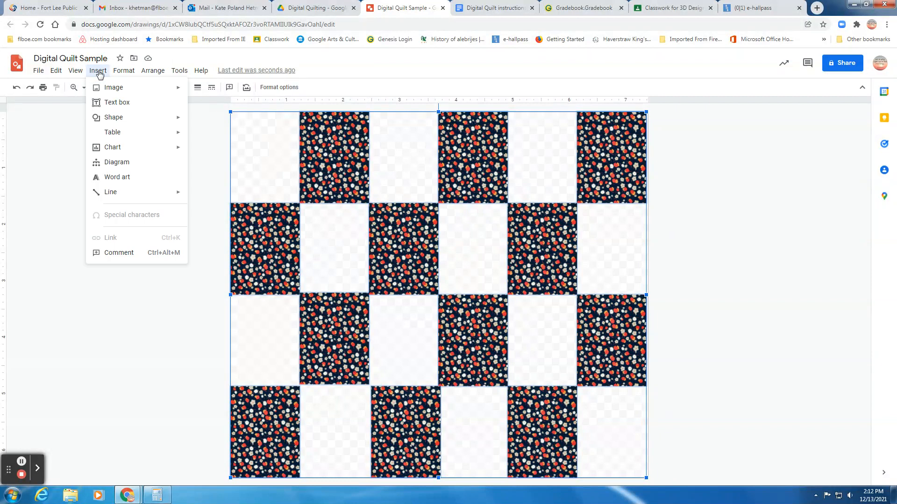
pyautogui.moveTo(112, 87)
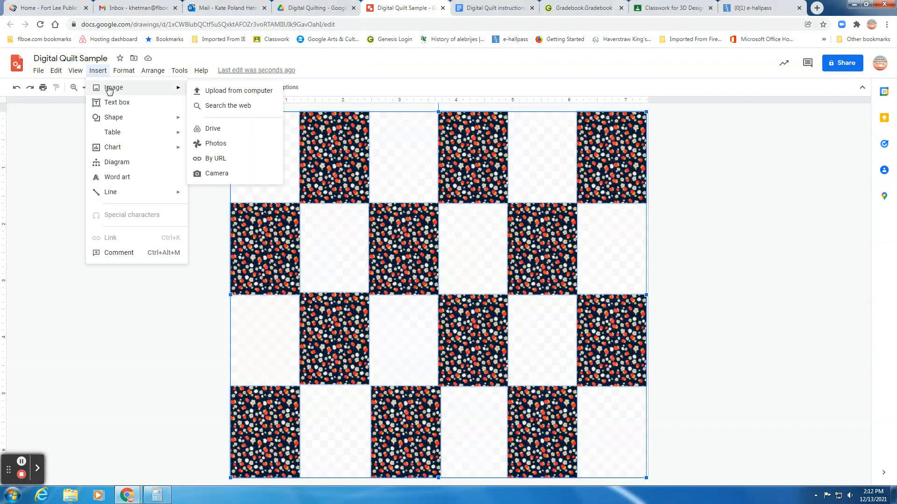
pyautogui.click(216, 106)
pyautogui.click(788, 106)
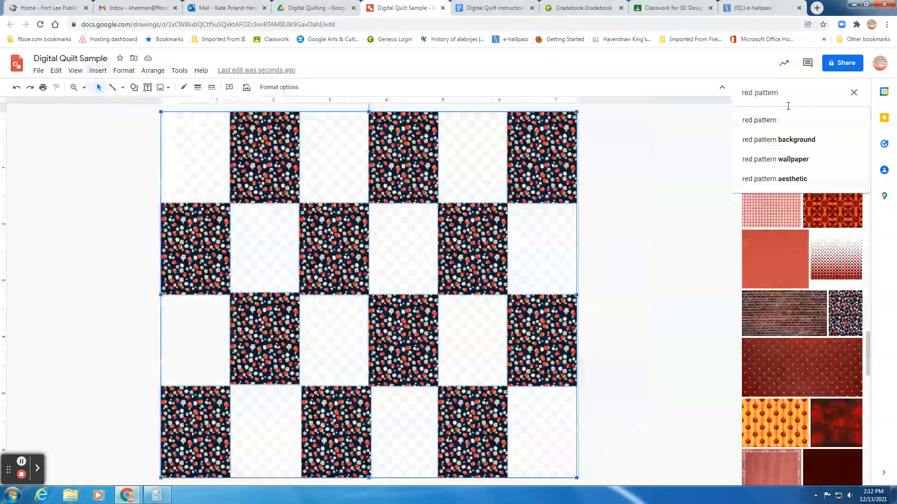
pyautogui.click(810, 141)
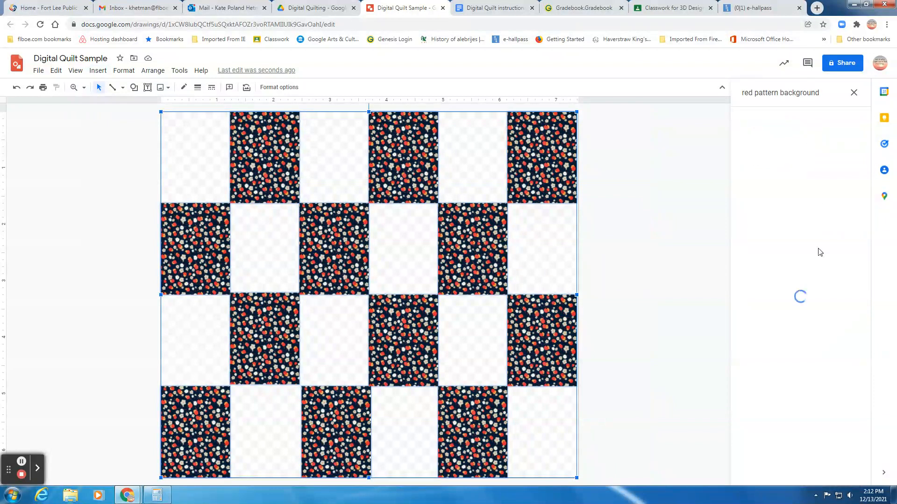
# Find the close-up photo of red tomatoes among the image results and insert it into the drawing.
pyautogui.scroll(-1, 789, 327)
pyautogui.scroll(-4, 824, 392)
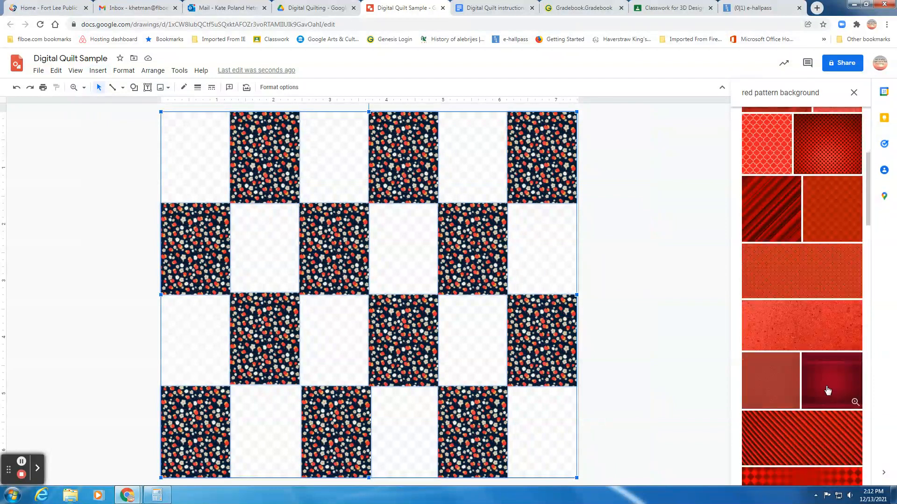
pyautogui.scroll(-3, 827, 393)
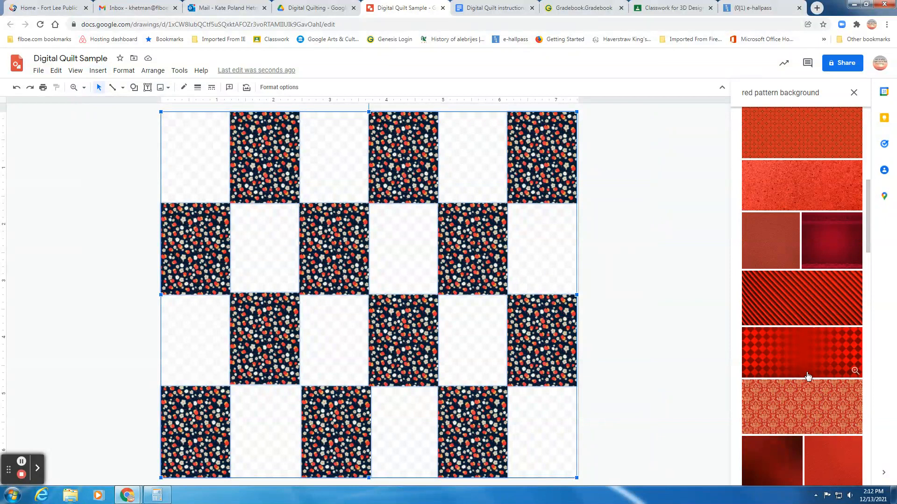
pyautogui.scroll(-6, 808, 375)
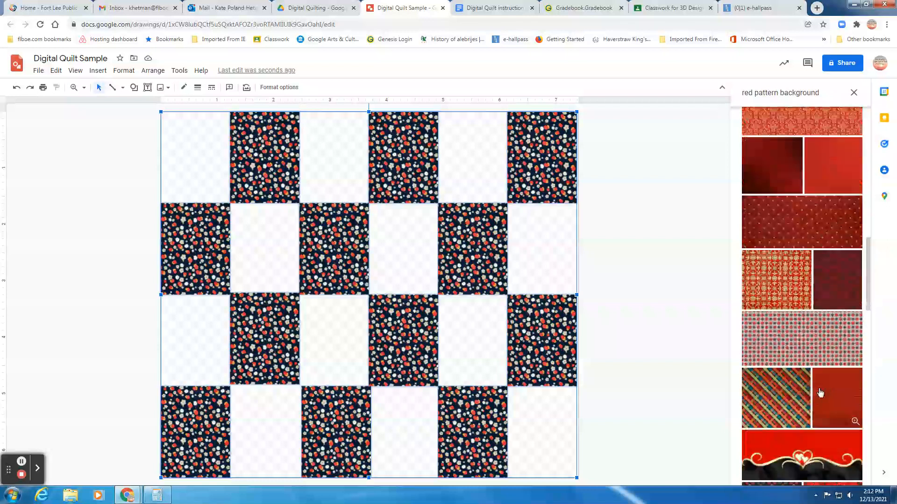
pyautogui.scroll(-6, 820, 393)
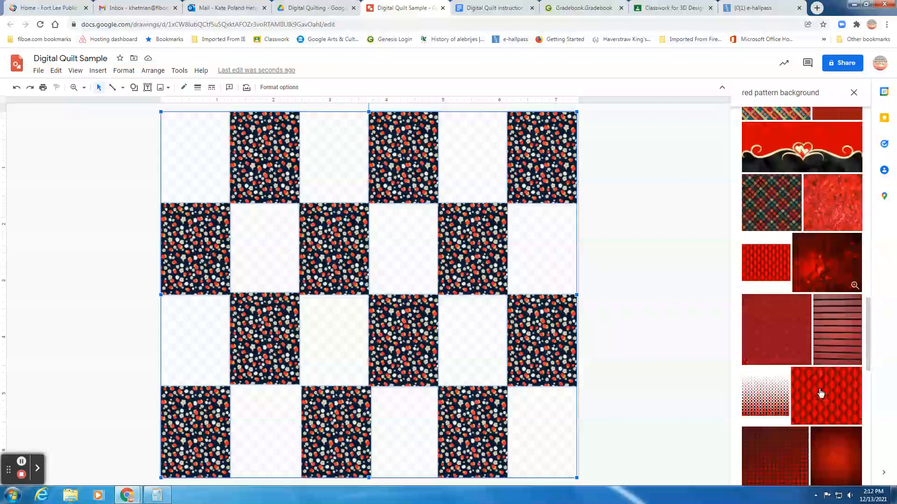
pyautogui.scroll(-5, 818, 391)
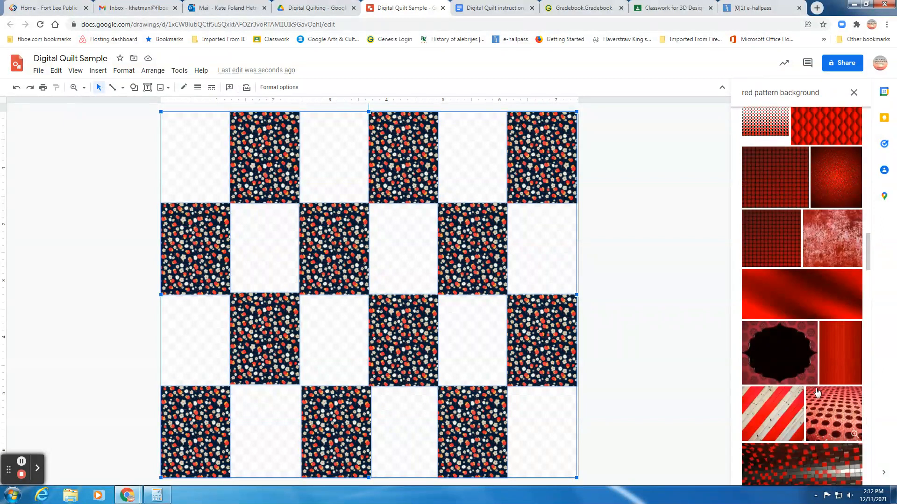
pyautogui.scroll(-8, 808, 375)
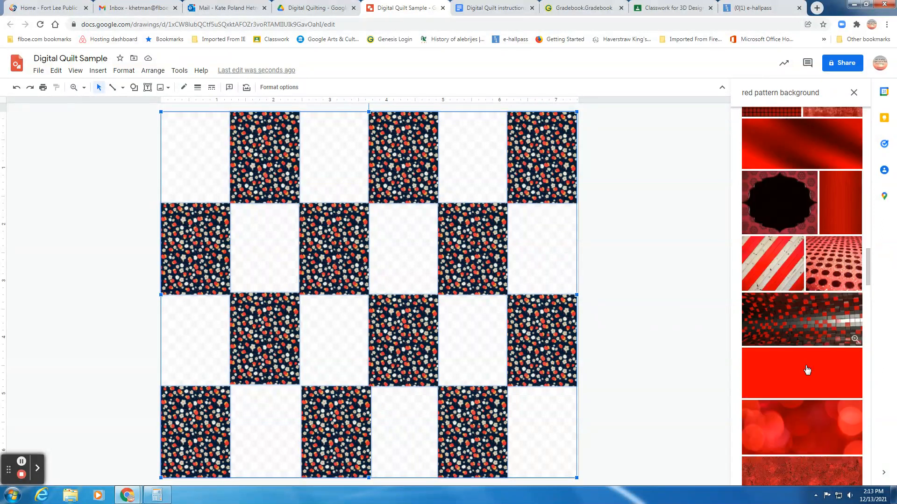
pyautogui.scroll(-6, 804, 379)
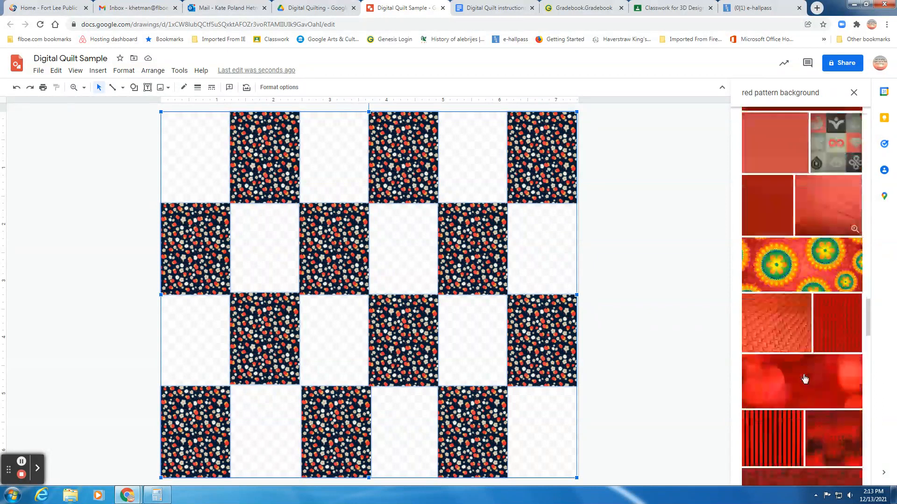
pyautogui.scroll(-5, 810, 383)
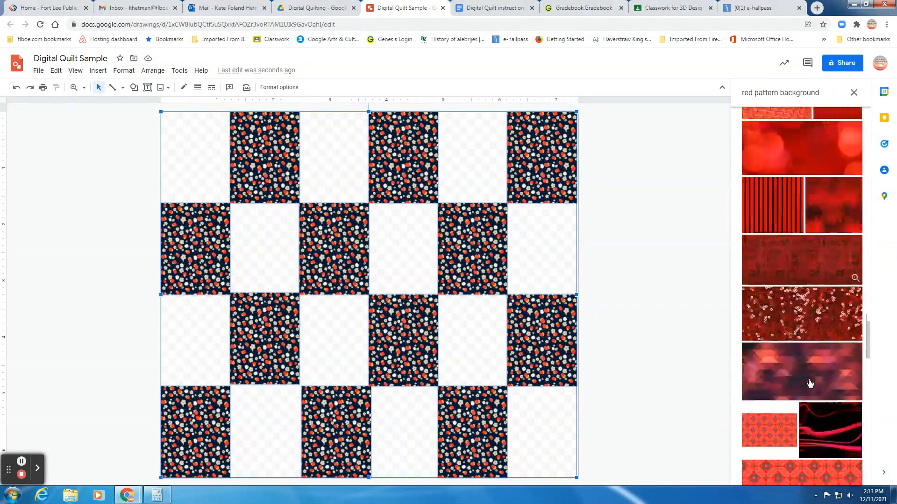
pyautogui.scroll(-8, 823, 394)
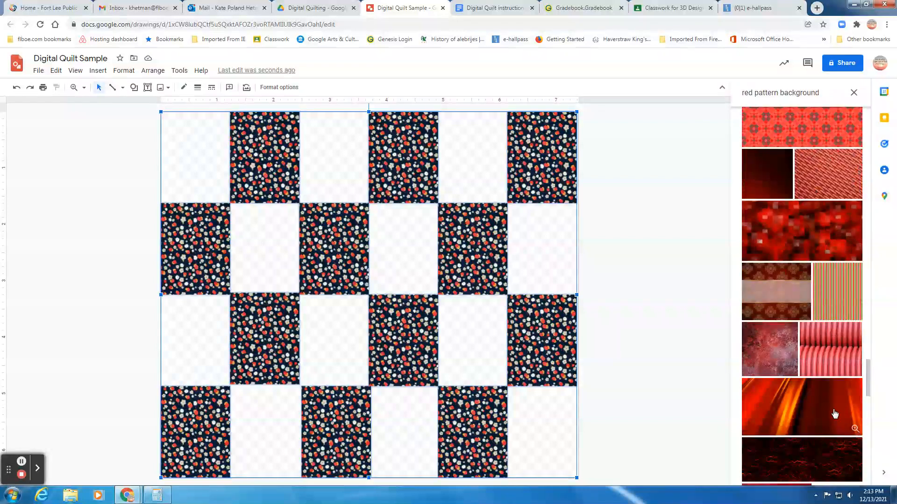
pyautogui.scroll(-3, 818, 415)
pyautogui.scroll(-6, 817, 417)
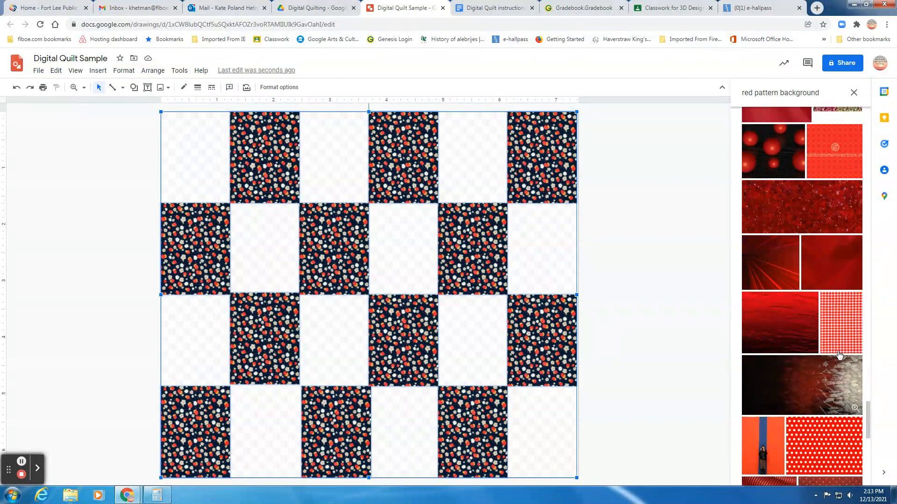
pyautogui.scroll(-4, 839, 355)
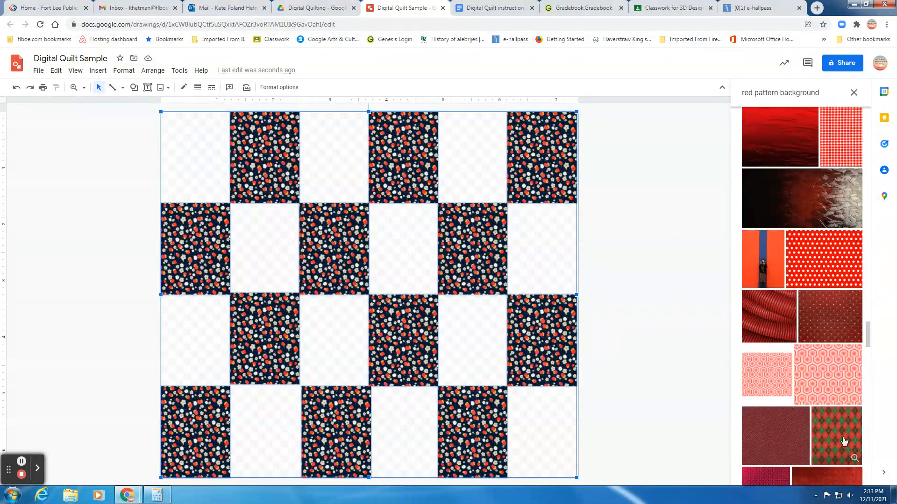
pyautogui.scroll(-2, 825, 393)
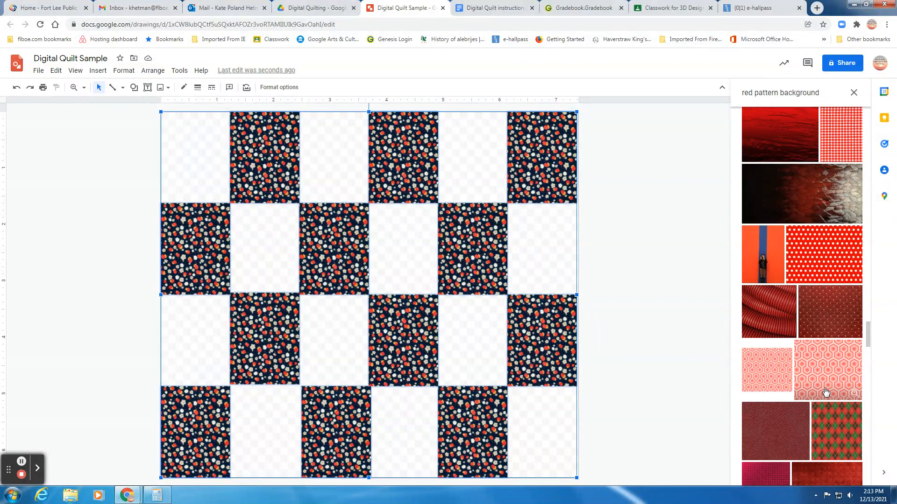
pyautogui.scroll(-5, 825, 392)
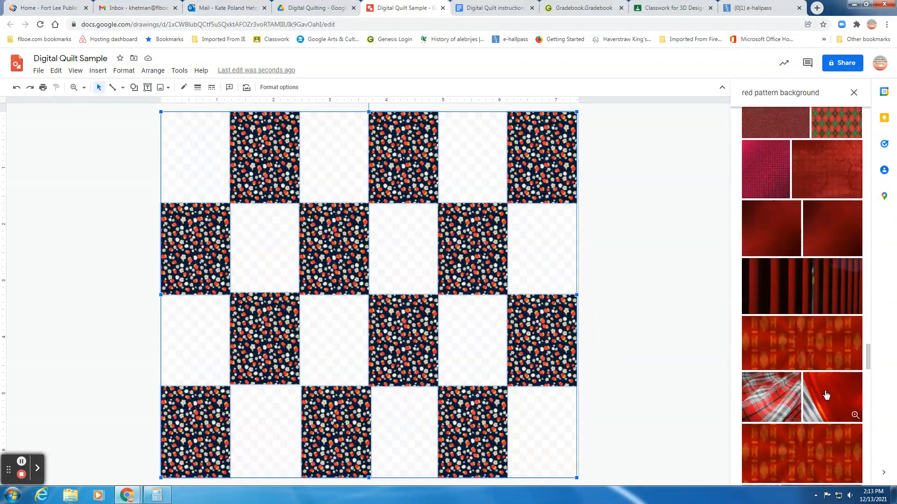
pyautogui.scroll(-2, 830, 398)
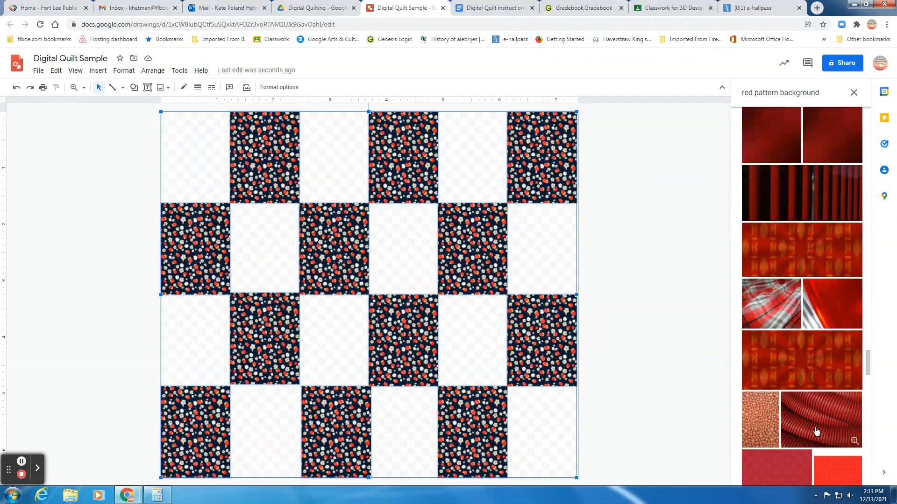
pyautogui.scroll(-2, 835, 429)
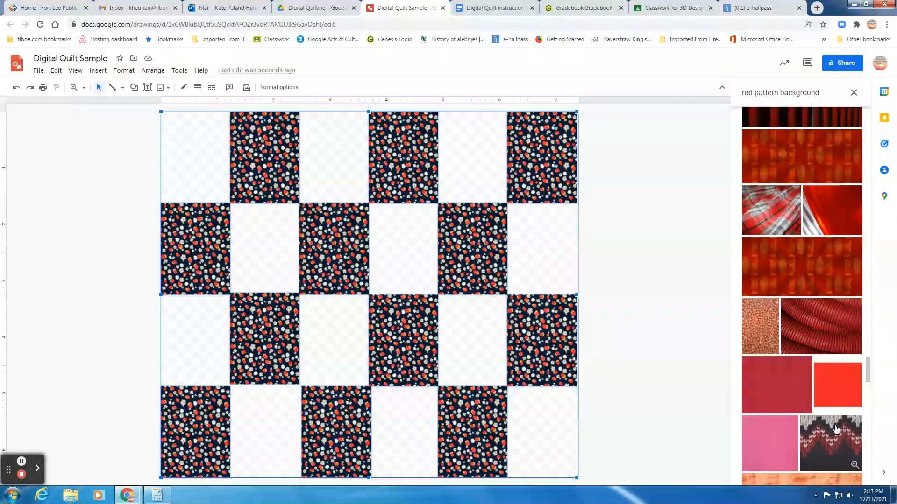
pyautogui.scroll(-2, 836, 428)
pyautogui.scroll(-3, 825, 446)
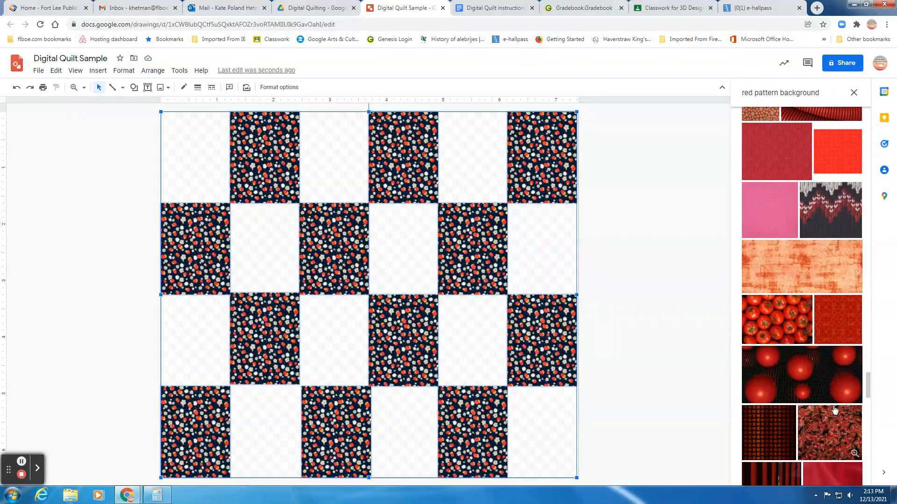
pyautogui.click(776, 317)
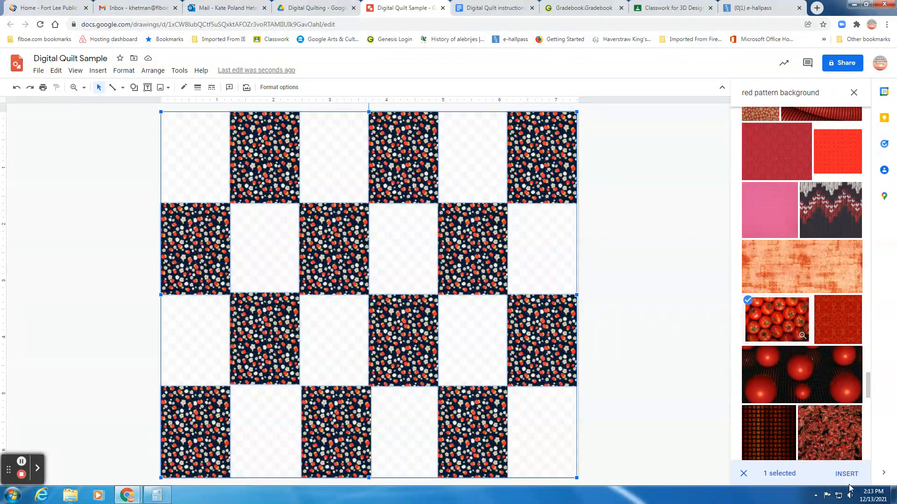
pyautogui.click(846, 474)
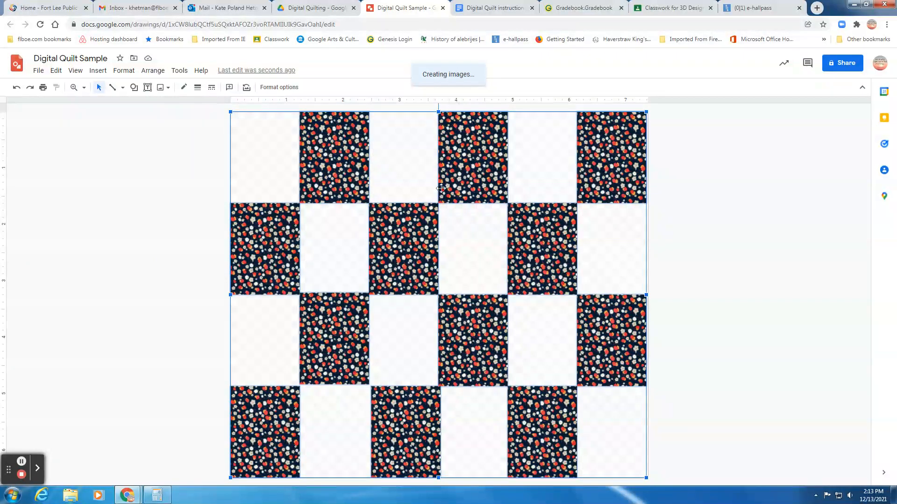
# Enlarge the tomato photo so it covers the whole checkerboard from the canvas's upper edge to its lower edge.
pyautogui.click(540, 190)
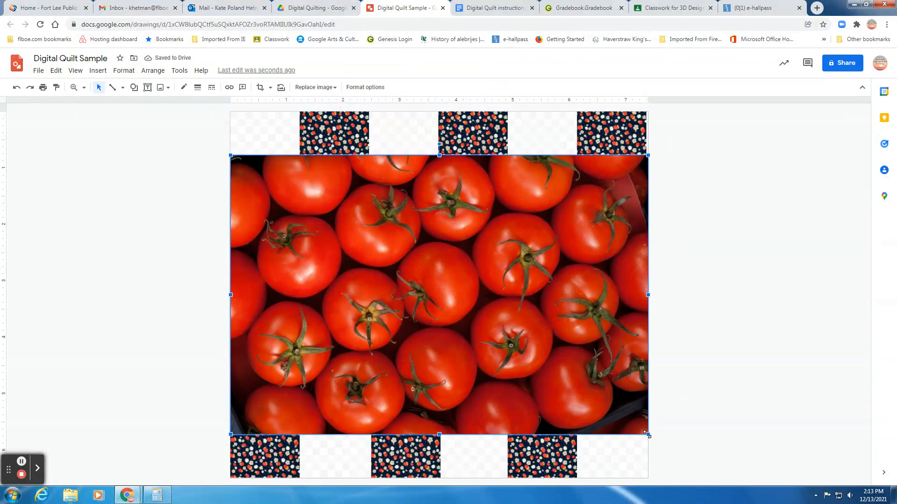
pyautogui.moveTo(646, 434); pyautogui.dragTo(597, 475)
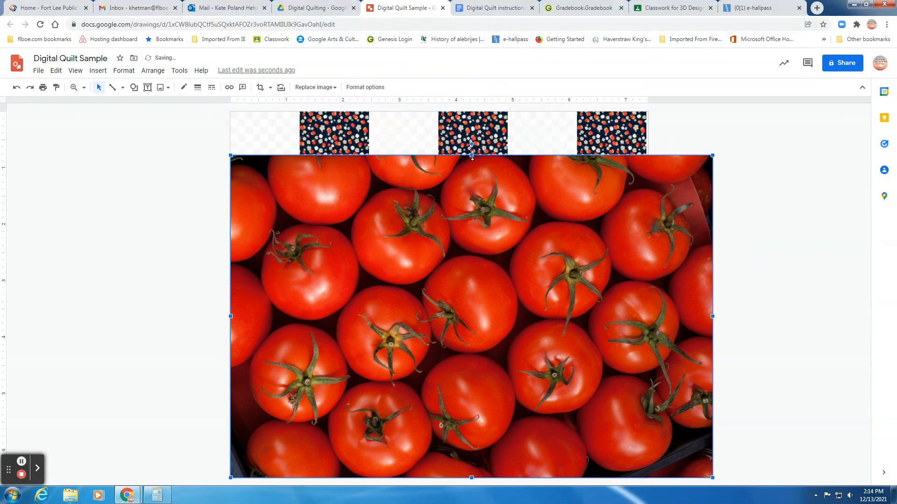
pyautogui.moveTo(472, 156); pyautogui.dragTo(466, 112)
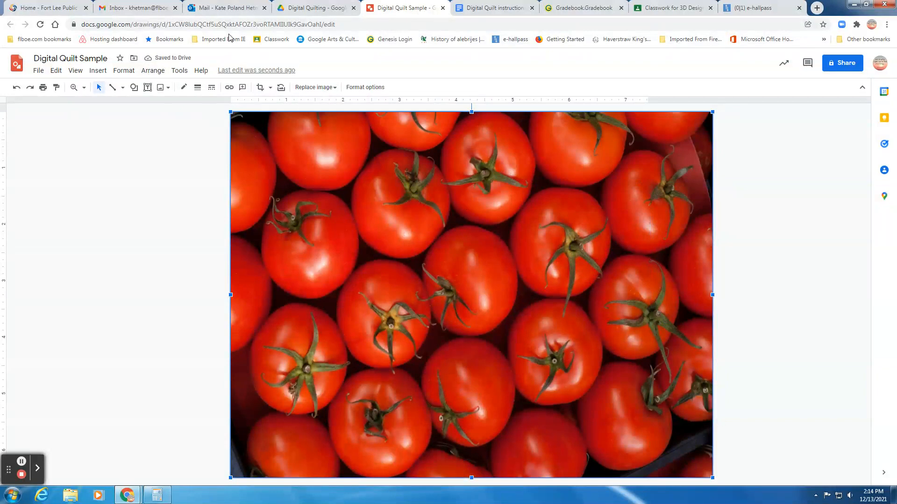
# Send the tomato photo to the back behind the floral tiles and narrow it to the canvas width, leaving it deselected.
pyautogui.click(150, 73)
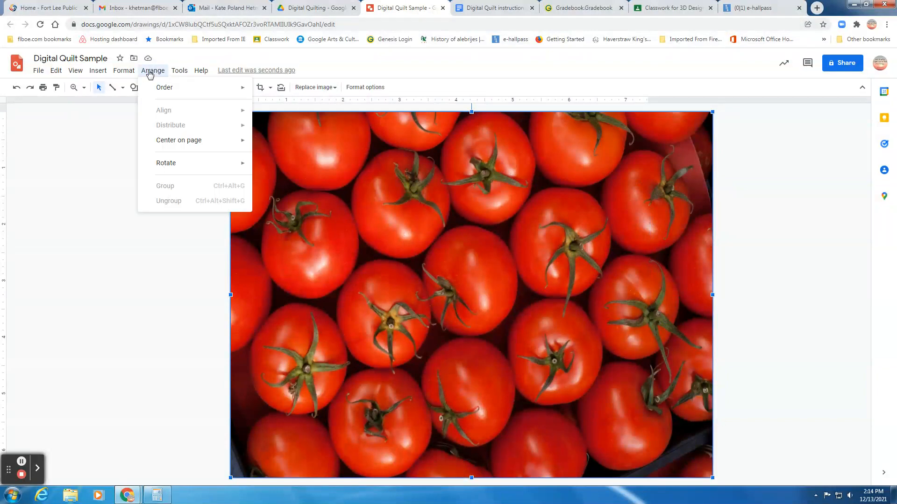
pyautogui.moveTo(167, 91)
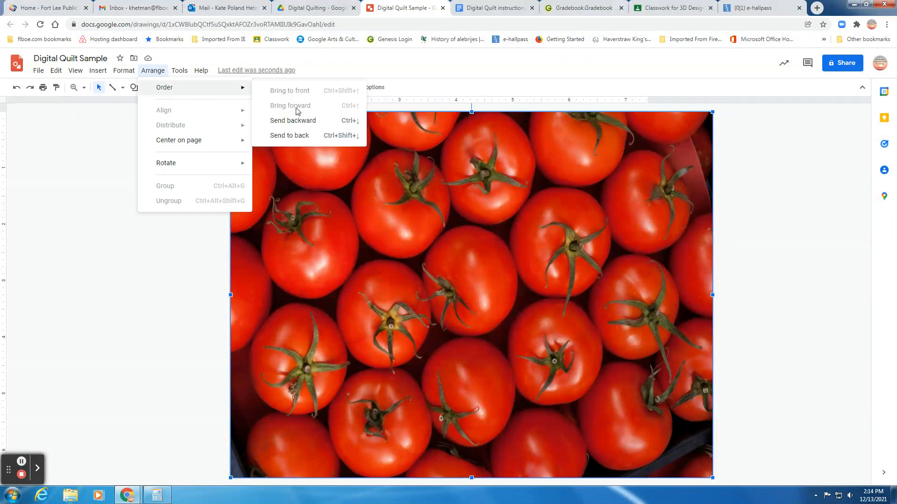
pyautogui.click(289, 136)
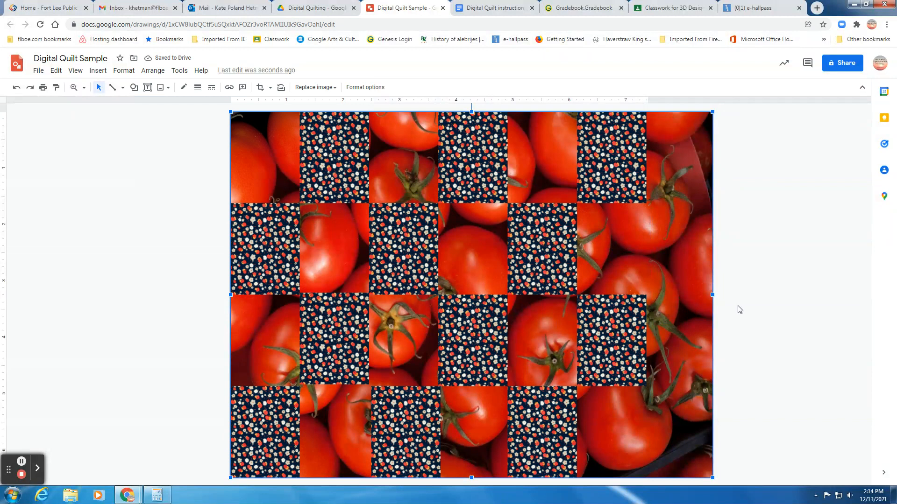
pyautogui.moveTo(712, 296); pyautogui.dragTo(649, 296)
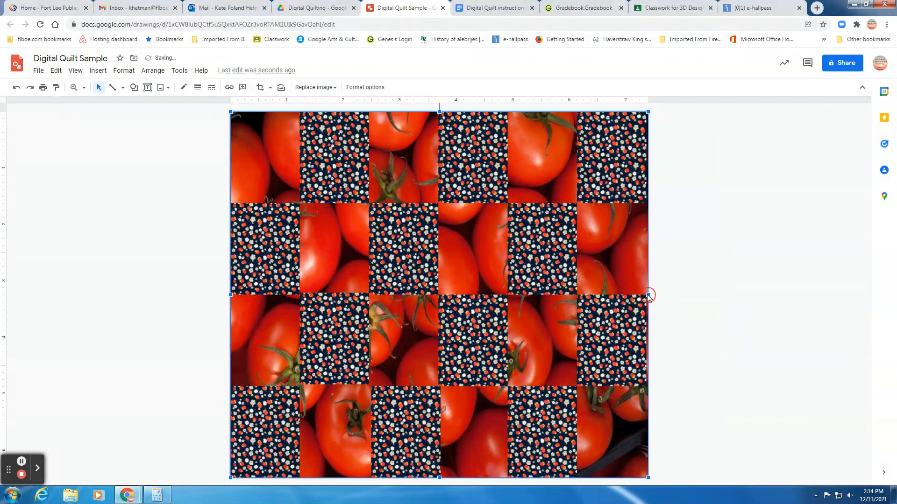
pyautogui.click(710, 306)
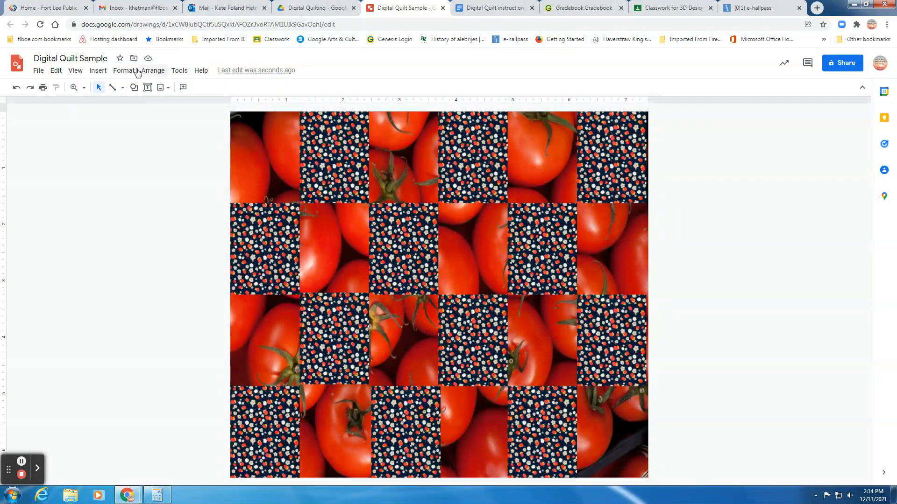
# Start a web image search for inserting a picture and change the search words to "pink pattern background".
pyautogui.click(103, 75)
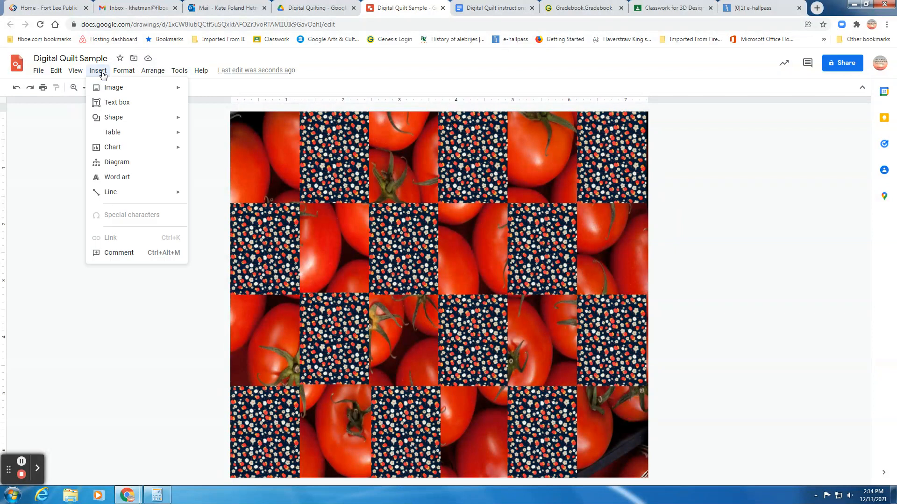
pyautogui.moveTo(111, 88)
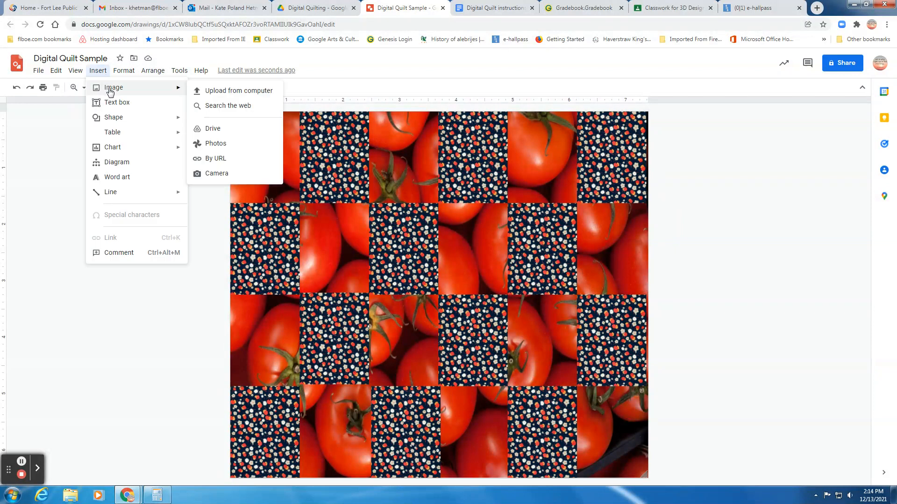
pyautogui.click(224, 105)
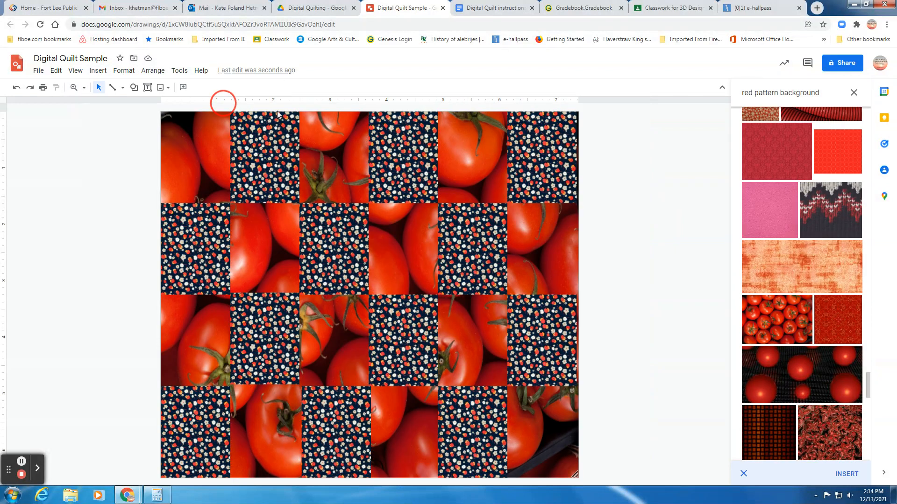
pyautogui.moveTo(869, 393); pyautogui.dragTo(824, 105)
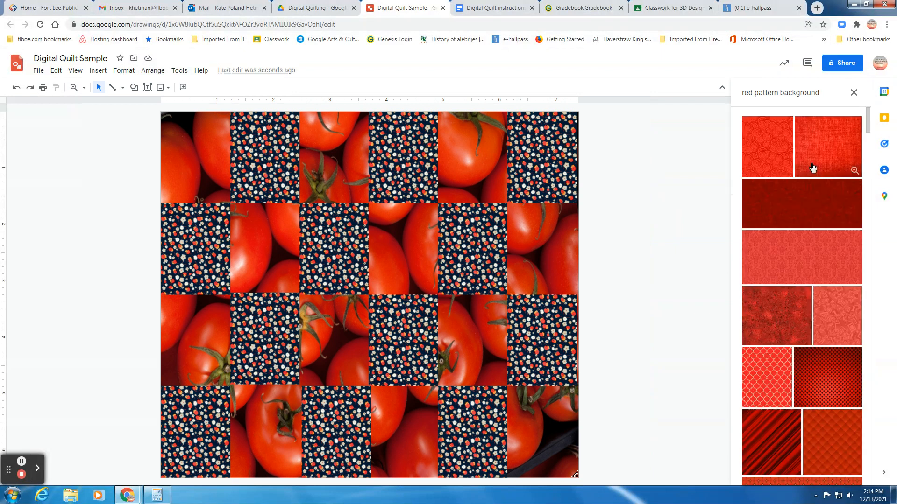
pyautogui.scroll(-4, 827, 282)
pyautogui.scroll(4, 825, 276)
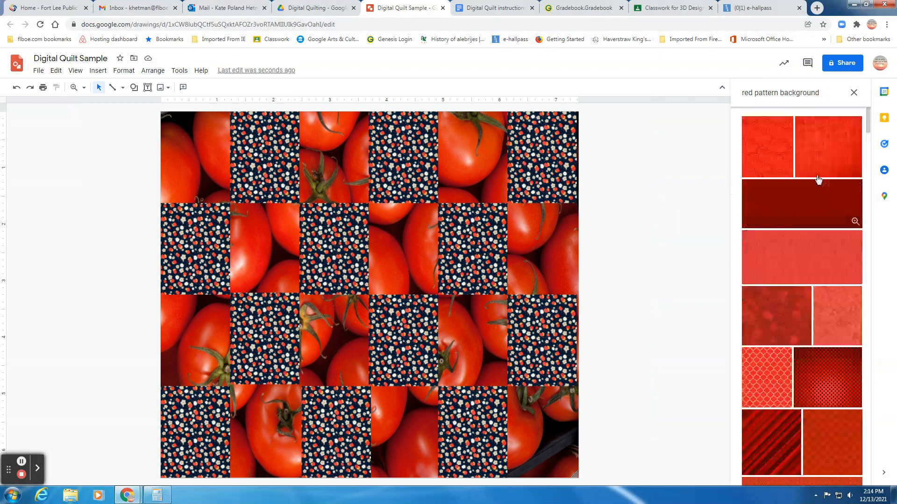
pyautogui.click(749, 92)
pyautogui.doubleClick(746, 93)
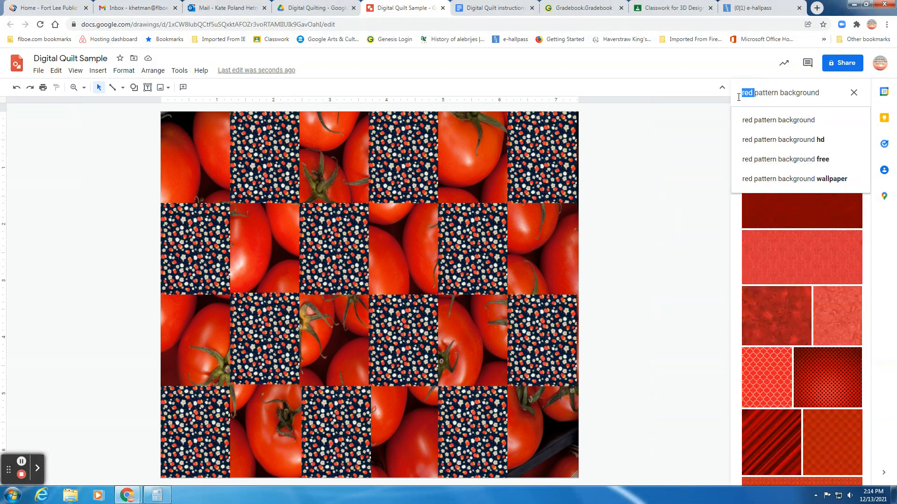
pyautogui.write('pink')
pyautogui.press('Return')
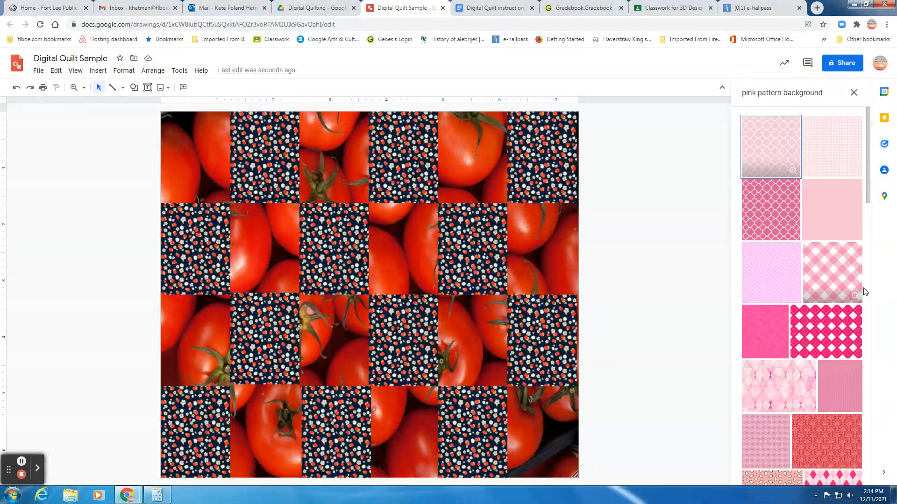
# Find the pink woven texture with curved ridges among the image results and insert it into the drawing.
pyautogui.scroll(-4, 839, 333)
pyautogui.scroll(-10, 839, 333)
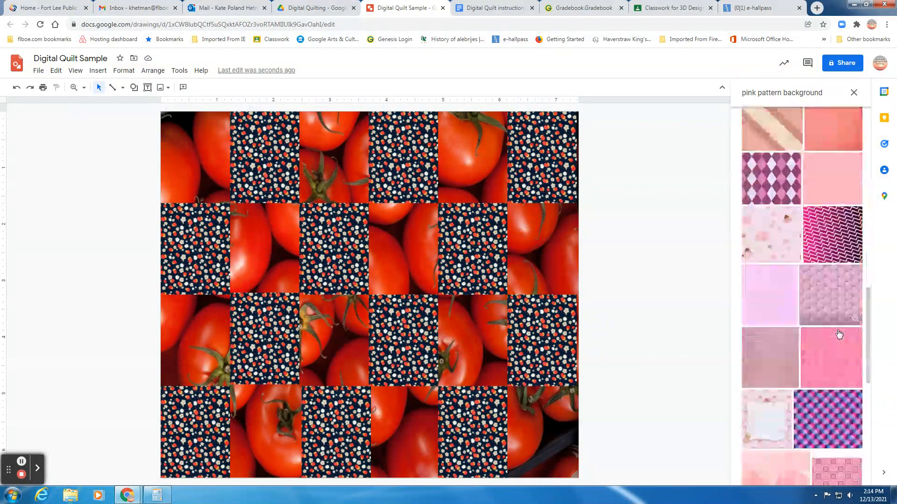
pyautogui.scroll(-7, 836, 355)
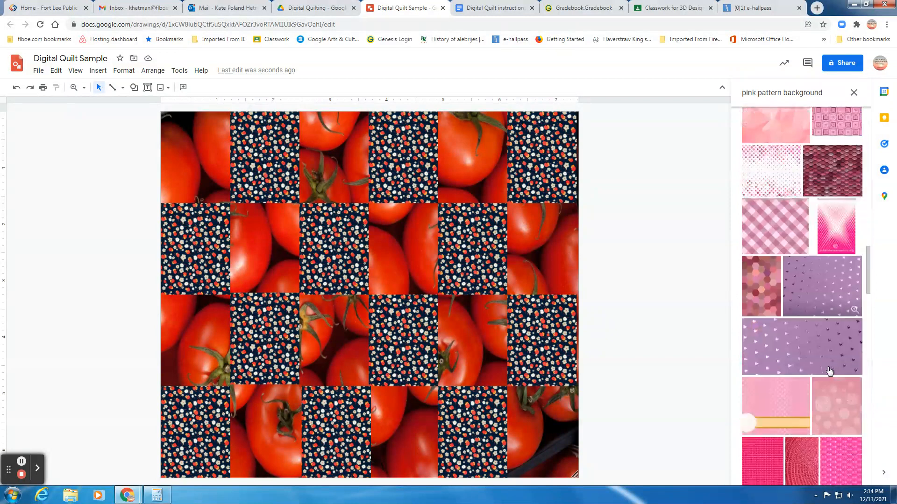
pyautogui.scroll(-5, 835, 370)
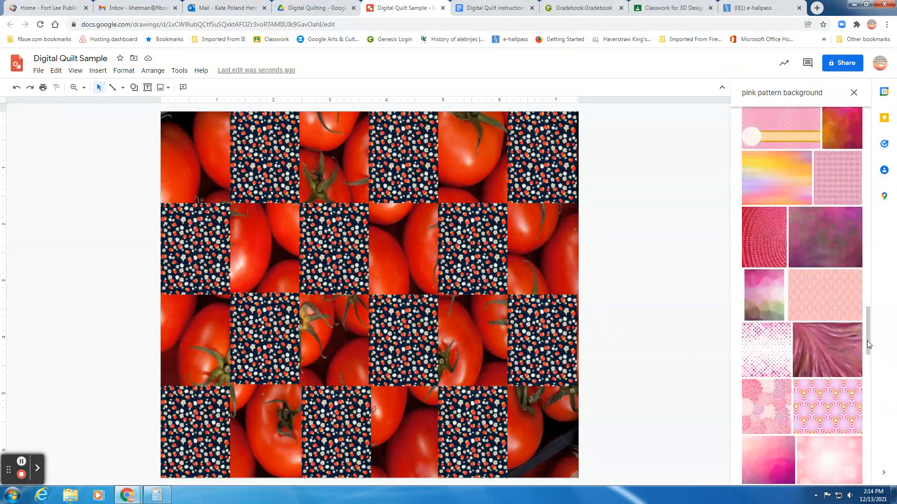
pyautogui.click(768, 241)
pyautogui.click(846, 473)
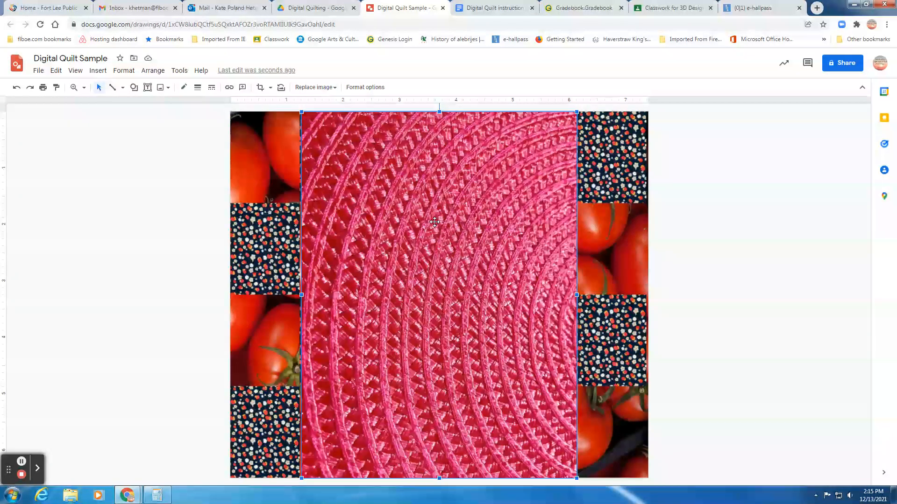
# Mask the inserted pink woven picture with the heart shape.
pyautogui.click(269, 89)
pyautogui.moveTo(279, 106)
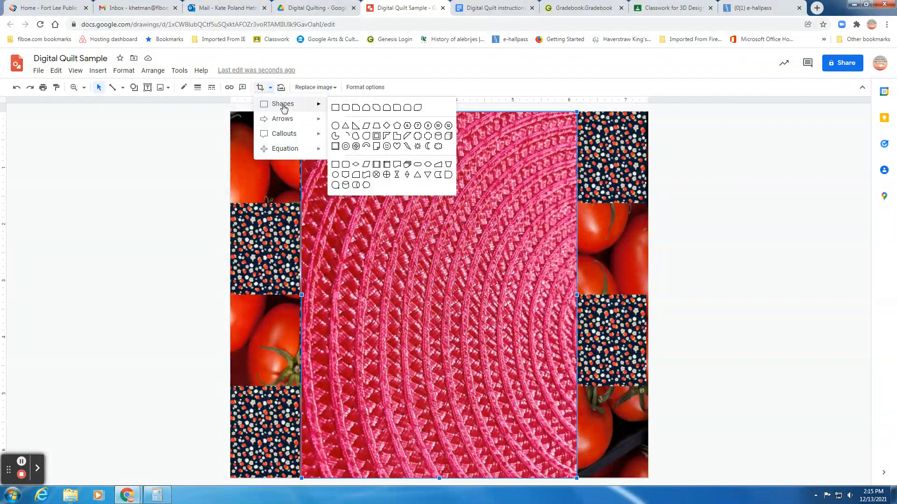
pyautogui.moveTo(312, 122)
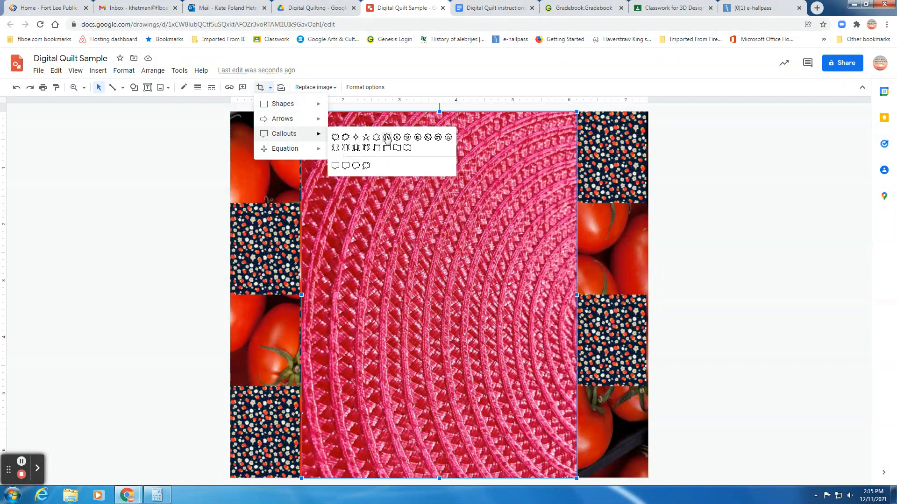
pyautogui.moveTo(304, 155)
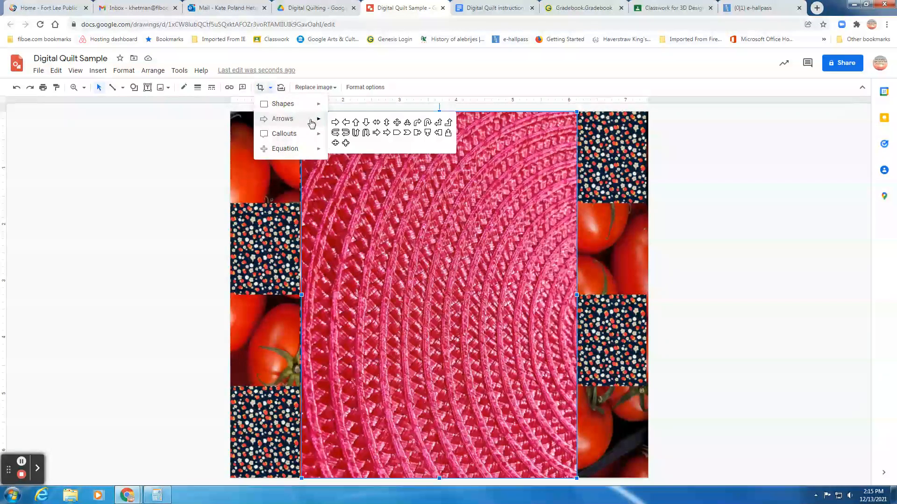
pyautogui.moveTo(313, 104)
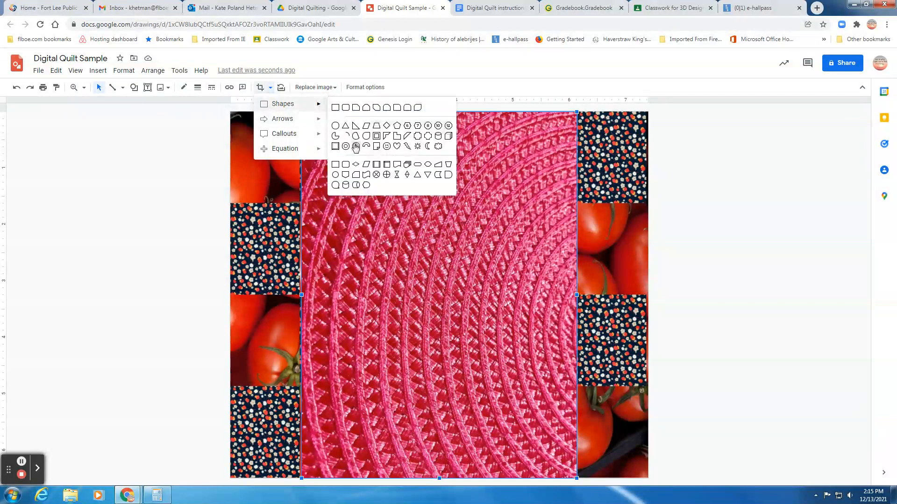
pyautogui.click(398, 147)
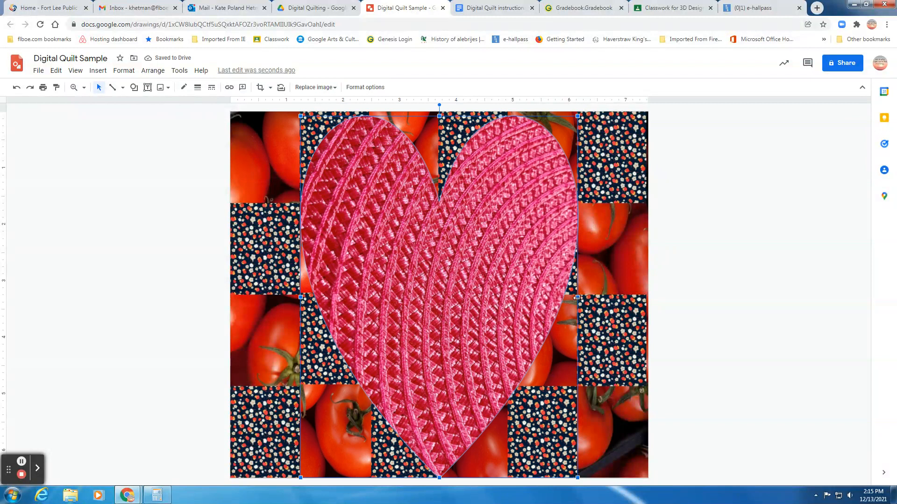
# Widen the pink heart on both sides and scale it down to about half its size.
pyautogui.moveTo(578, 297); pyautogui.dragTo(632, 299)
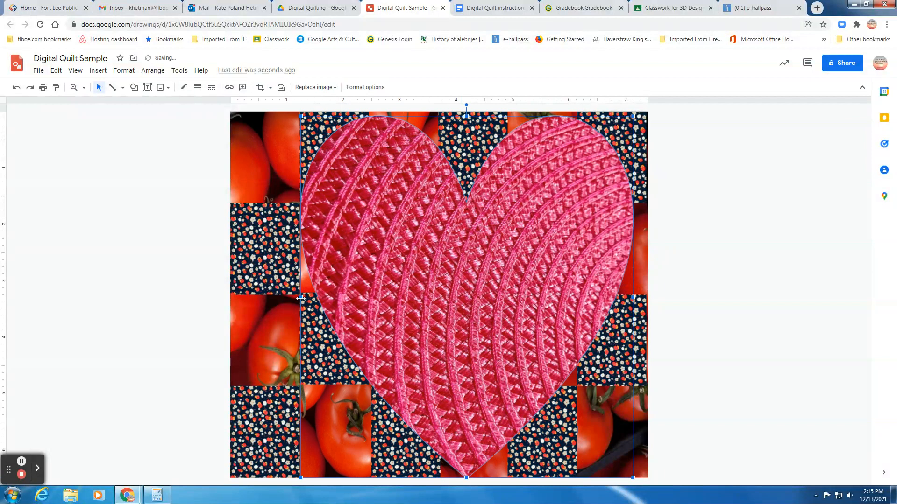
pyautogui.moveTo(301, 297); pyautogui.dragTo(276, 299)
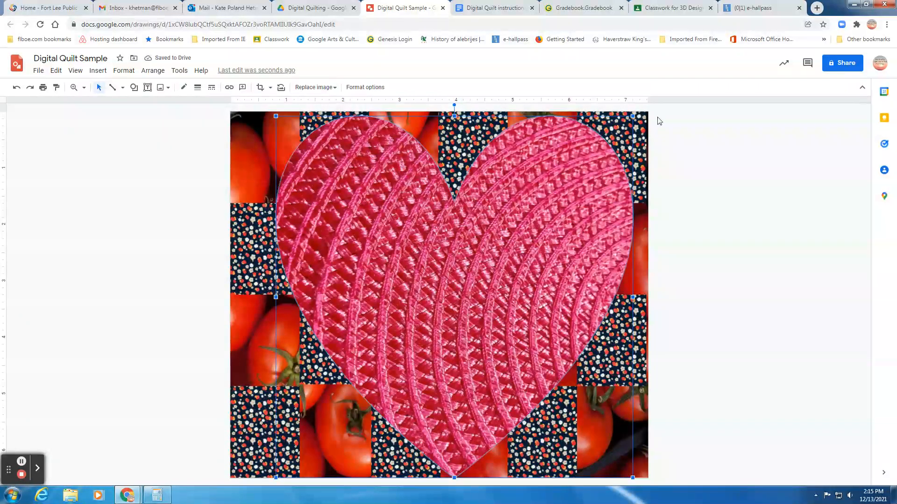
pyautogui.moveTo(634, 115); pyautogui.dragTo(461, 287)
# Move the pink heart up over the checkerboard's second and third rows and tilt it slightly counterclockwise.
pyautogui.moveTo(392, 372); pyautogui.dragTo(394, 290)
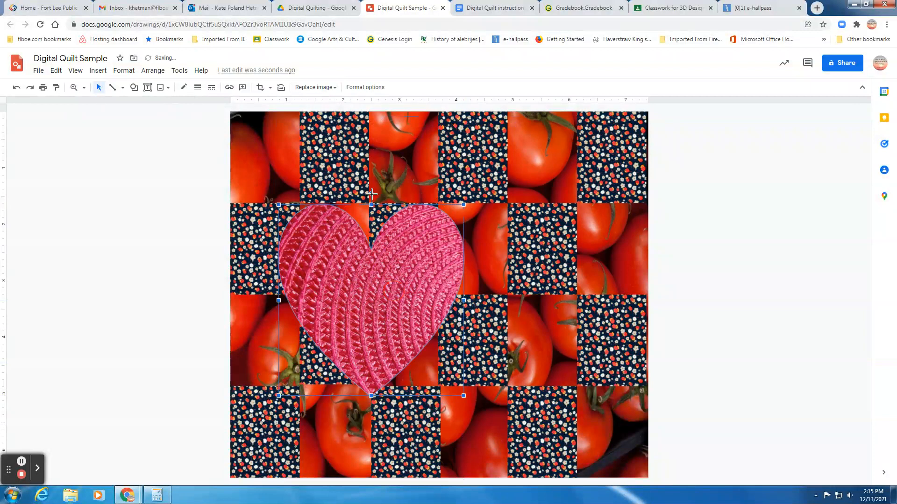
pyautogui.moveTo(373, 194); pyautogui.dragTo(343, 196)
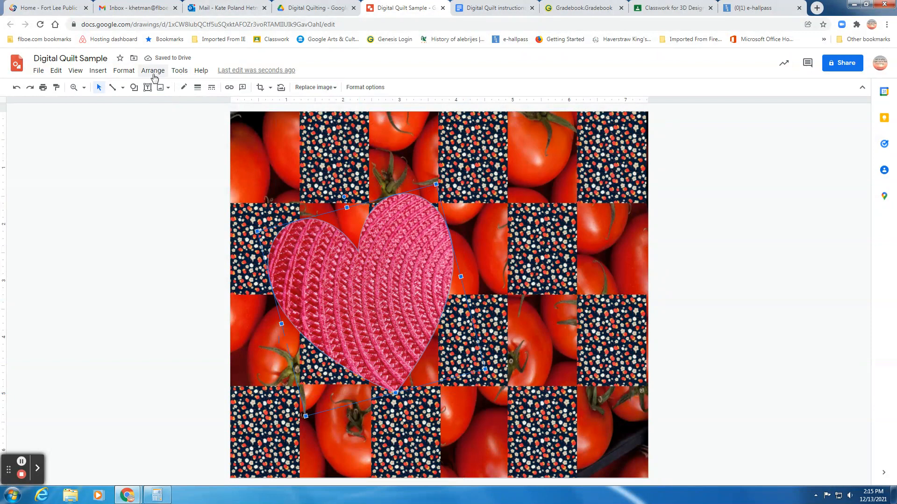
# Reopen the web image search to insert another picture.
pyautogui.click(120, 73)
pyautogui.click(122, 73)
pyautogui.click(99, 72)
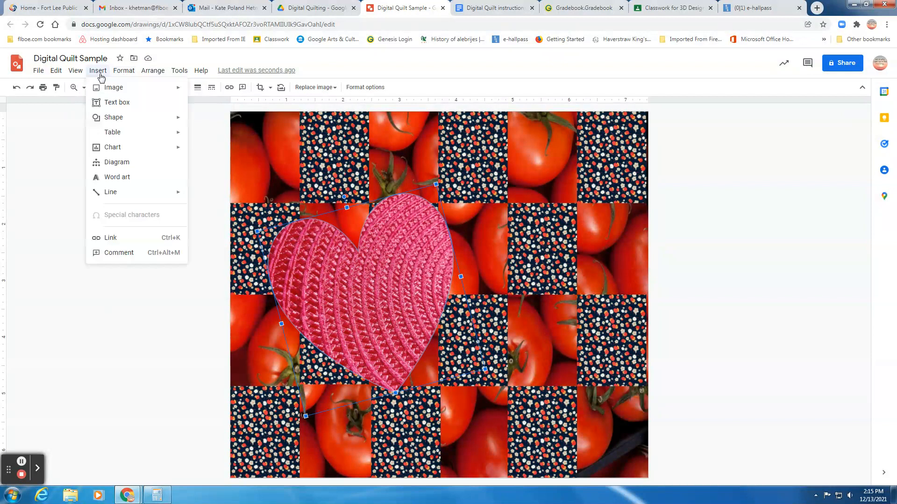
pyautogui.moveTo(156, 95)
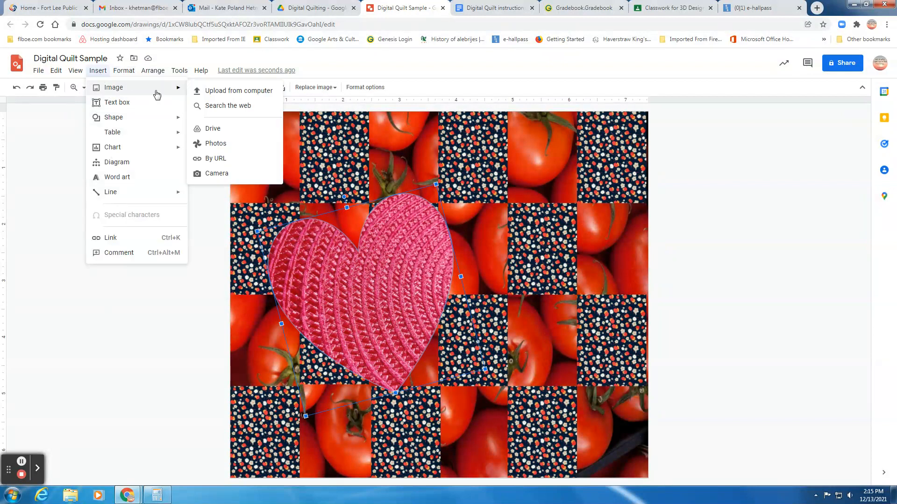
pyautogui.click(228, 107)
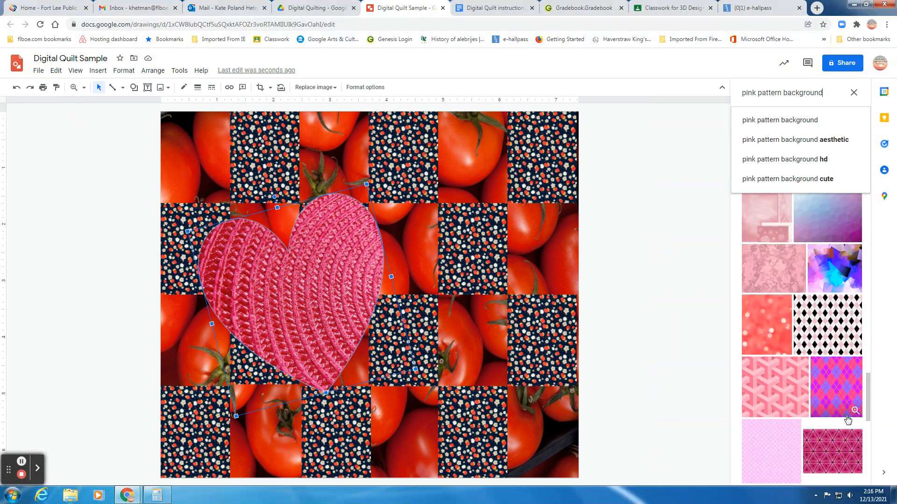
# Find the orange and pink flower fabric picture among the "pink pattern background" results and insert it into the drawing.
pyautogui.scroll(-10, 848, 420)
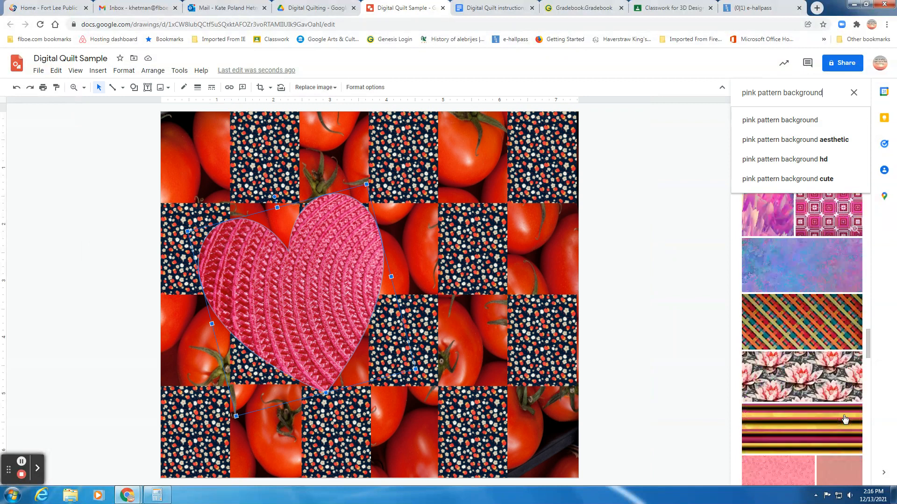
pyautogui.scroll(-10, 844, 419)
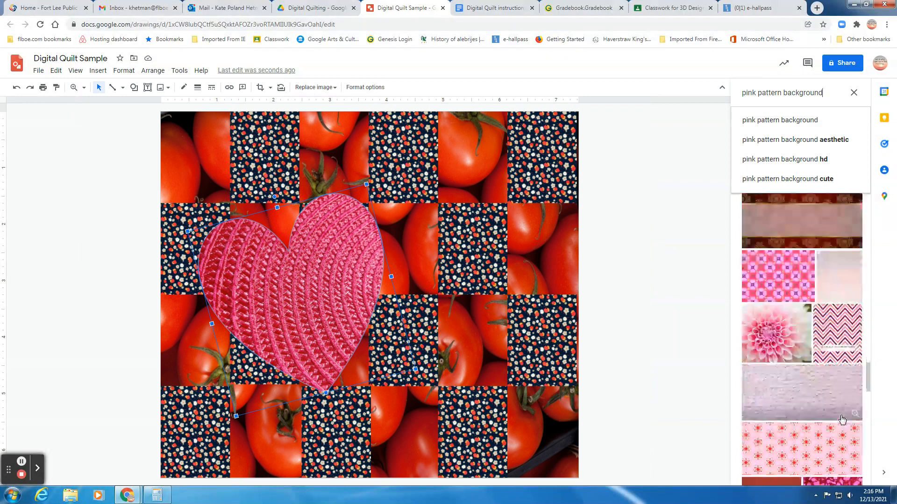
pyautogui.scroll(-1, 842, 420)
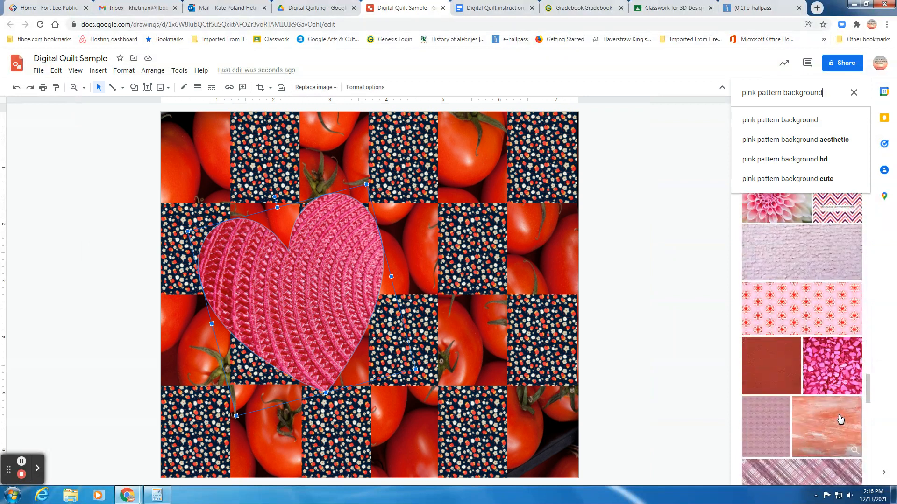
pyautogui.scroll(-10, 840, 420)
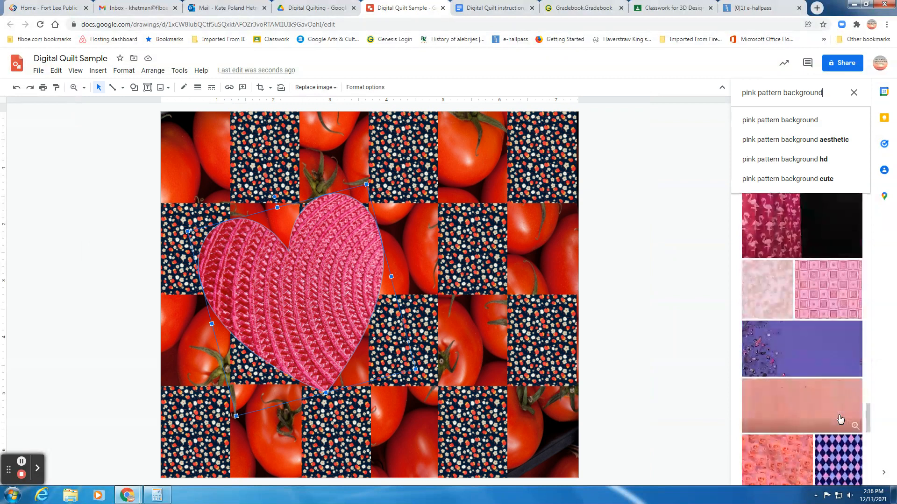
pyautogui.scroll(-4, 840, 420)
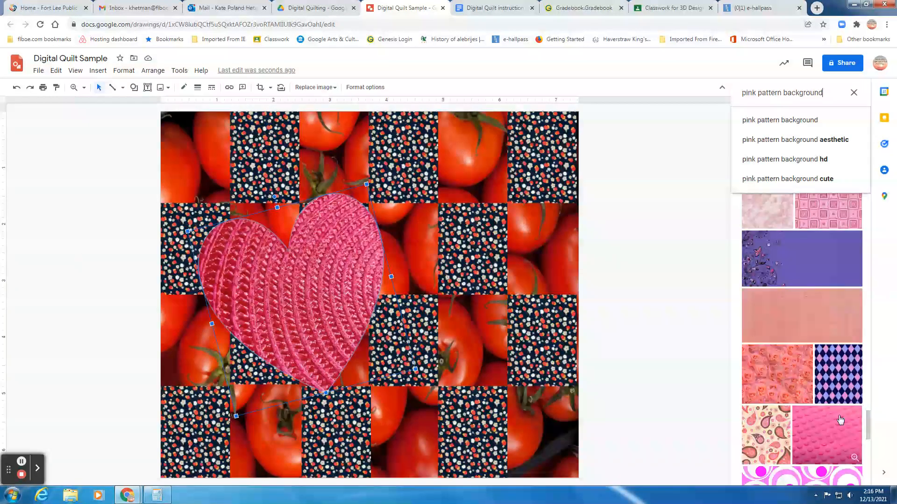
pyautogui.scroll(-10, 840, 420)
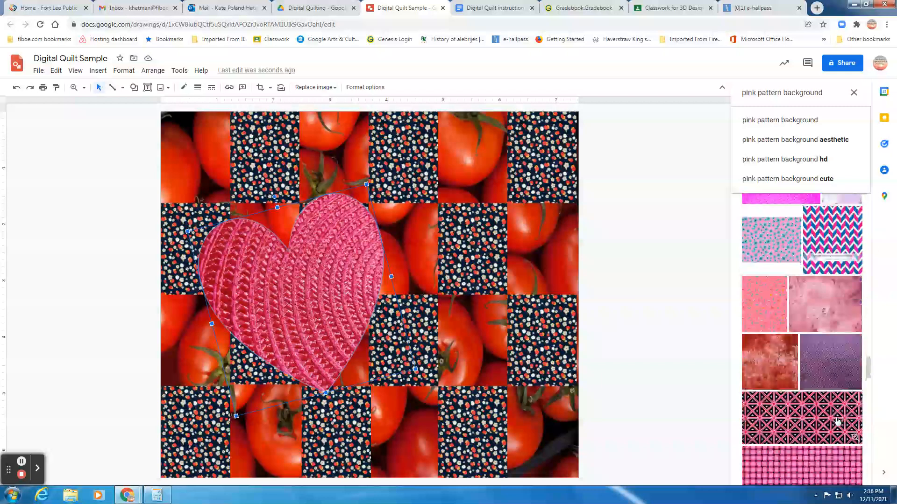
pyautogui.scroll(-3, 837, 422)
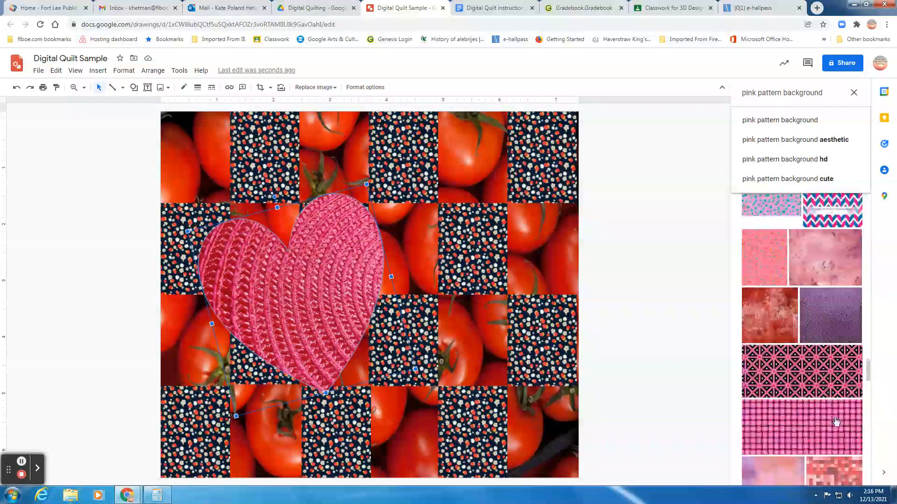
pyautogui.scroll(-4, 824, 411)
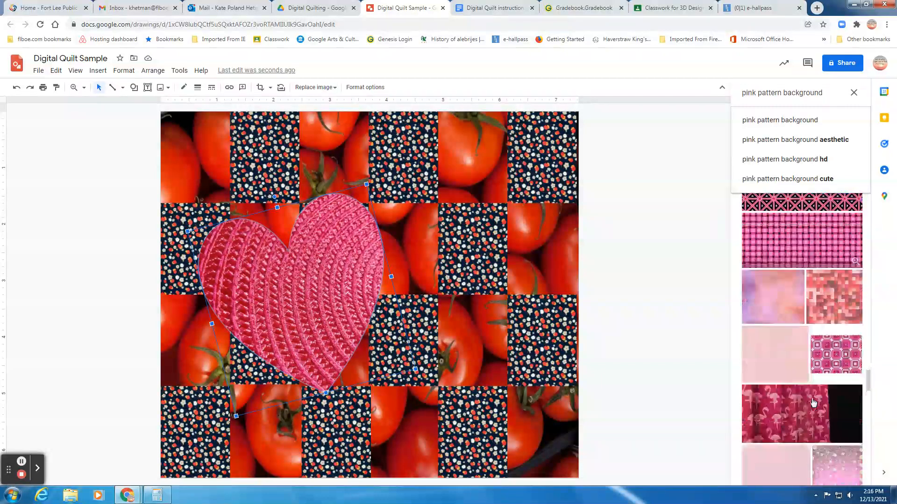
pyautogui.scroll(-10, 813, 402)
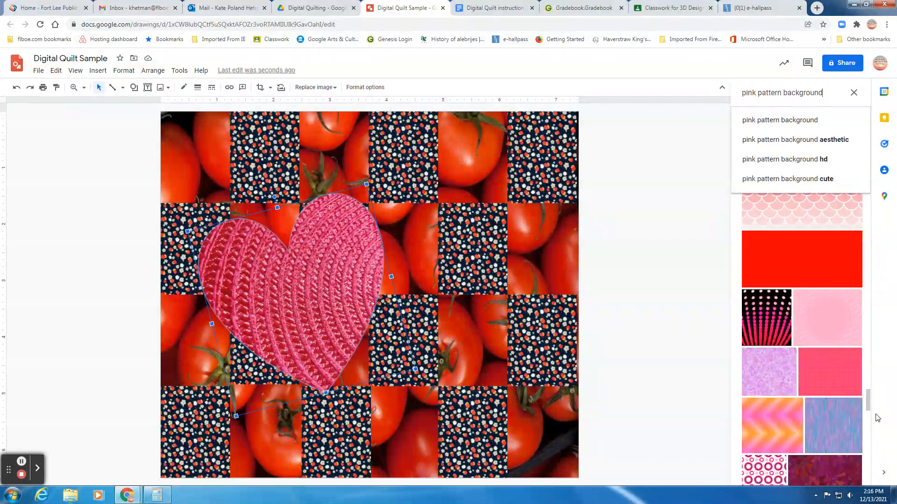
pyautogui.scroll(-6, 823, 418)
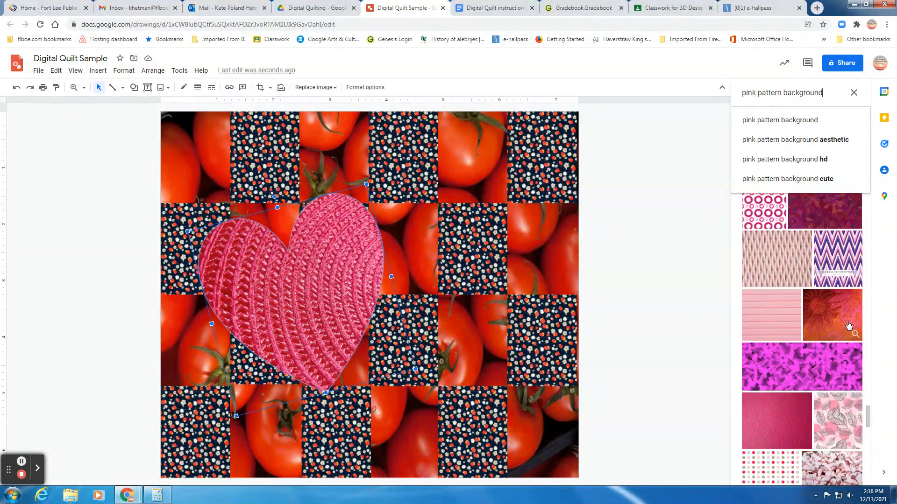
pyautogui.click(831, 313)
pyautogui.click(836, 473)
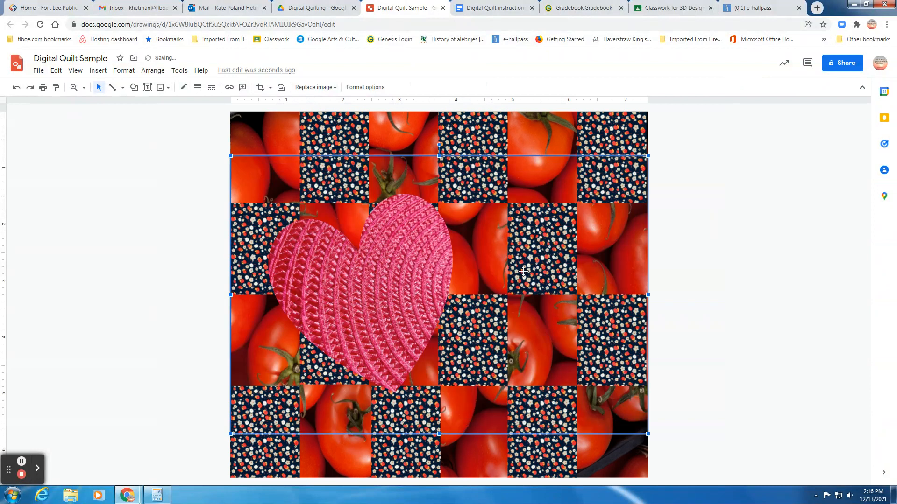
# Mask the orange and pink flower picture into a five-point star, scale it to about two thirds, and stretch it slightly taller.
pyautogui.click(270, 88)
pyautogui.moveTo(283, 134)
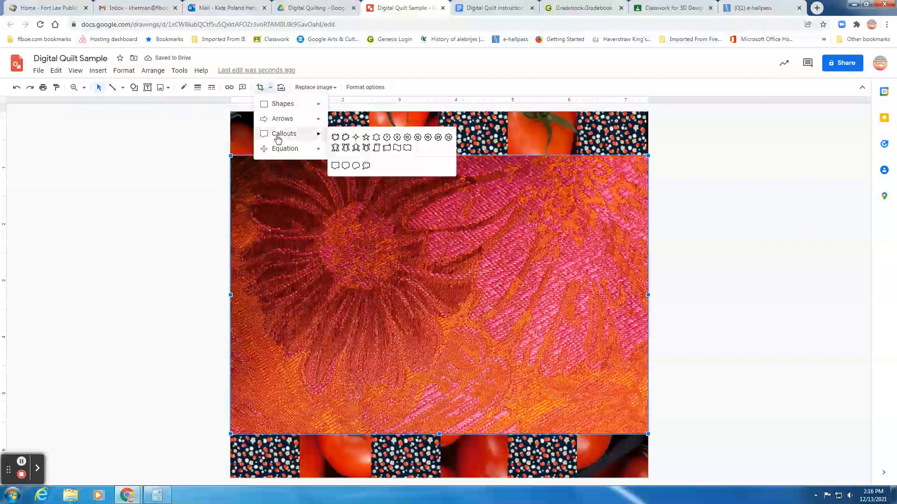
pyautogui.click(367, 139)
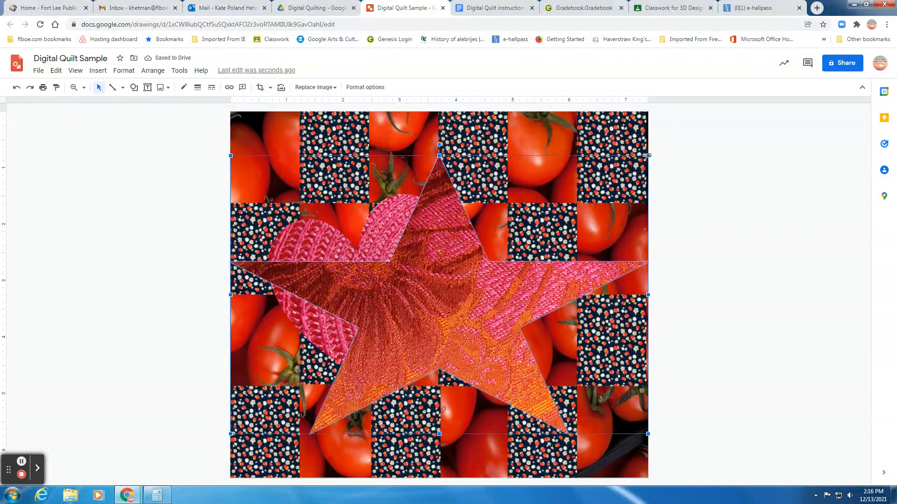
pyautogui.moveTo(647, 156); pyautogui.dragTo(513, 261)
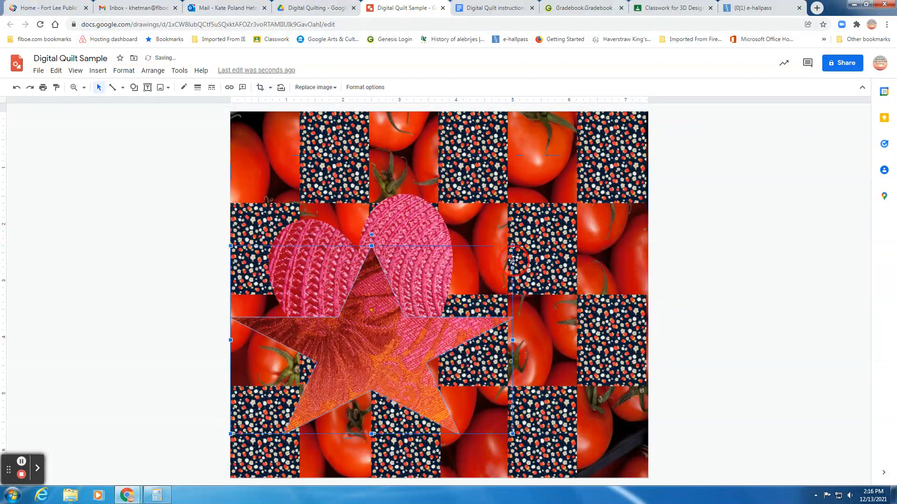
pyautogui.moveTo(371, 434); pyautogui.dragTo(372, 474)
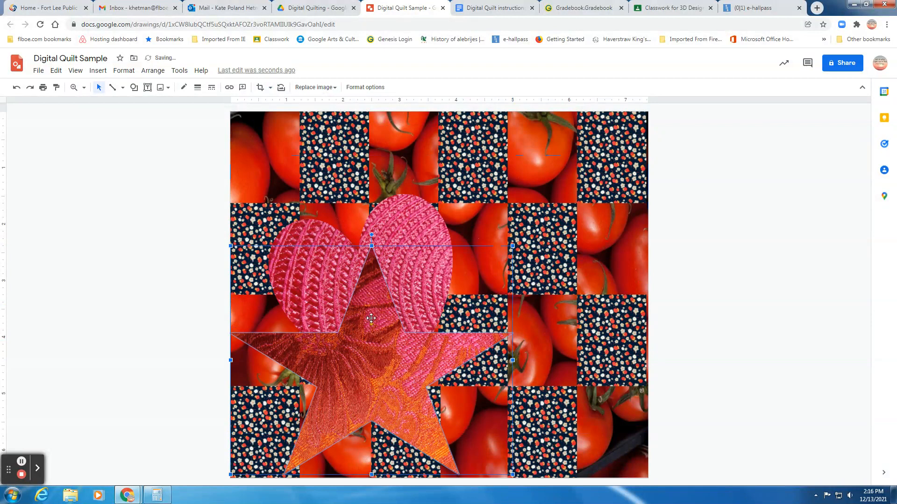
# Move the flower star up and right over the checkerboard's top three rows and tilt it slightly clockwise.
pyautogui.moveTo(371, 318); pyautogui.dragTo(496, 239)
pyautogui.moveTo(497, 156); pyautogui.dragTo(523, 187)
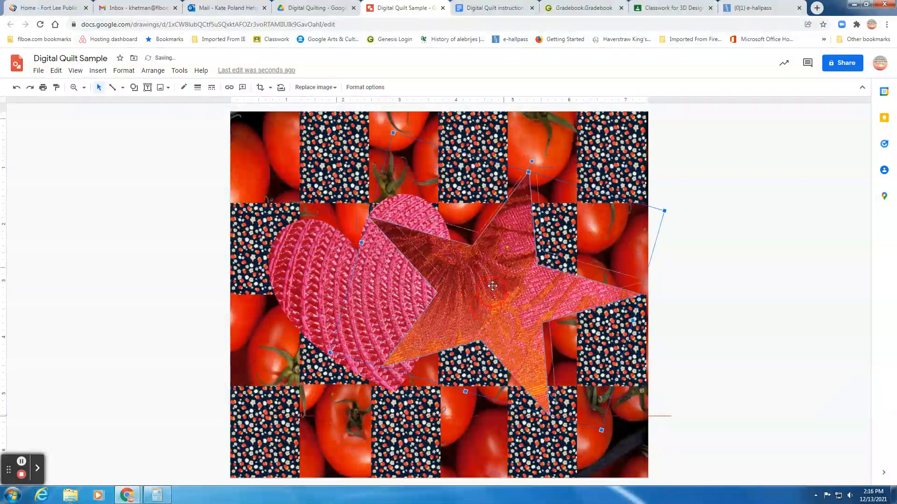
pyautogui.click(487, 249)
pyautogui.moveTo(488, 249); pyautogui.dragTo(494, 191)
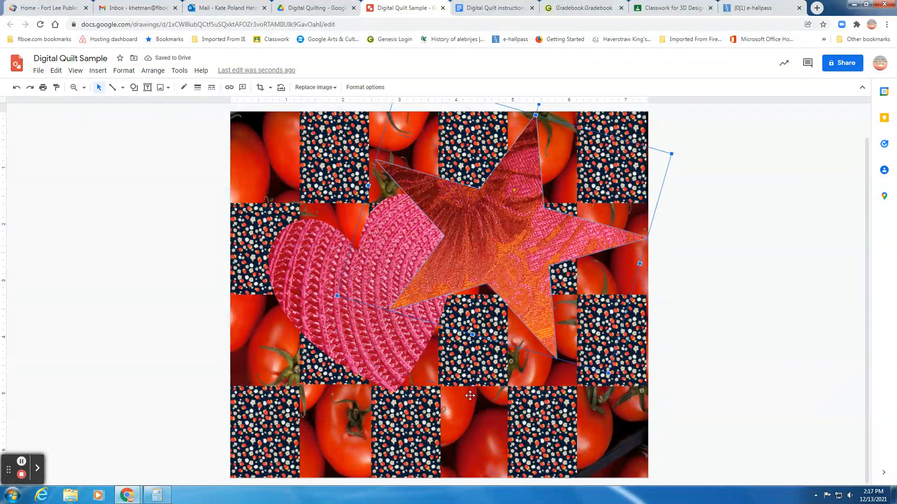
# Move the pink heart slightly down and left, and bring it forward in front of the flower star.
pyautogui.click(462, 428)
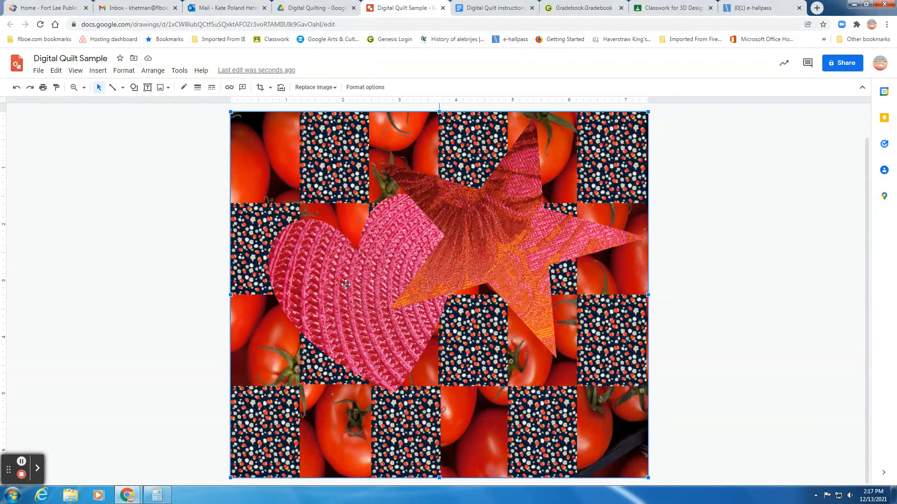
pyautogui.moveTo(345, 284); pyautogui.dragTo(331, 319)
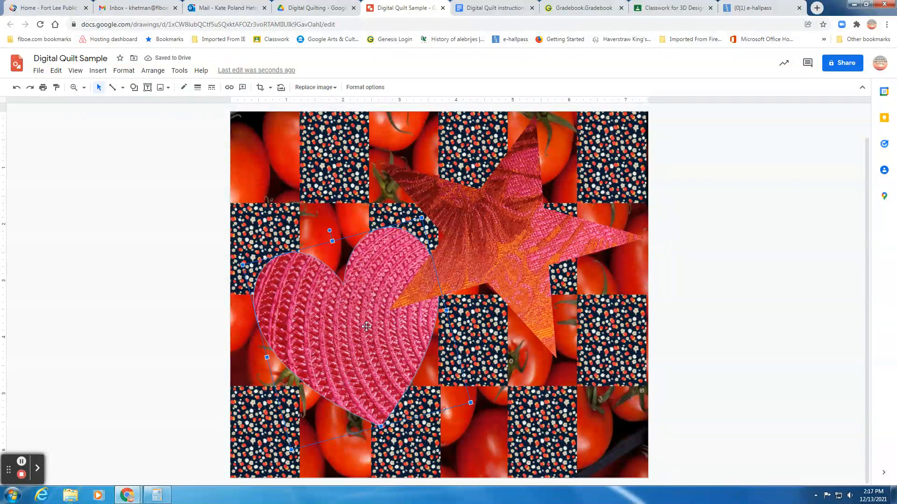
pyautogui.click(153, 71)
pyautogui.moveTo(161, 89)
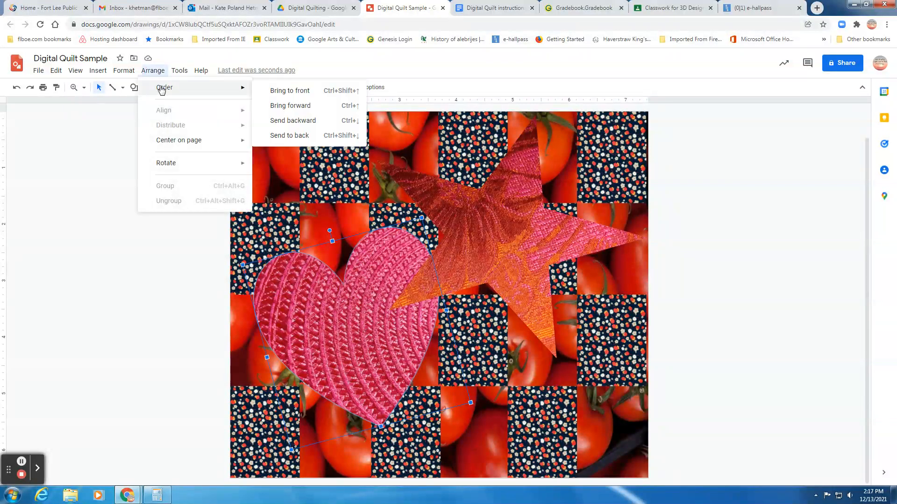
pyautogui.click(288, 107)
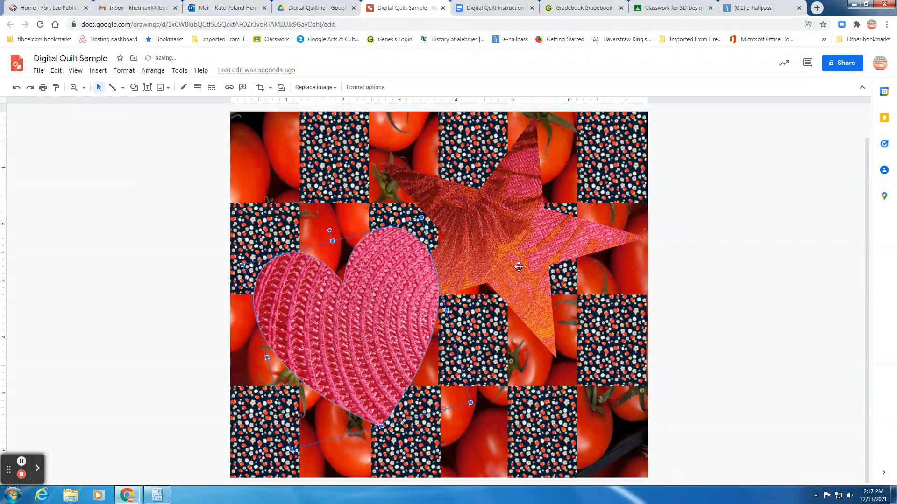
# Scale the flower star down to about 70 percent and place it just right of the pink heart.
pyautogui.click(506, 228)
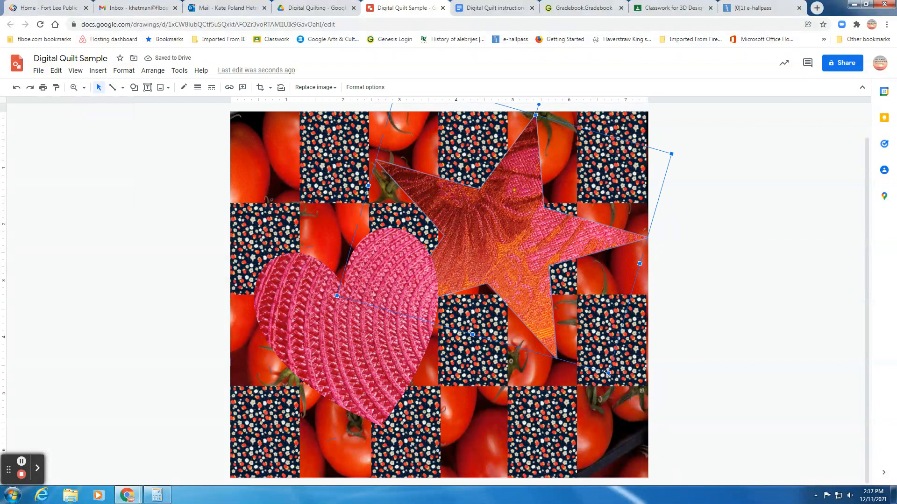
pyautogui.click(583, 360)
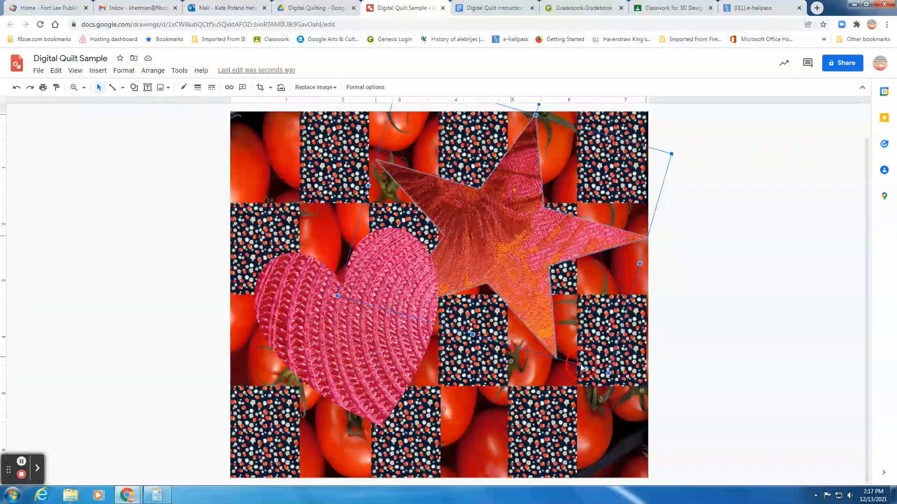
pyautogui.moveTo(581, 364); pyautogui.dragTo(549, 290)
pyautogui.moveTo(497, 185); pyautogui.dragTo(551, 240)
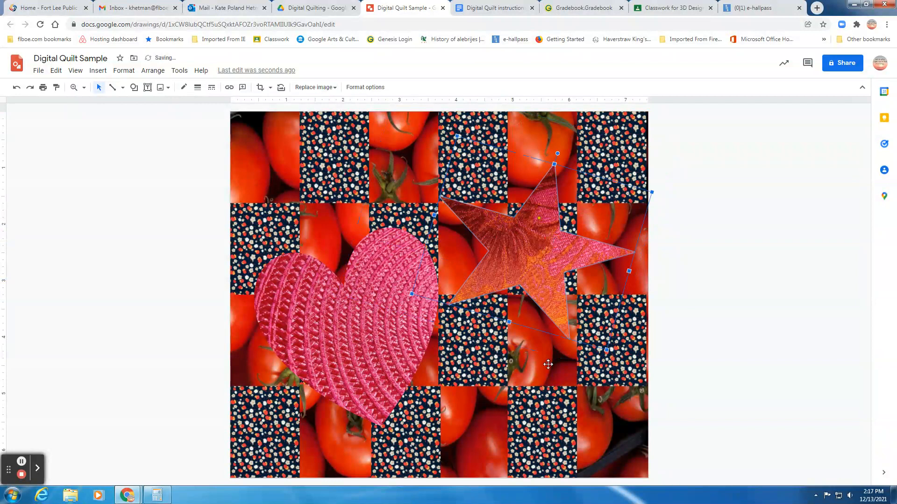
# Search the web images for "yellow pattern background" and insert the yellow and white lattice picture.
pyautogui.click(103, 74)
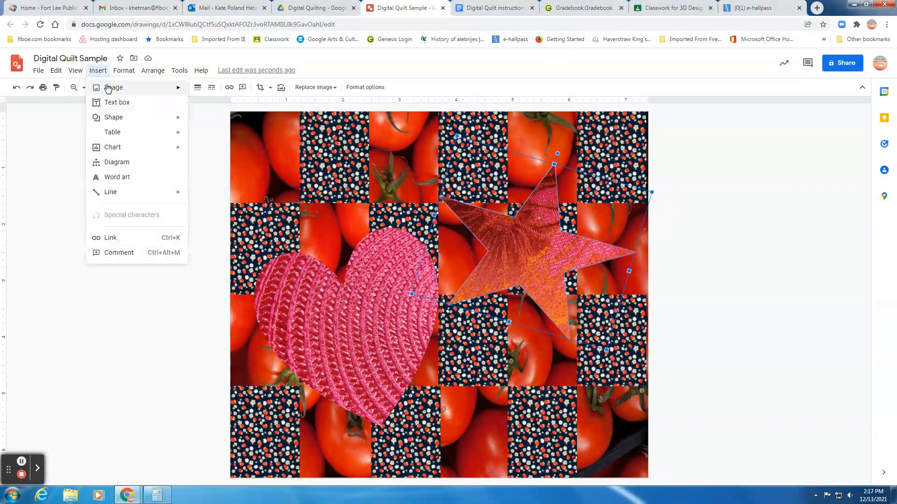
pyautogui.moveTo(117, 87)
pyautogui.click(239, 109)
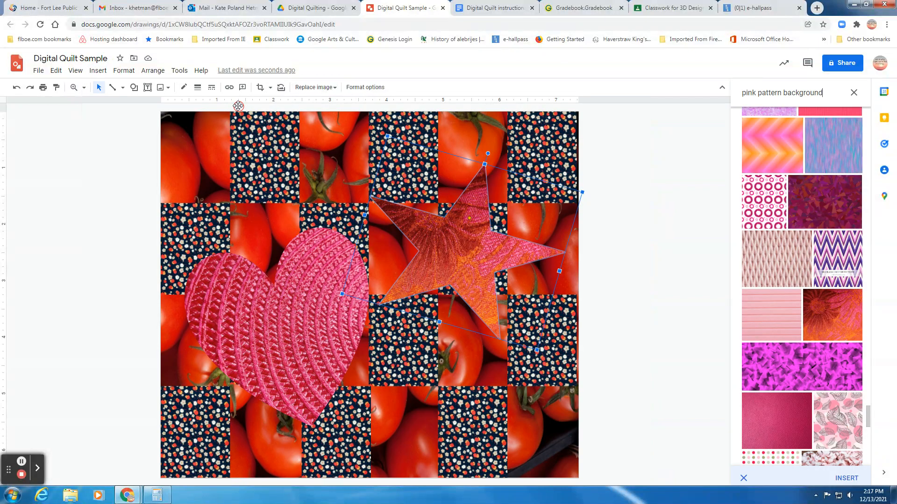
pyautogui.moveTo(756, 94); pyautogui.dragTo(721, 98)
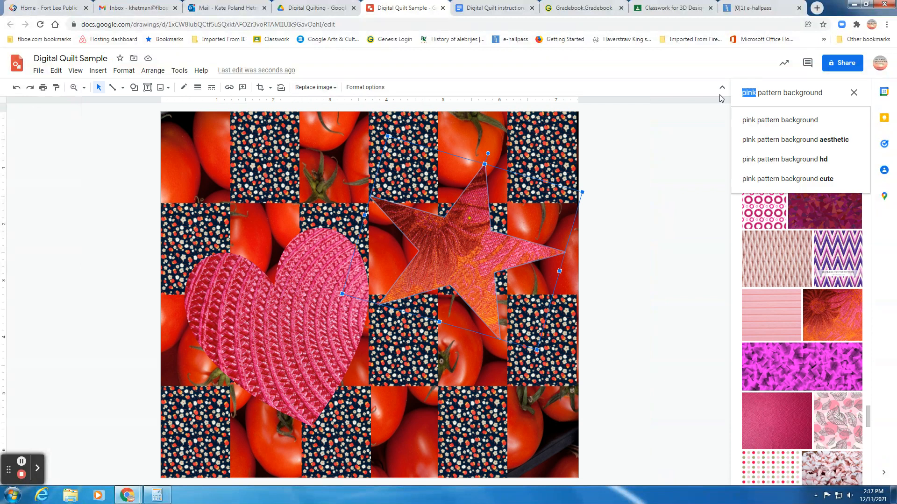
pyautogui.write('yellow')
pyautogui.press('Return')
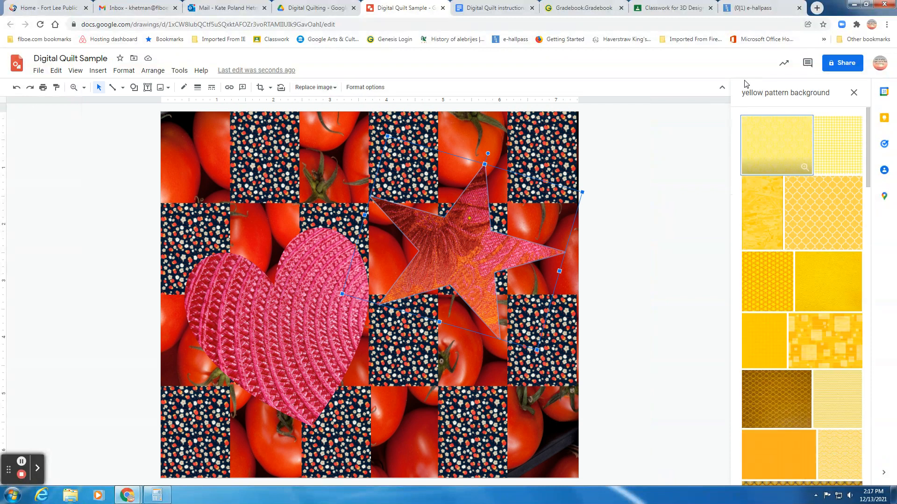
pyautogui.click(812, 226)
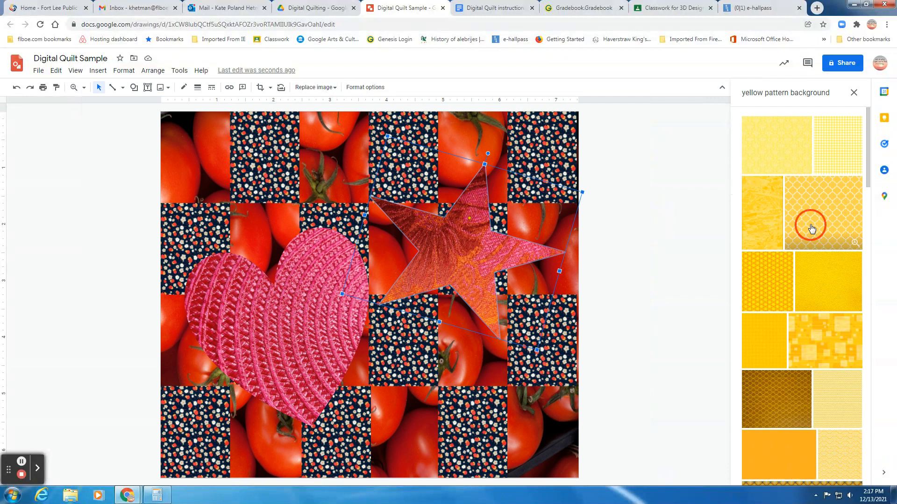
pyautogui.click(853, 476)
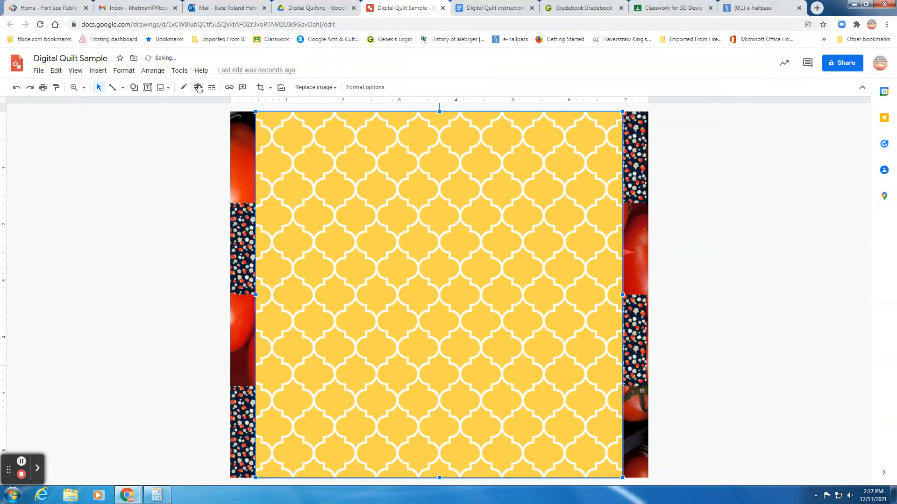
# Mask the yellow lattice picture into a seven-point star, scale it to about 80 percent, and move it over the flower star.
pyautogui.click(270, 87)
pyautogui.moveTo(281, 134)
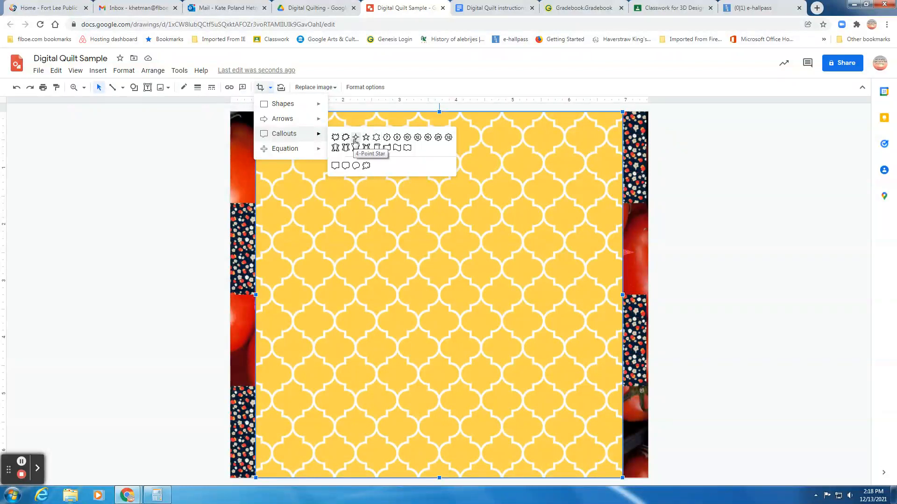
pyautogui.click(387, 138)
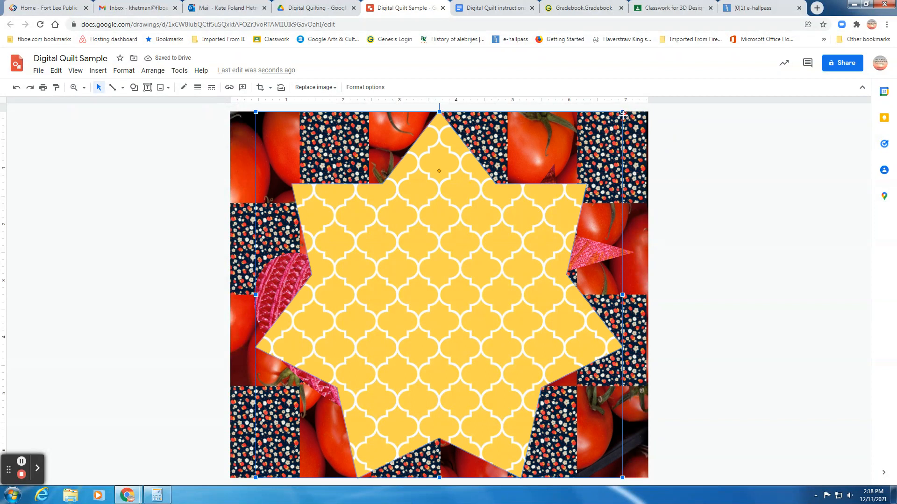
pyautogui.moveTo(623, 113); pyautogui.dragTo(547, 199)
pyautogui.moveTo(398, 309)
pyautogui.mouseDown()
pyautogui.moveTo(467, 266)
pyautogui.moveTo(503, 260)
pyautogui.moveTo(502, 234)
pyautogui.mouseUp()
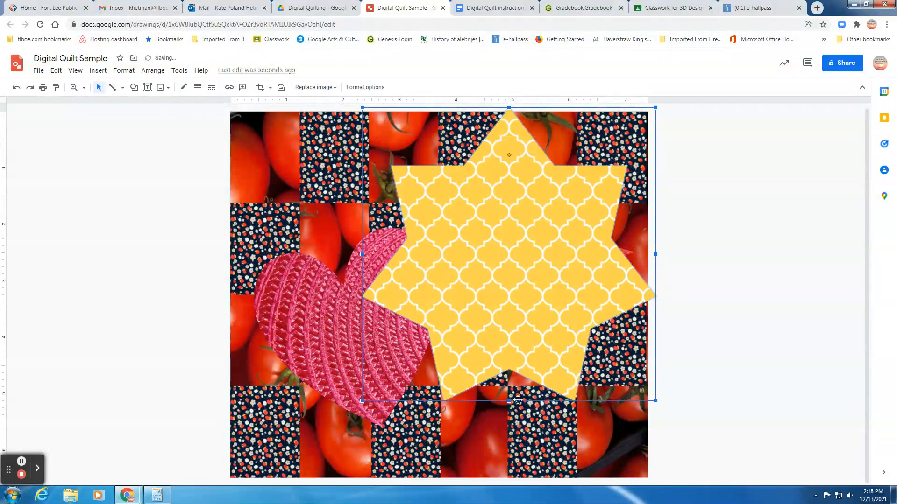
pyautogui.click(508, 315)
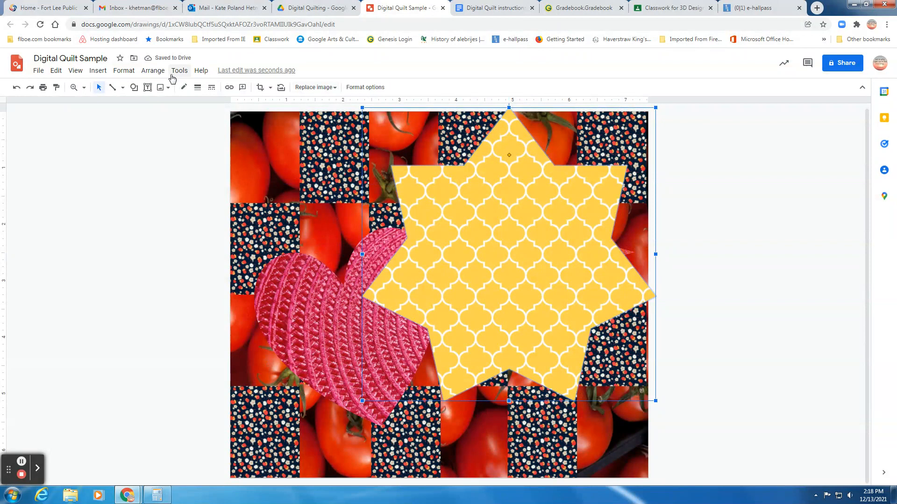
# Try sending the yellow star to the back of the drawing and undo that order change.
pyautogui.click(156, 70)
pyautogui.moveTo(180, 88)
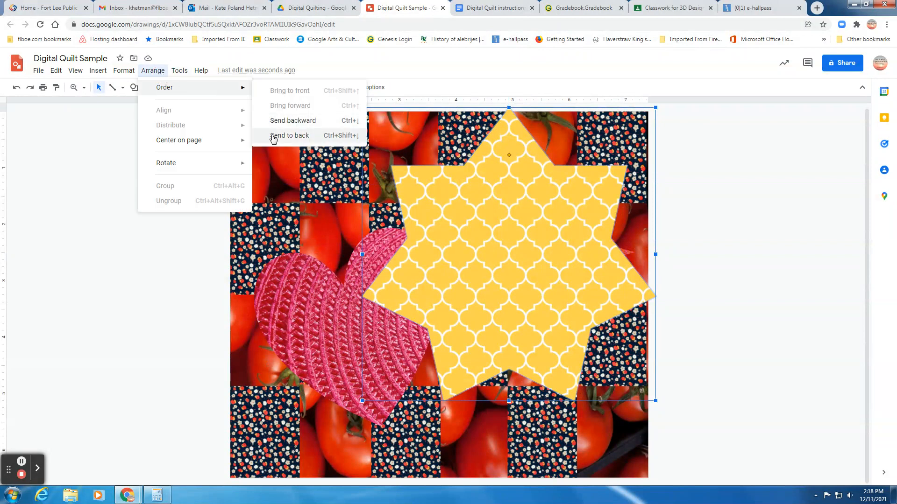
pyautogui.click(273, 137)
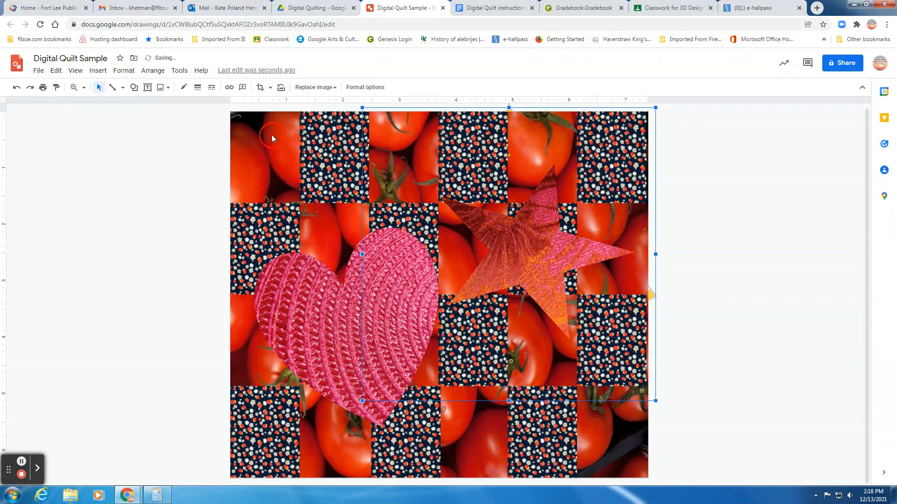
pyautogui.click(179, 71)
pyautogui.click(18, 89)
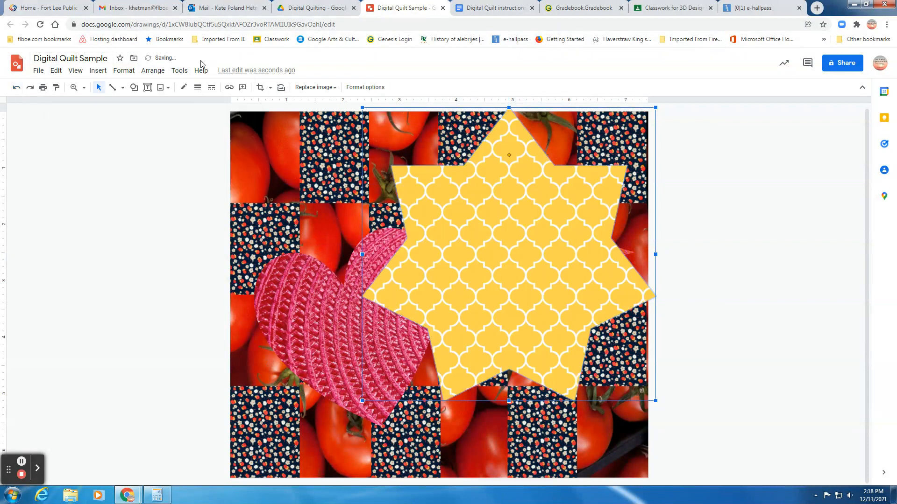
# Send the yellow star backward two levels, behind both the pink heart and the flower star.
pyautogui.click(179, 72)
pyautogui.moveTo(161, 73)
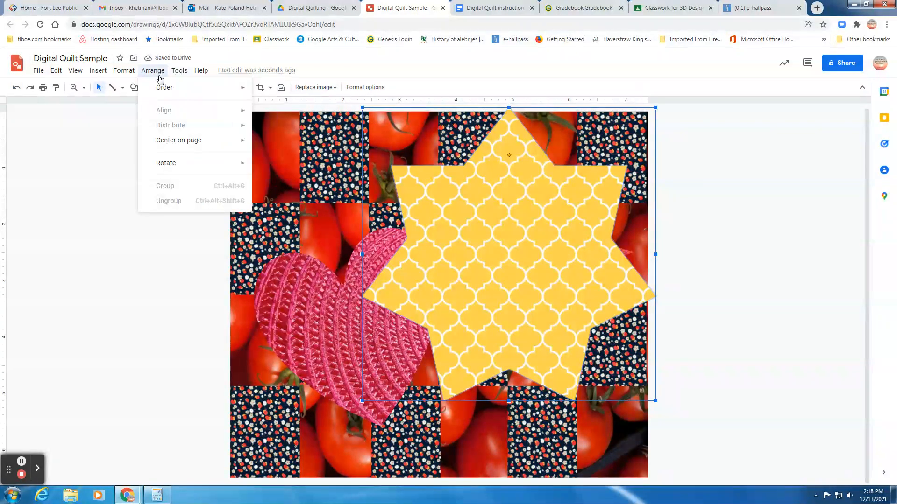
pyautogui.click(279, 124)
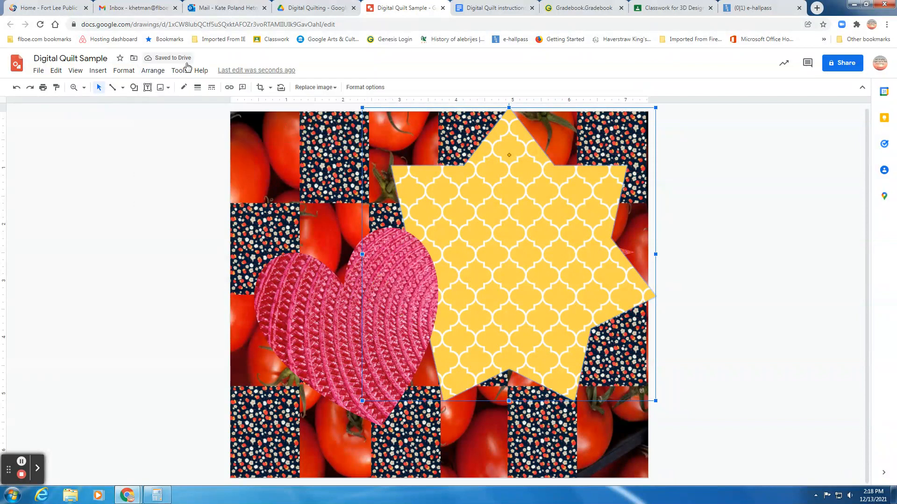
pyautogui.click(153, 70)
pyautogui.moveTo(244, 92)
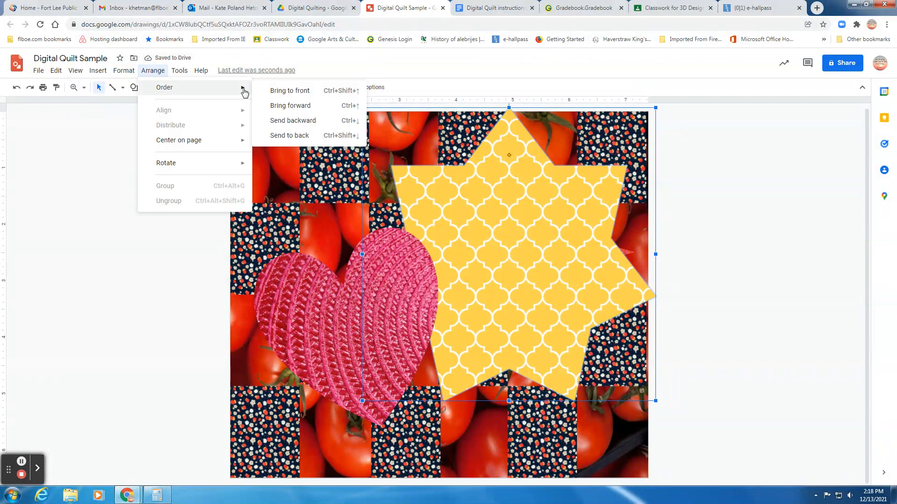
pyautogui.click(280, 121)
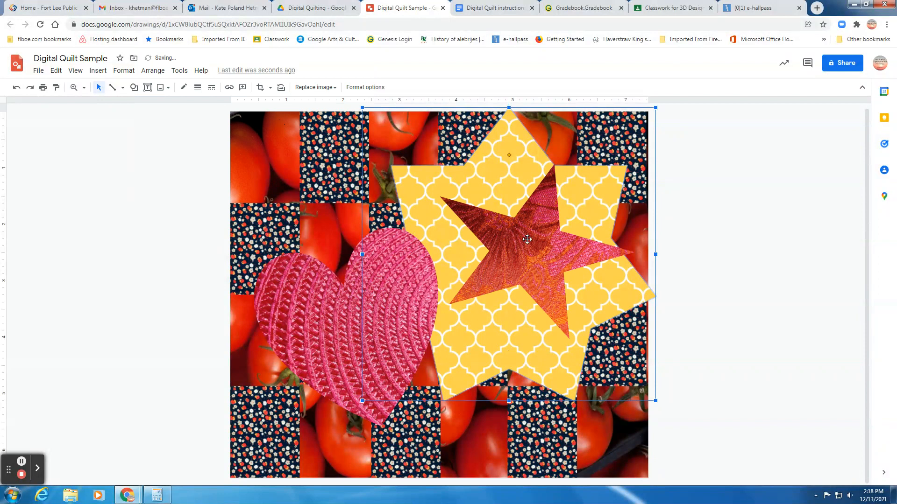
# Center the flower star on the yellow star and nudge the pink heart slightly down and left.
pyautogui.moveTo(527, 239); pyautogui.dragTo(504, 258)
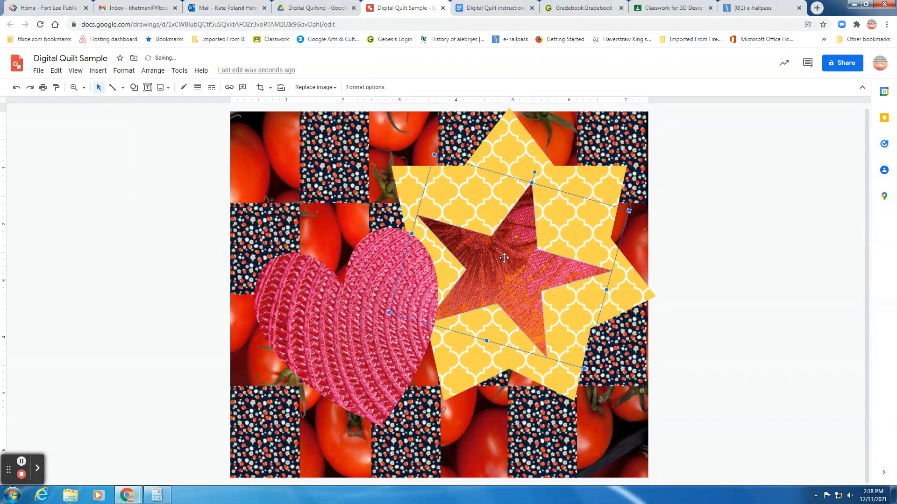
pyautogui.moveTo(352, 319); pyautogui.dragTo(342, 328)
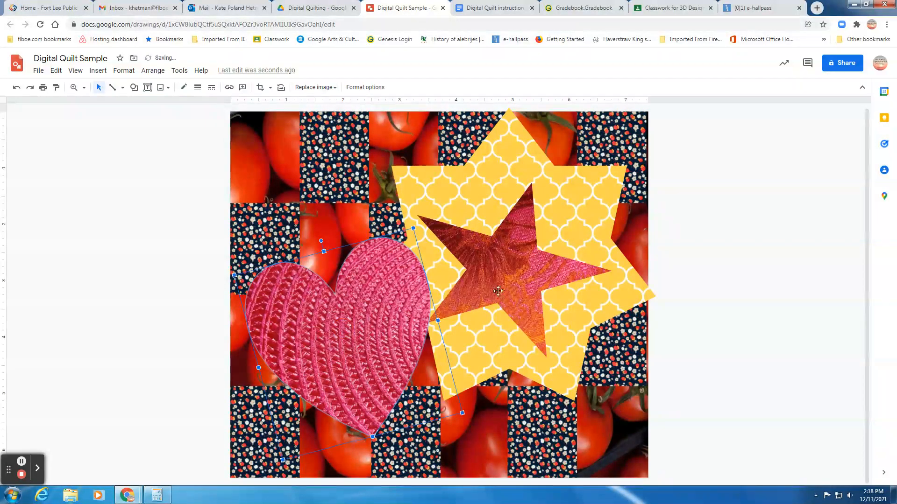
# Moderately lower the brightness of the tomato background picture so it darkens behind the shapes.
pyautogui.click(603, 451)
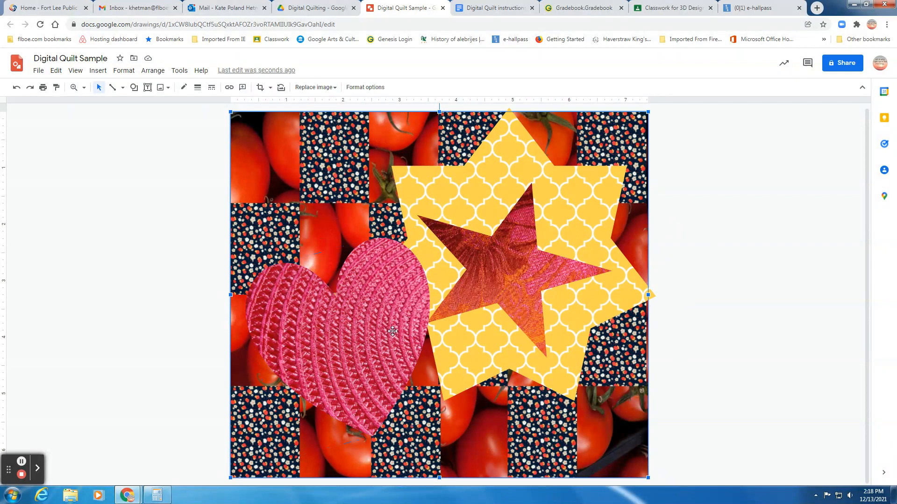
pyautogui.click(392, 332)
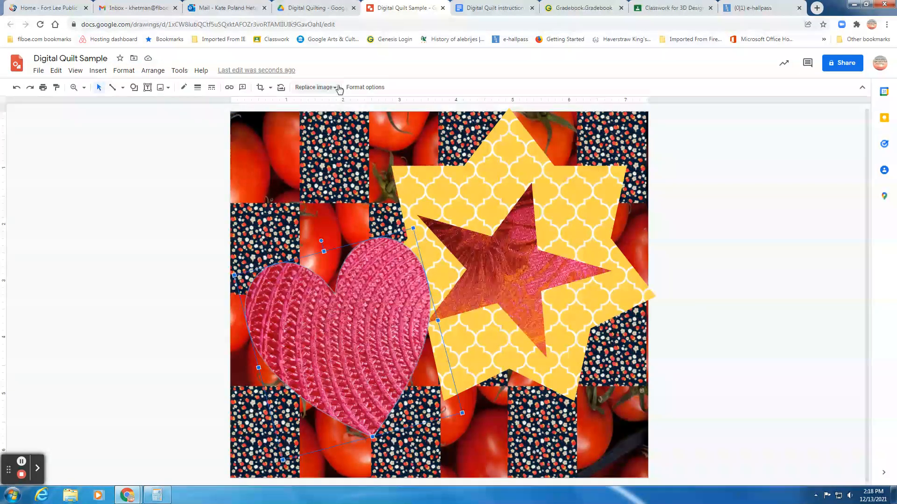
pyautogui.click(367, 90)
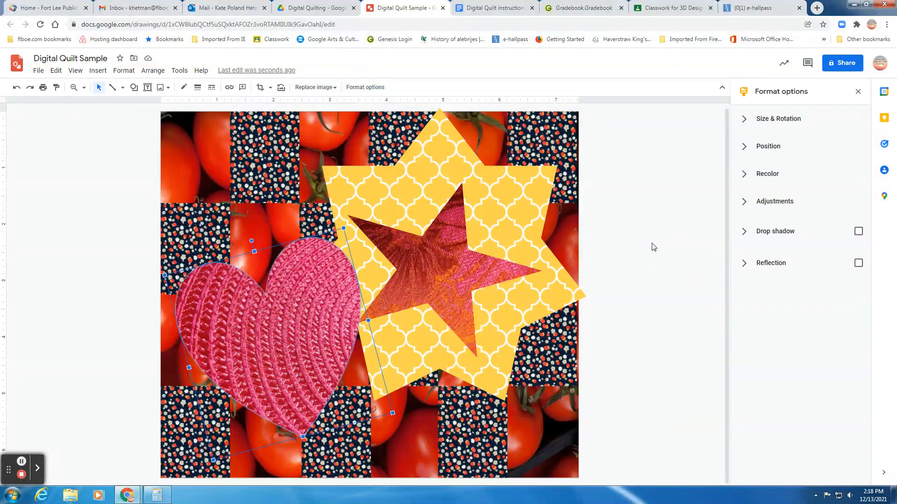
pyautogui.click(202, 148)
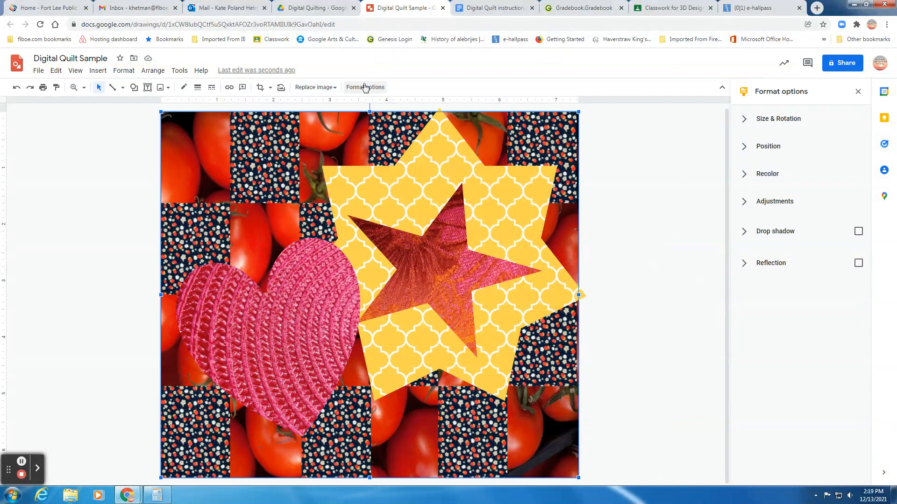
pyautogui.click(786, 202)
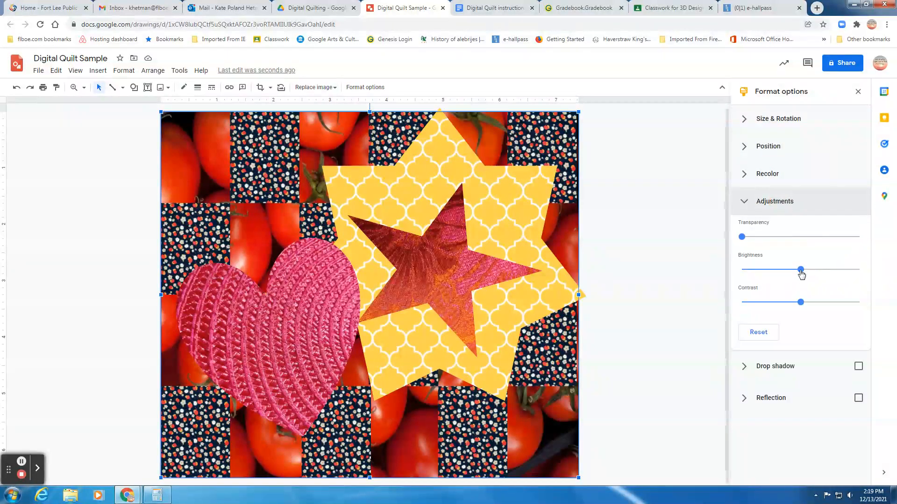
pyautogui.moveTo(801, 270)
pyautogui.mouseDown()
pyautogui.moveTo(769, 271)
pyautogui.moveTo(784, 271)
pyautogui.mouseUp()
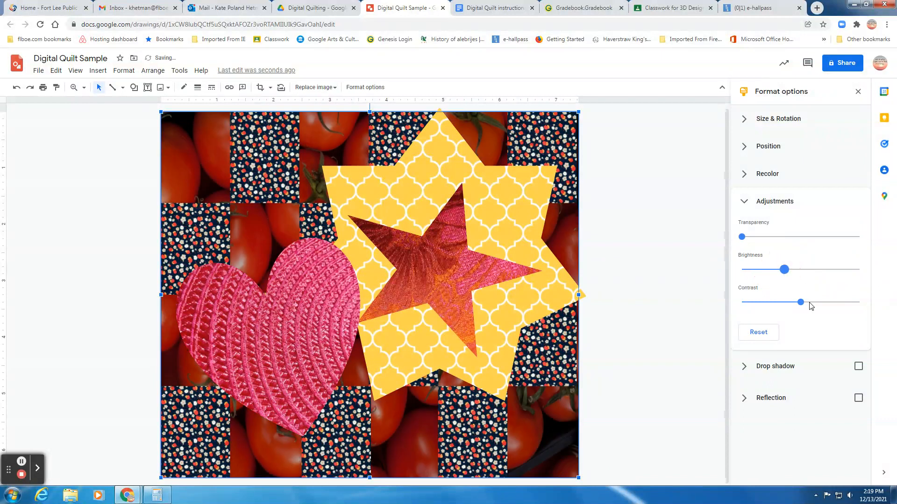
pyautogui.click(703, 328)
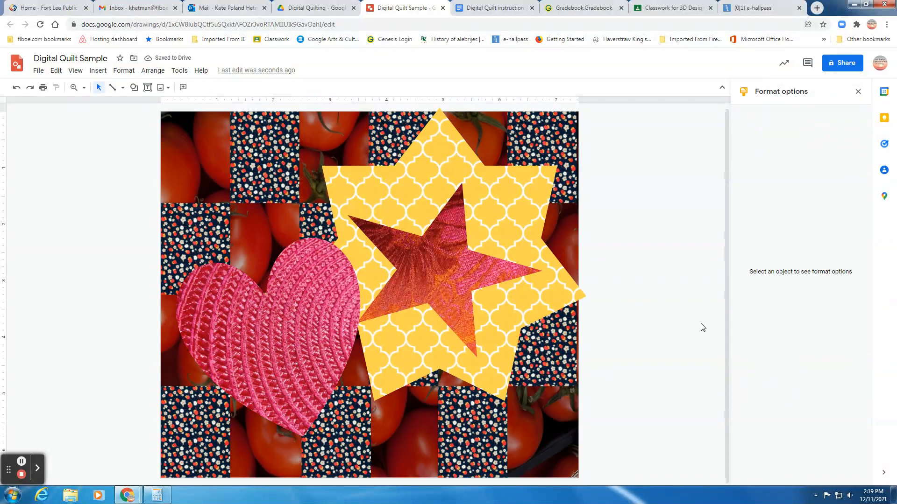
# Raise the pink heart's brightness moderately and lower its contrast slightly.
pyautogui.click(318, 304)
pyautogui.moveTo(801, 270); pyautogui.dragTo(817, 271)
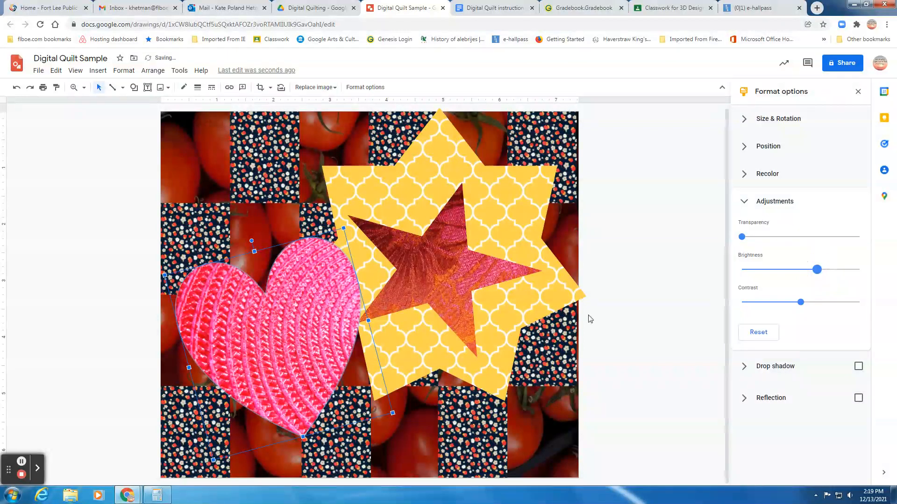
pyautogui.moveTo(802, 308); pyautogui.dragTo(789, 309)
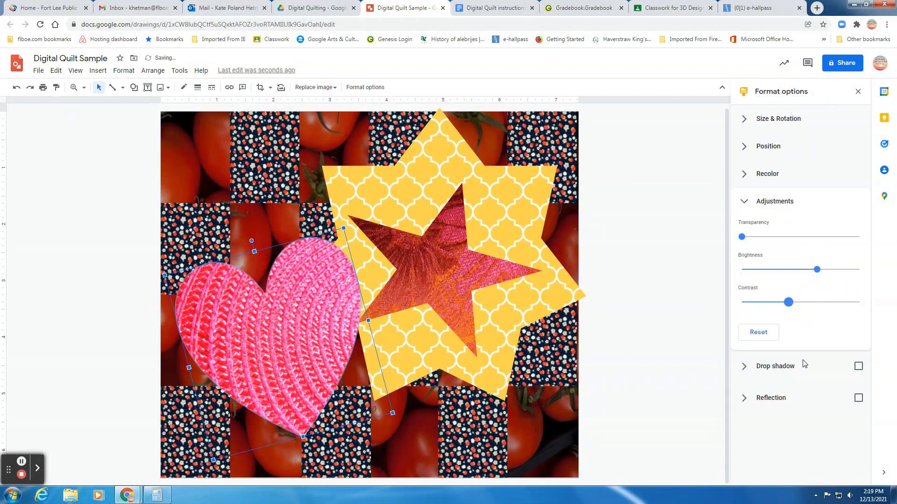
# Give the pink heart a dark red drop shadow angled toward its upper left, with distance and blur radius at about a third.
pyautogui.click(788, 370)
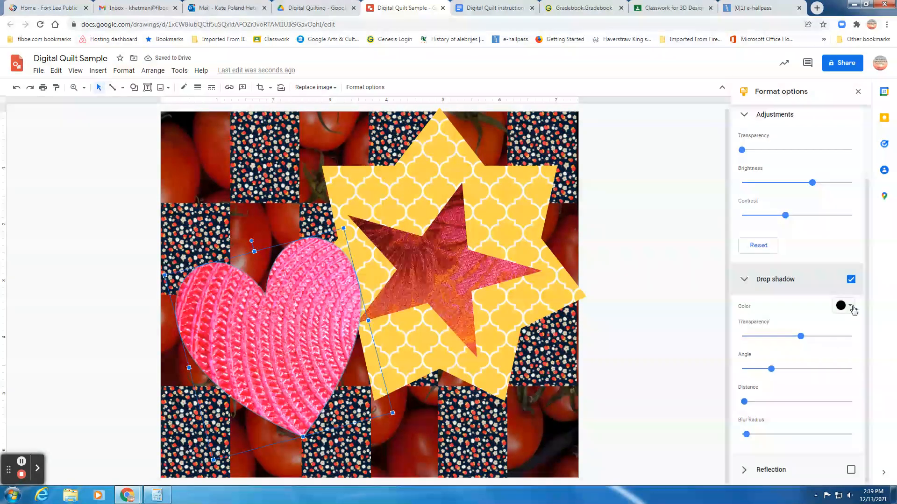
pyautogui.click(849, 307)
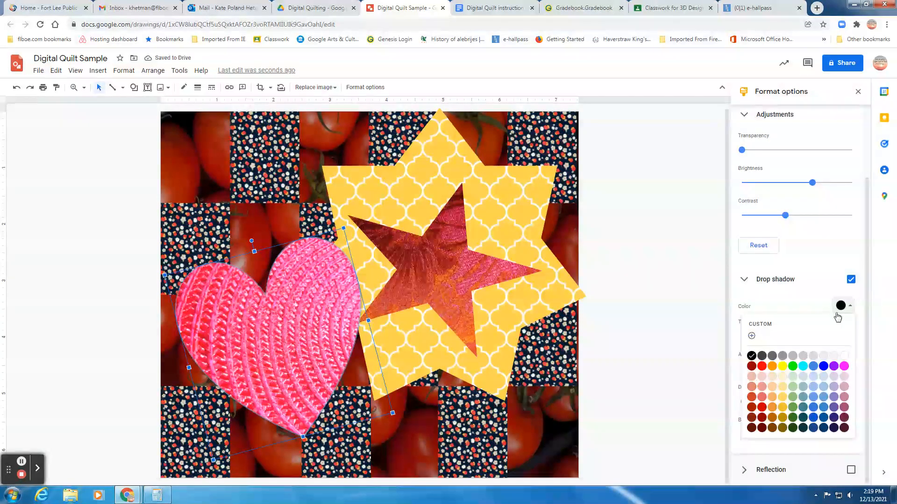
pyautogui.click(761, 428)
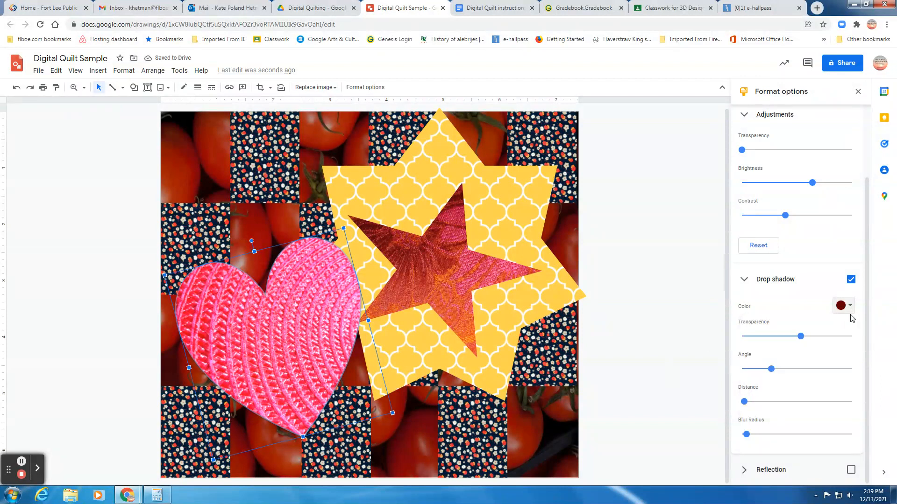
pyautogui.moveTo(772, 369); pyautogui.dragTo(806, 372)
pyautogui.moveTo(745, 404); pyautogui.dragTo(780, 402)
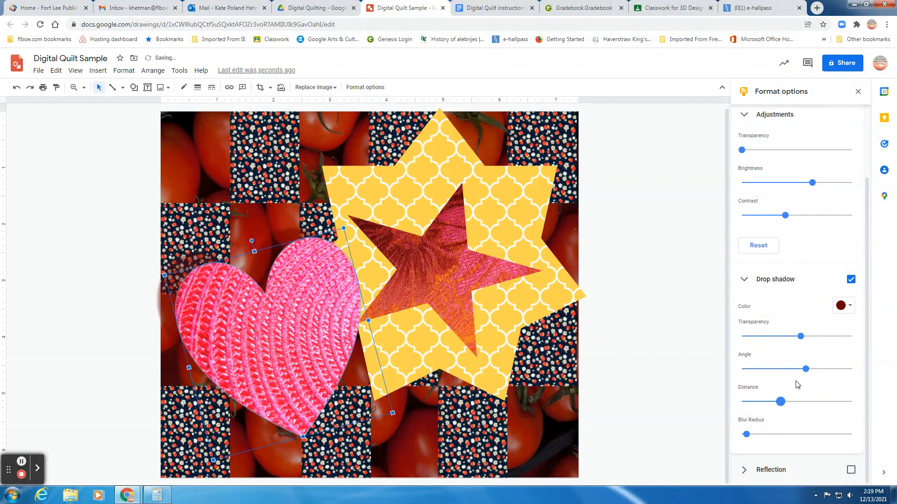
pyautogui.moveTo(747, 434); pyautogui.dragTo(778, 434)
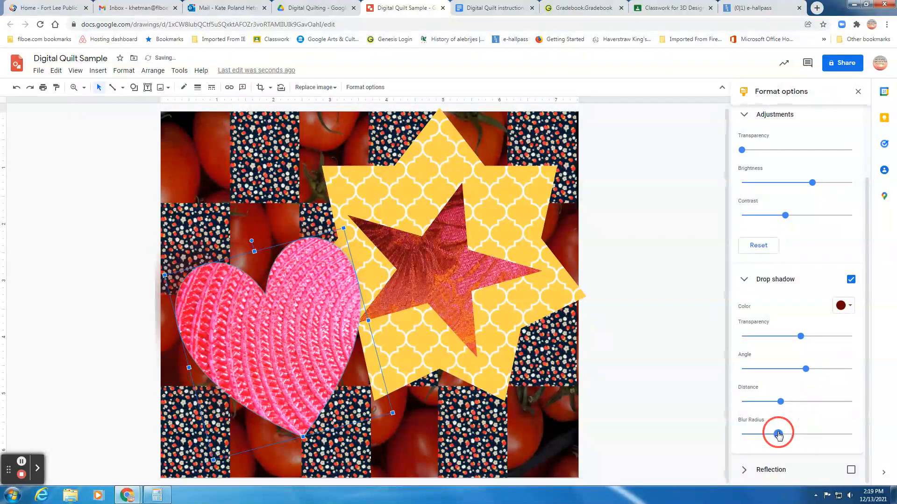
# Give the flower star a nearly opaque dark yellow drop shadow angled to its upper left, with a small distance and slight blur.
pyautogui.click(420, 340)
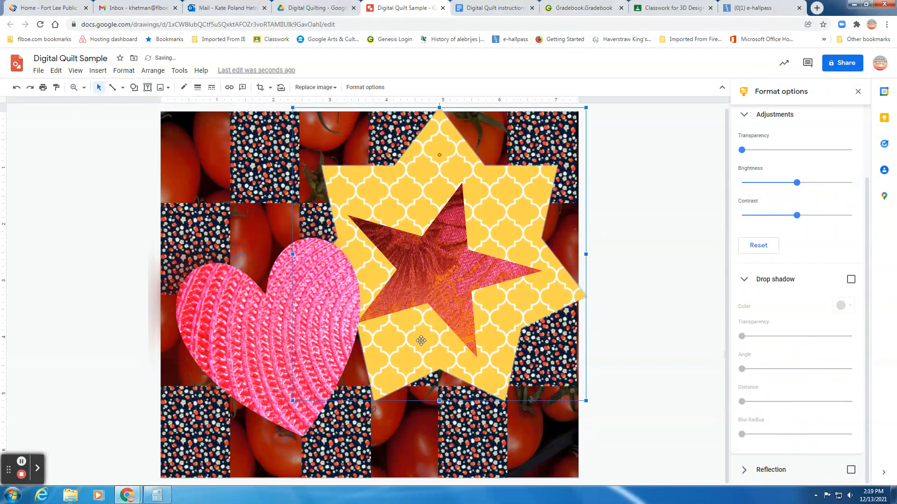
pyautogui.click(428, 297)
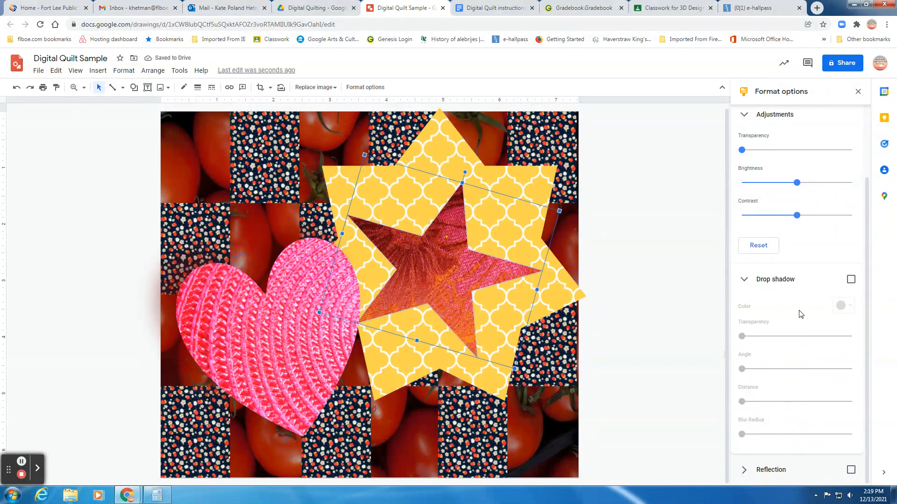
pyautogui.click(850, 280)
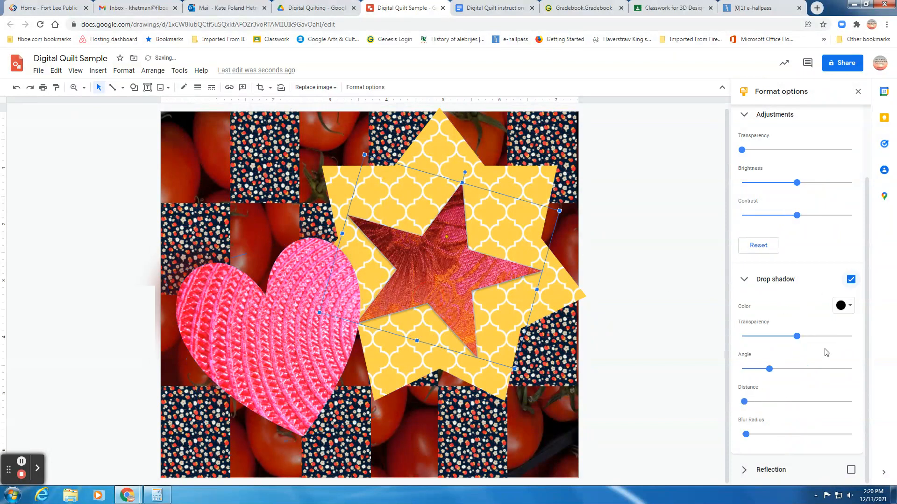
pyautogui.click(846, 307)
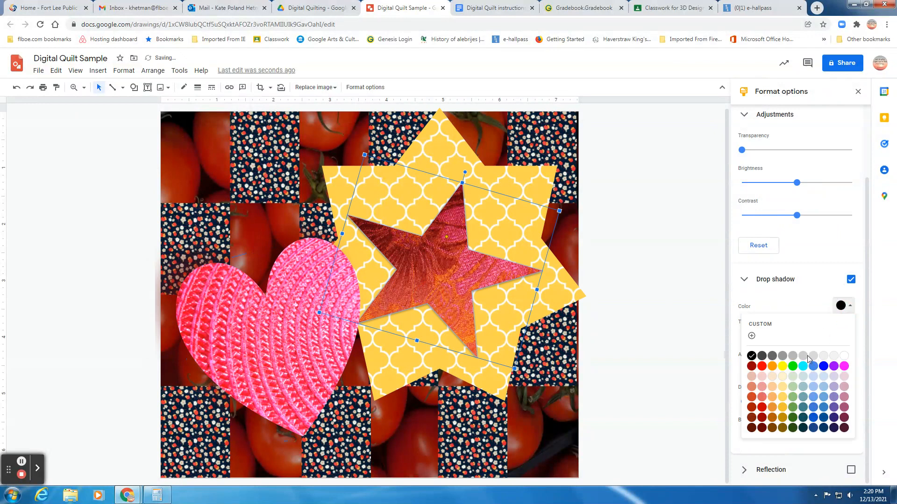
pyautogui.click(782, 418)
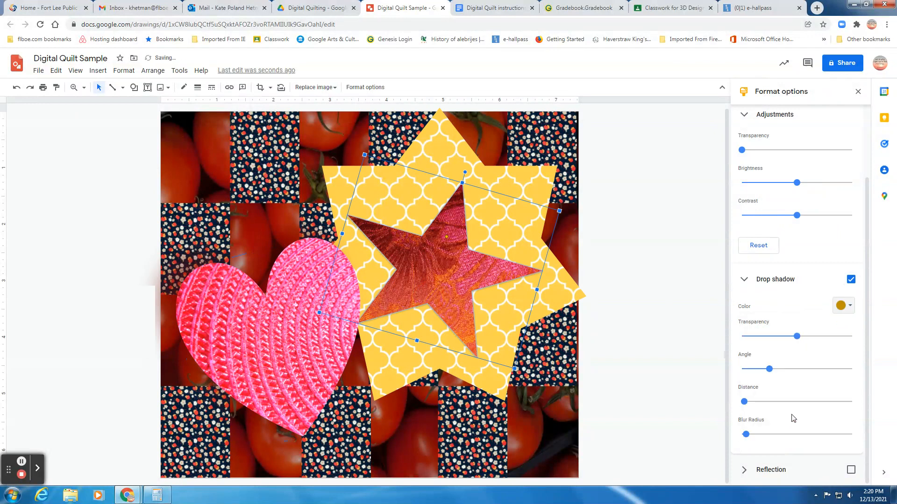
pyautogui.moveTo(770, 368); pyautogui.dragTo(808, 369)
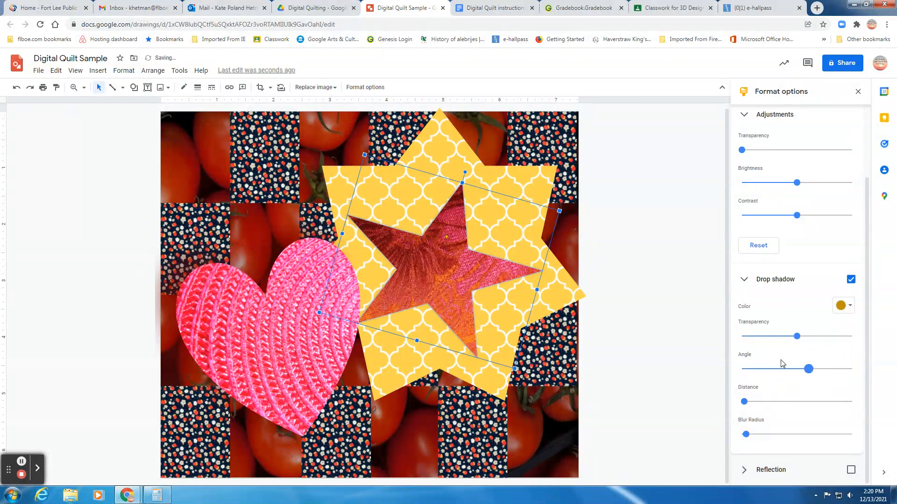
pyautogui.moveTo(797, 336); pyautogui.dragTo(748, 337)
pyautogui.moveTo(744, 402)
pyautogui.mouseDown()
pyautogui.moveTo(777, 402)
pyautogui.moveTo(747, 403)
pyautogui.moveTo(757, 403)
pyautogui.mouseUp()
pyautogui.moveTo(746, 435)
pyautogui.mouseDown()
pyautogui.moveTo(784, 428)
pyautogui.moveTo(753, 433)
pyautogui.mouseUp()
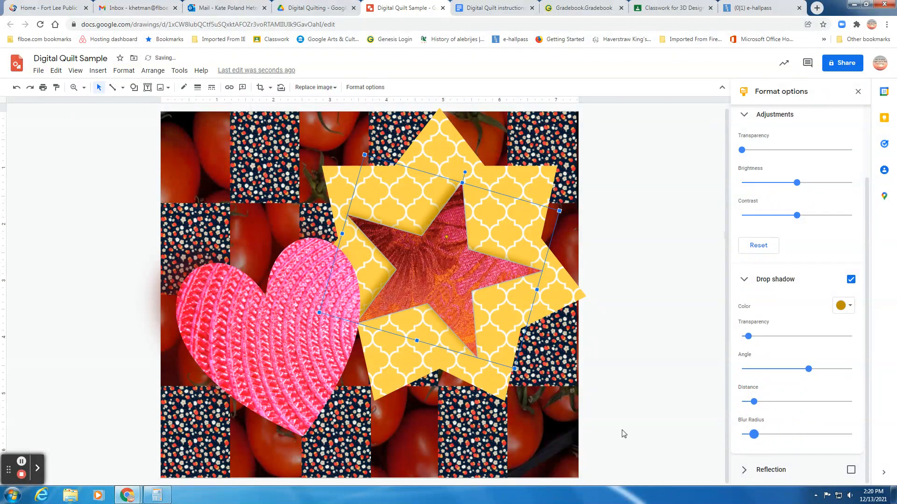
# Give the yellow star a black drop shadow with distance and blur radius at about a quarter, and close the format options.
pyautogui.click(508, 204)
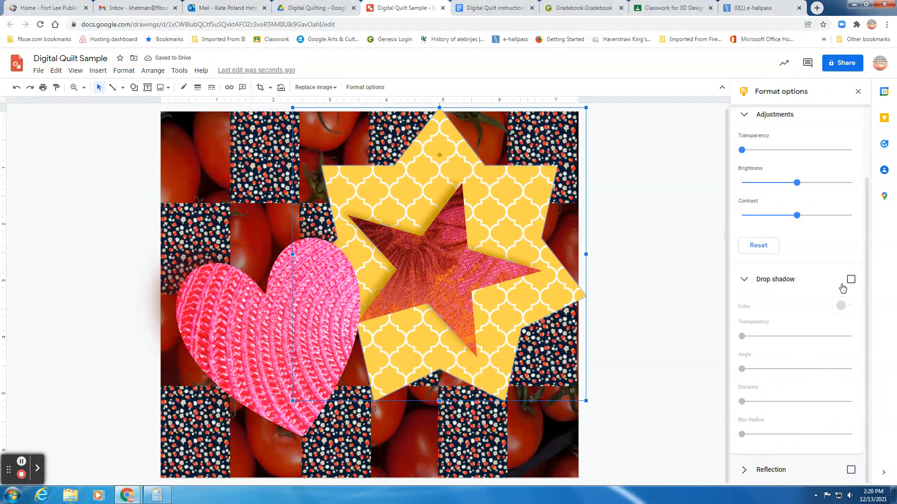
pyautogui.click(850, 279)
pyautogui.click(844, 306)
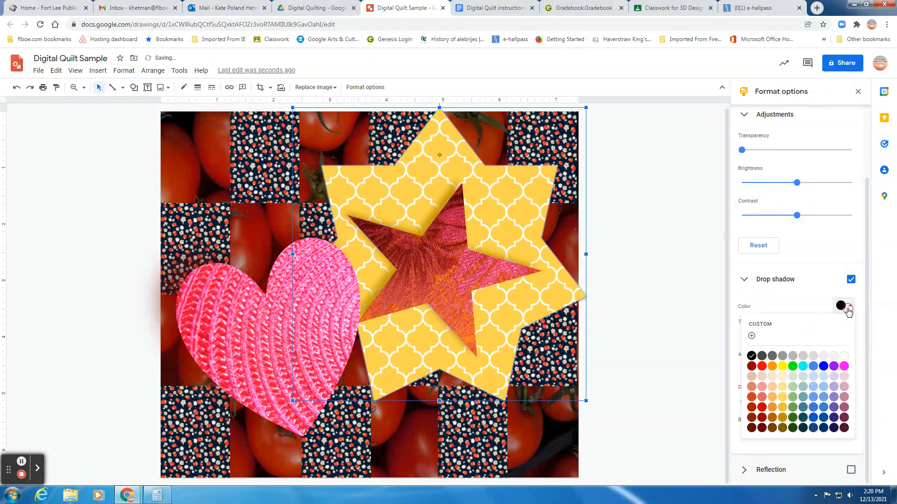
pyautogui.click(762, 417)
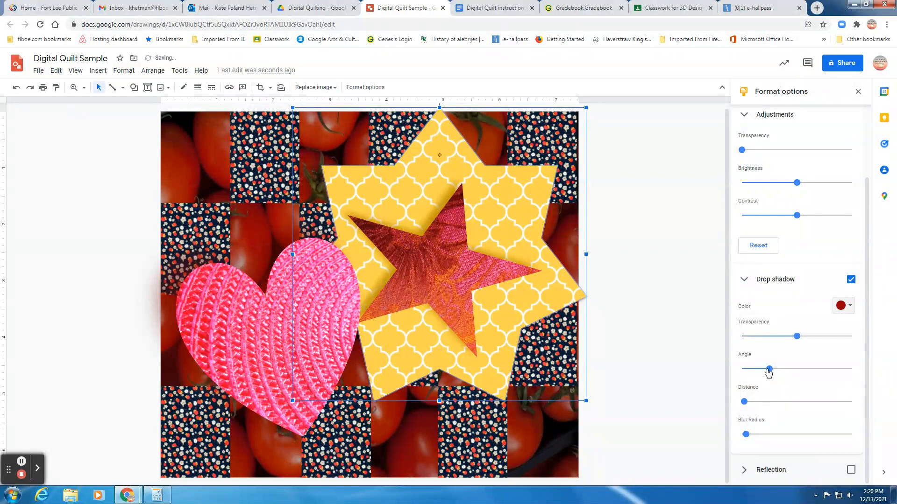
pyautogui.moveTo(745, 402); pyautogui.dragTo(771, 403)
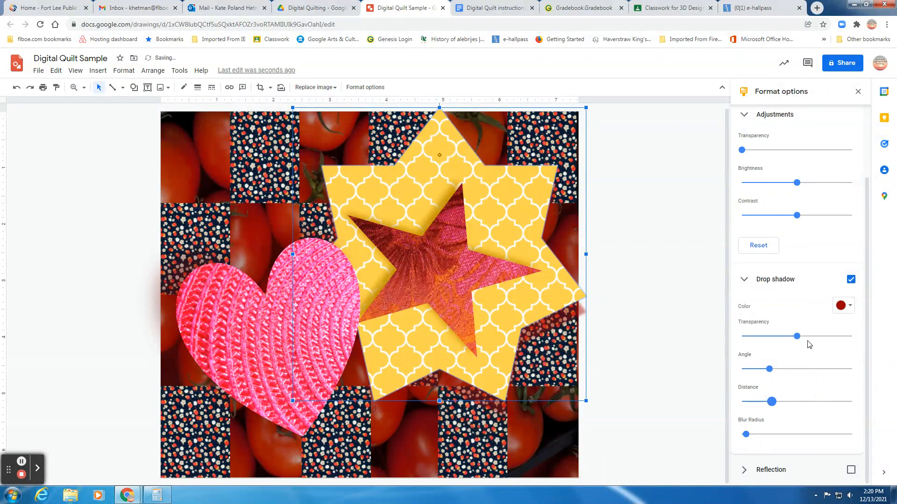
pyautogui.click(843, 306)
pyautogui.click(749, 357)
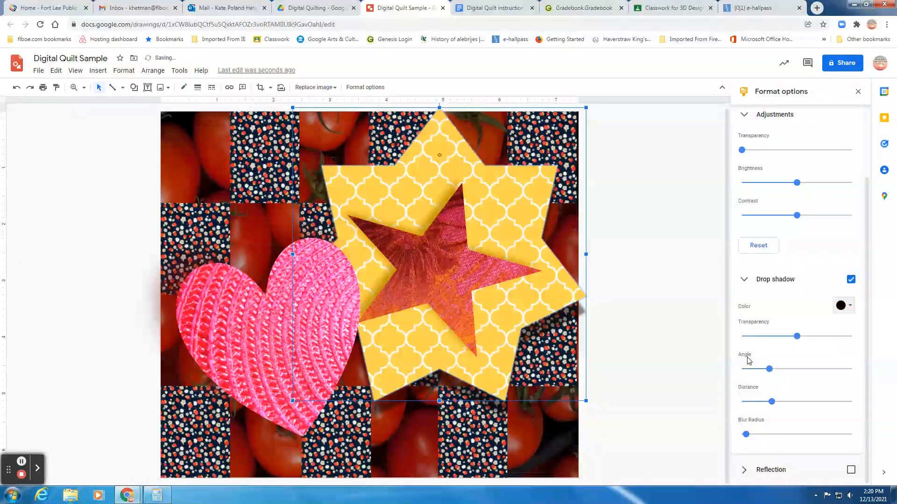
pyautogui.moveTo(746, 436); pyautogui.dragTo(766, 435)
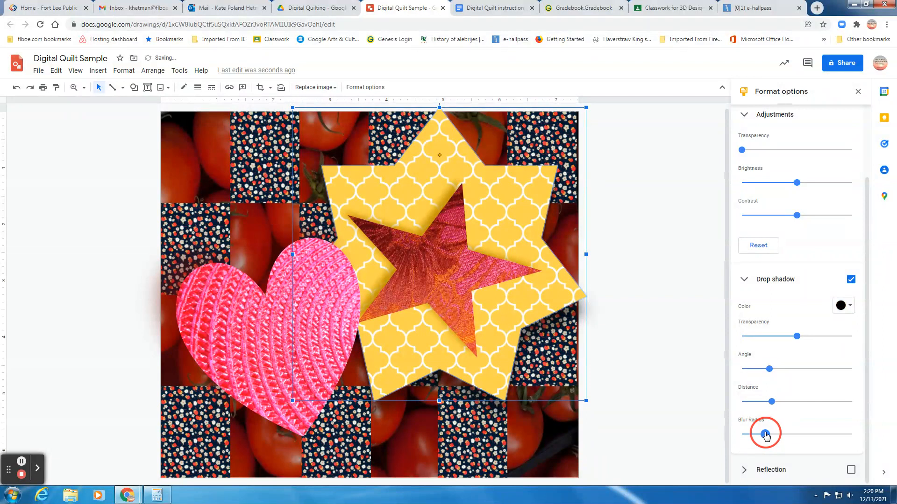
pyautogui.click(657, 426)
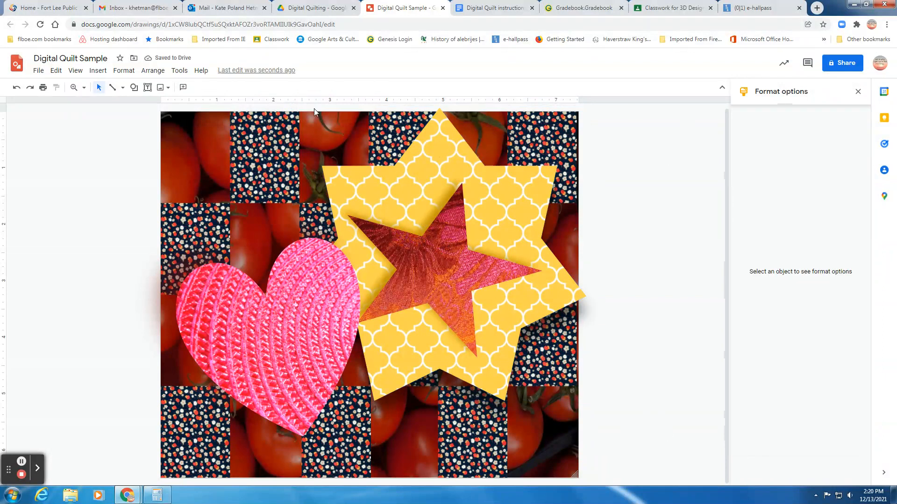
pyautogui.click(858, 92)
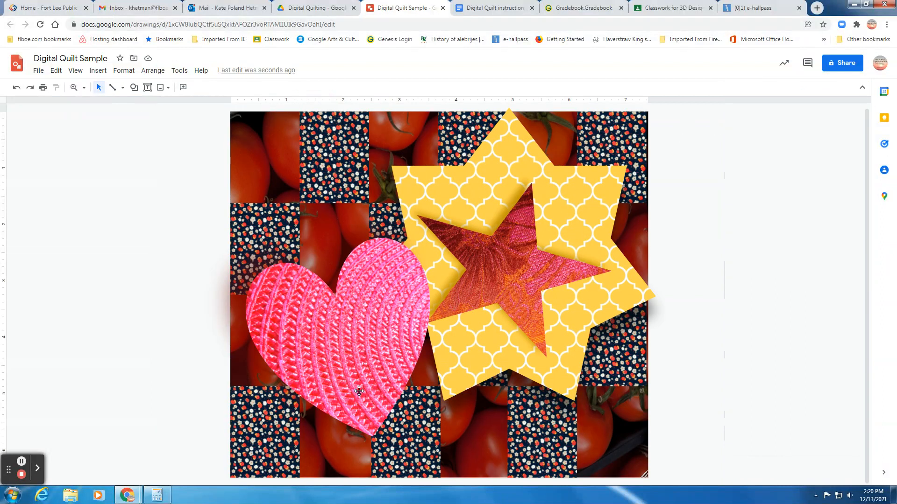
# Outline the pink heart with a pale yellow, 3px dashed border.
pyautogui.click(301, 333)
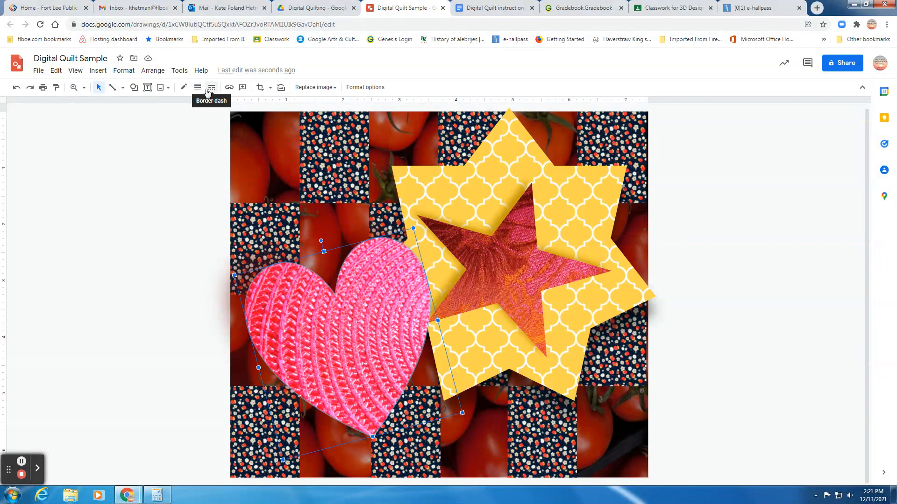
pyautogui.click(184, 87)
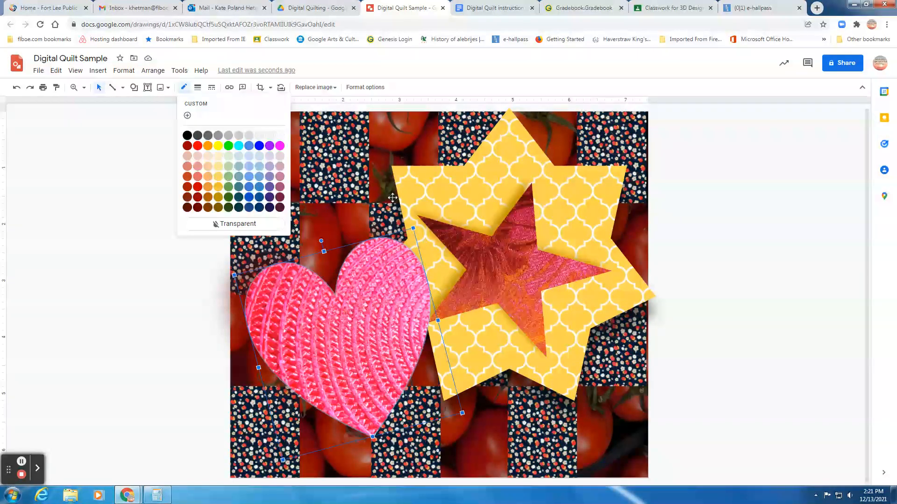
pyautogui.click(219, 157)
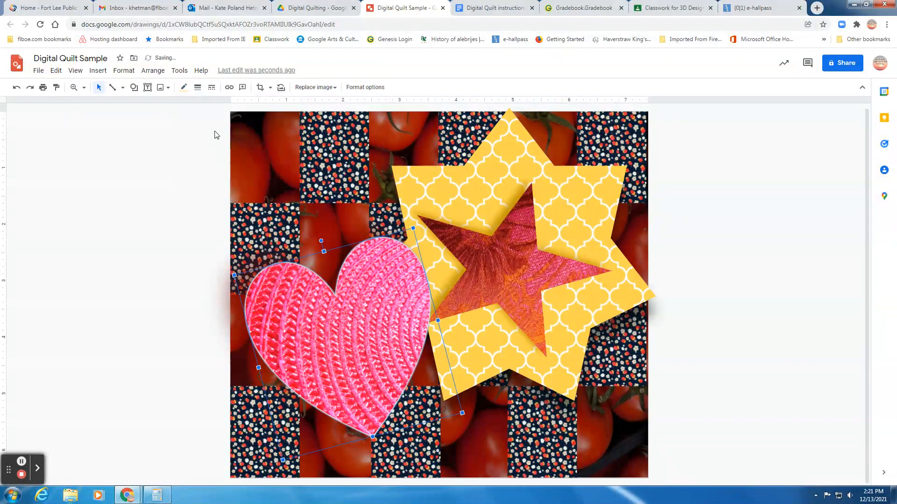
pyautogui.click(197, 86)
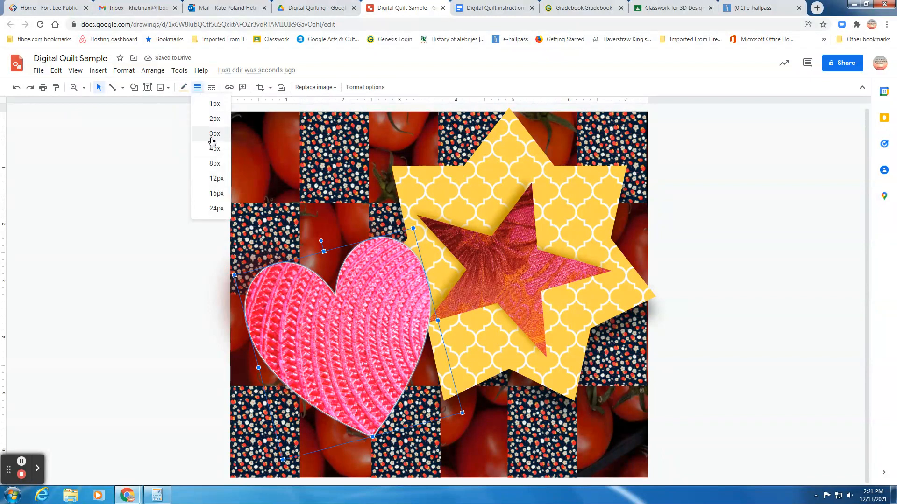
pyautogui.click(213, 134)
pyautogui.click(212, 88)
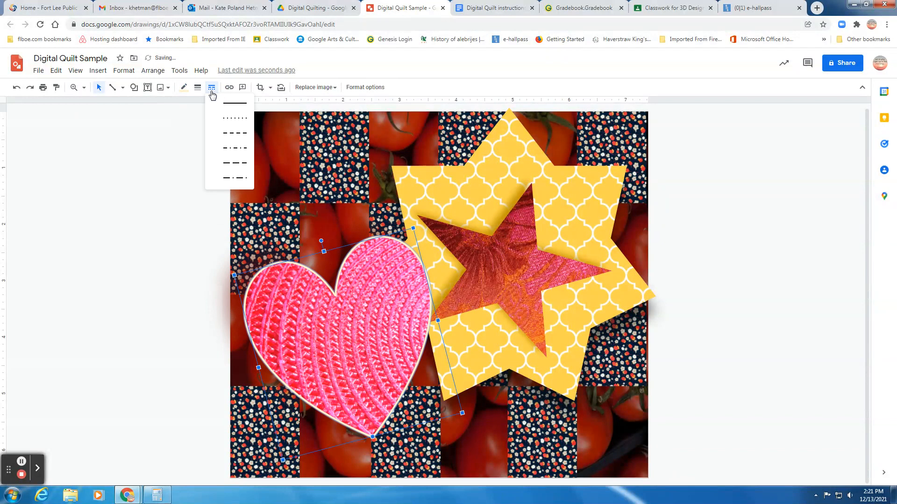
pyautogui.click(227, 138)
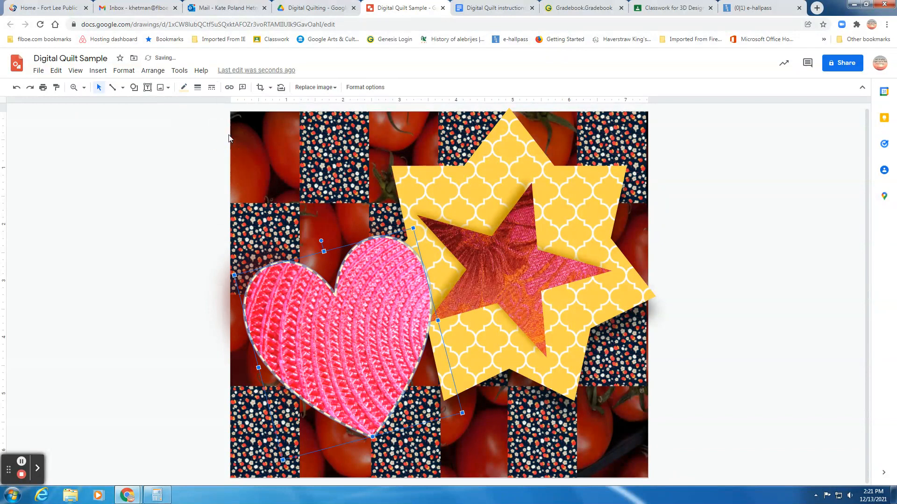
# Outline the large yellow star with a light red 3, 2px, dash-dot border.
pyautogui.click(280, 164)
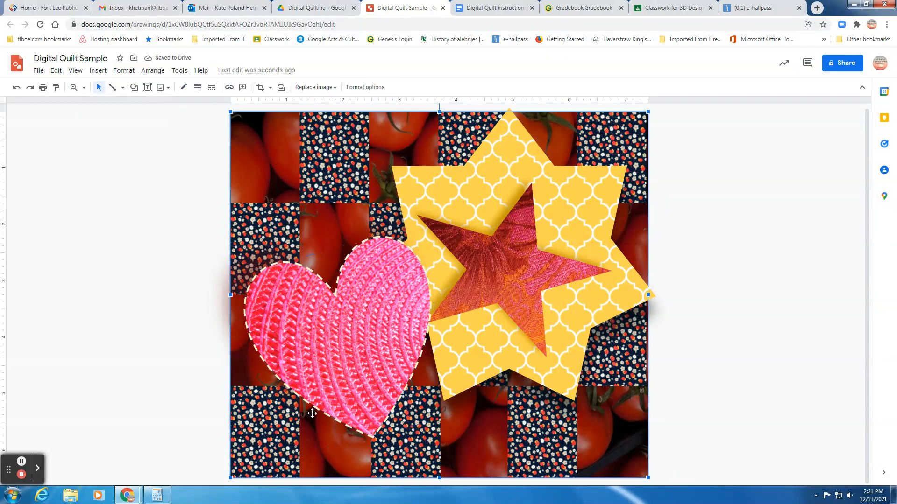
pyautogui.click(450, 207)
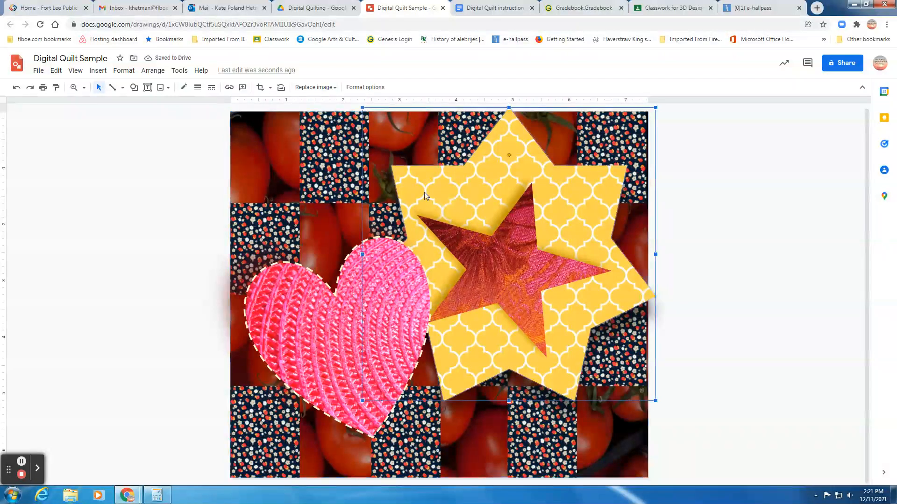
pyautogui.click(184, 88)
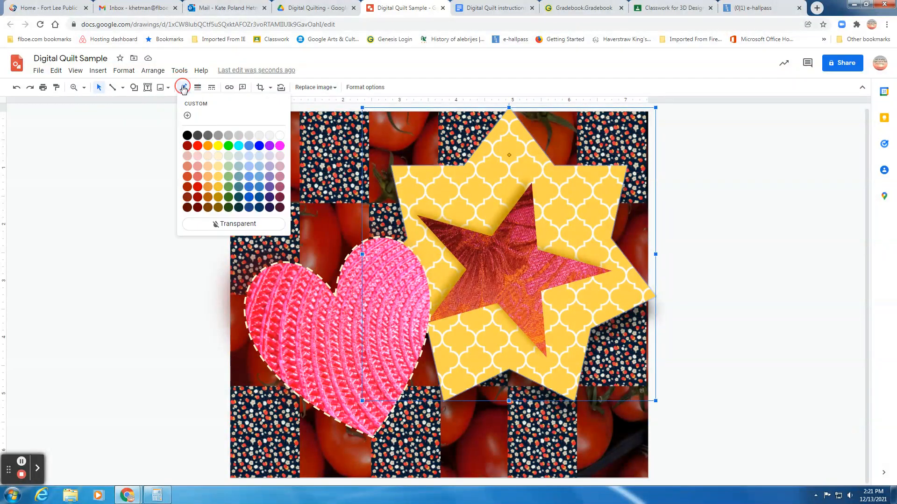
pyautogui.click(196, 158)
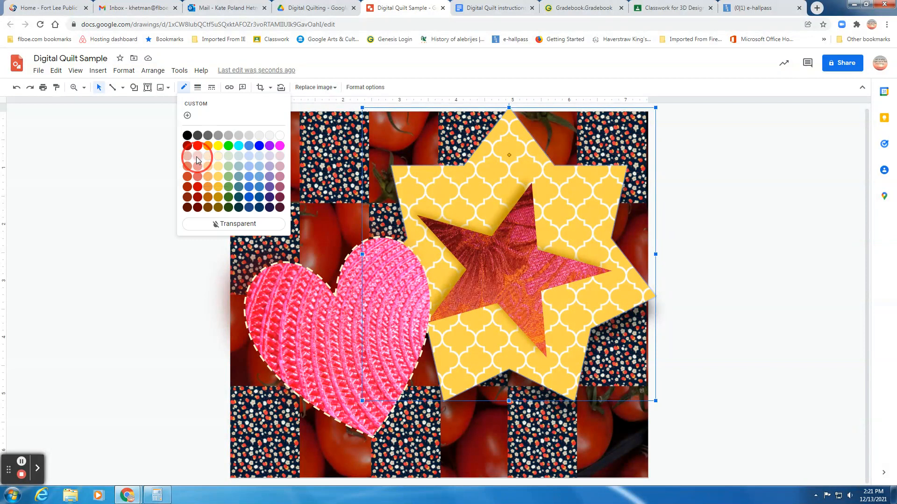
pyautogui.click(197, 87)
pyautogui.click(213, 124)
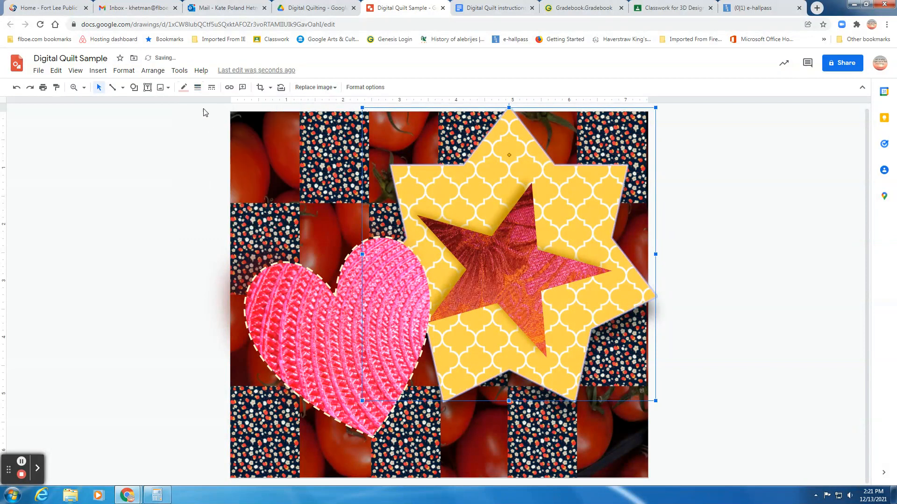
pyautogui.click(212, 87)
pyautogui.click(236, 152)
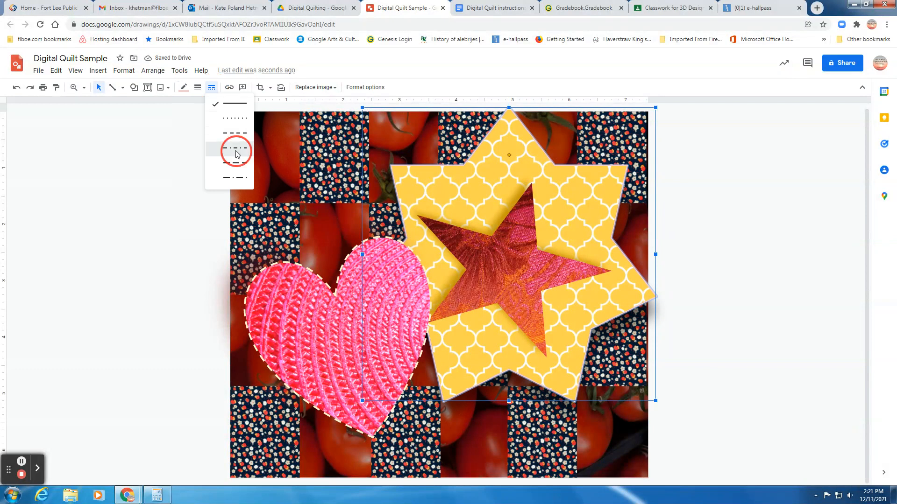
pyautogui.click(319, 218)
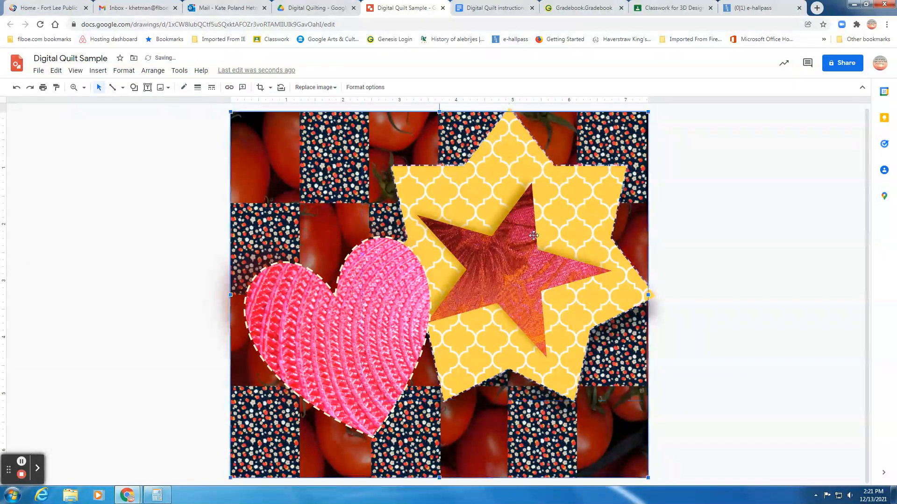
# Outline the inner flower star with a light red 1, 4px, dashed border.
pyautogui.click(500, 286)
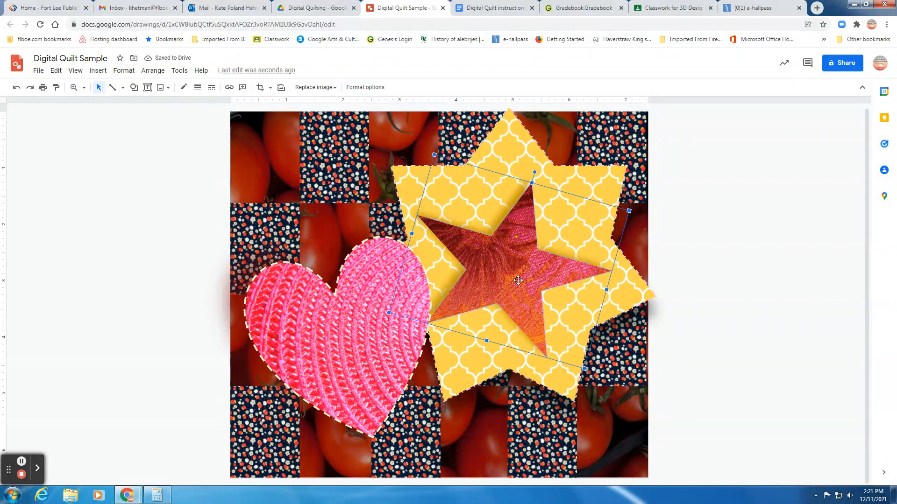
pyautogui.click(183, 87)
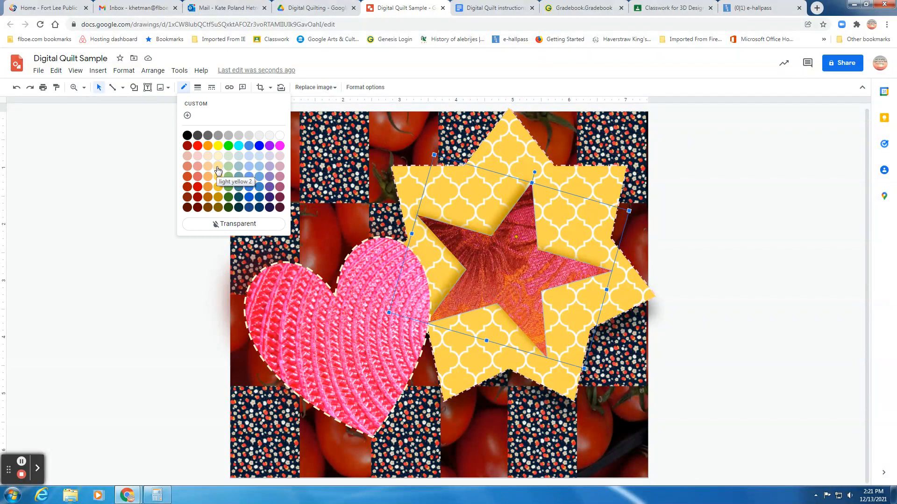
pyautogui.click(198, 176)
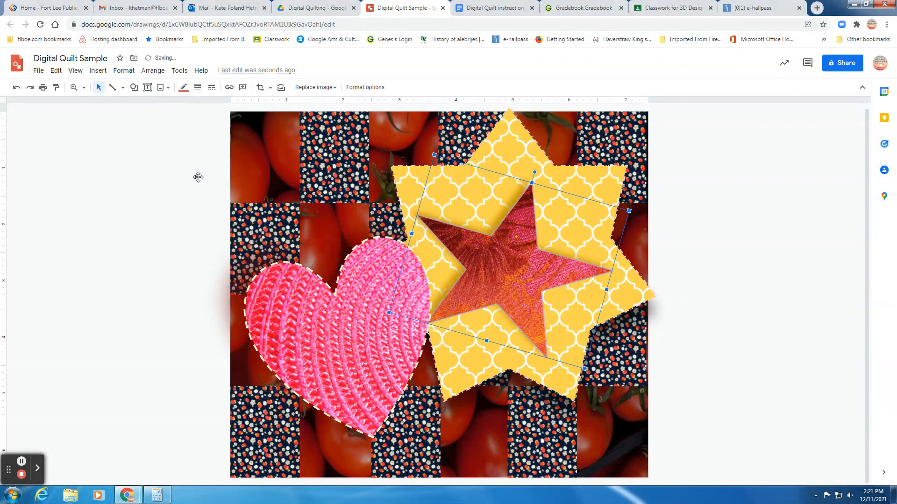
pyautogui.click(198, 88)
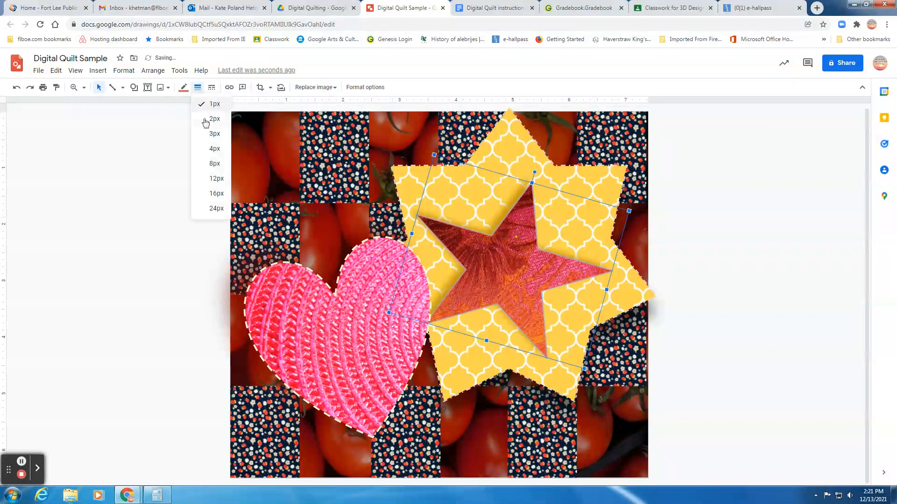
pyautogui.click(210, 152)
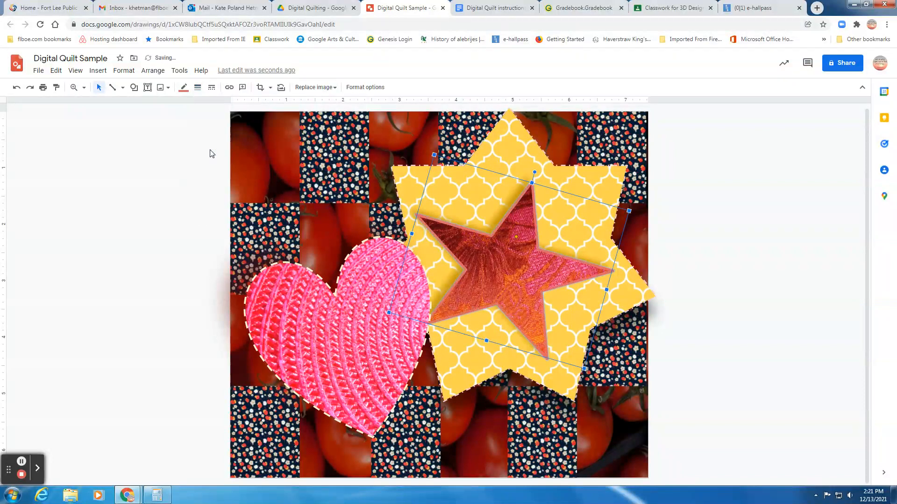
pyautogui.click(212, 87)
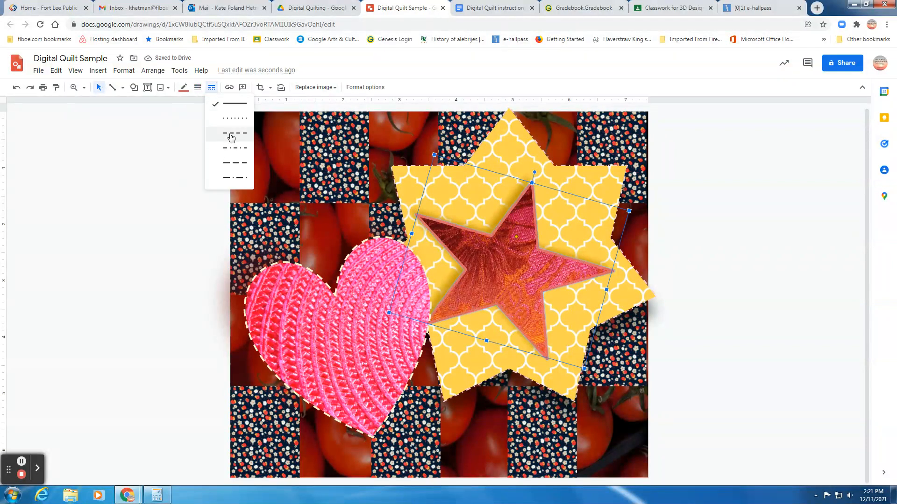
pyautogui.click(231, 135)
pyautogui.click(513, 422)
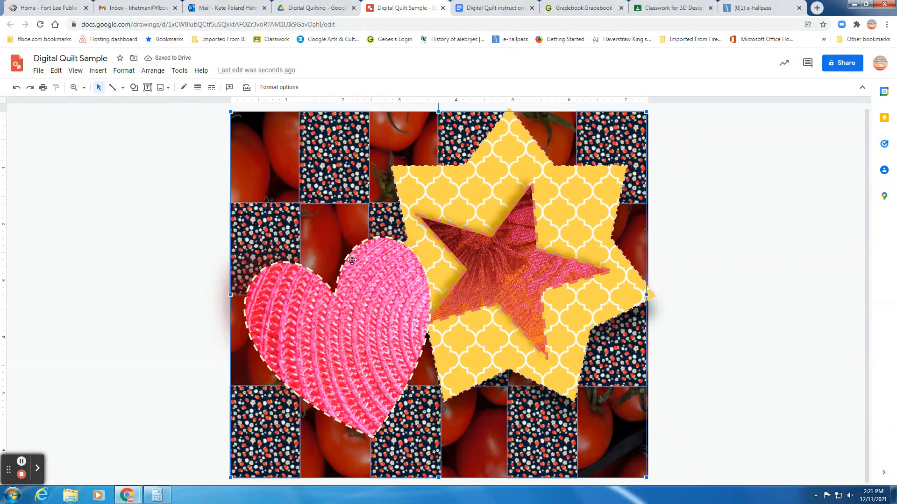
# With the background image selected, choose the Curve tool and set a light red 3, 2px, dashed line style.
pyautogui.click(342, 233)
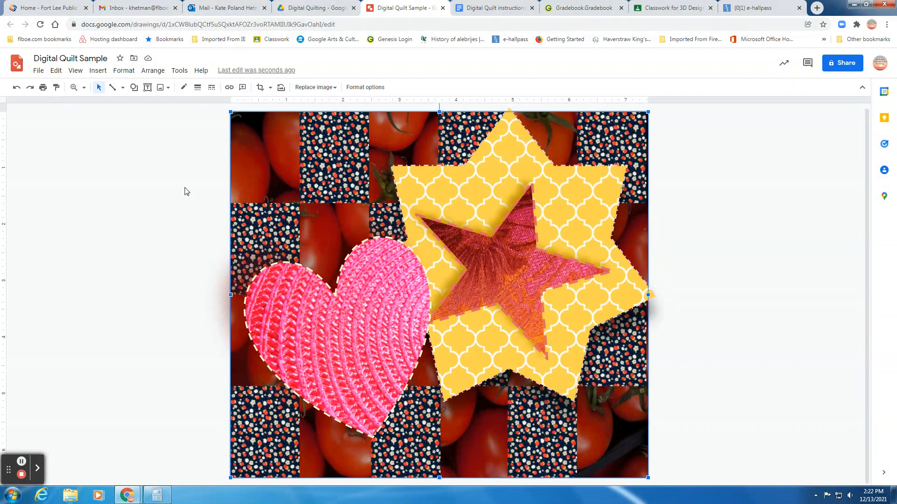
pyautogui.click(113, 89)
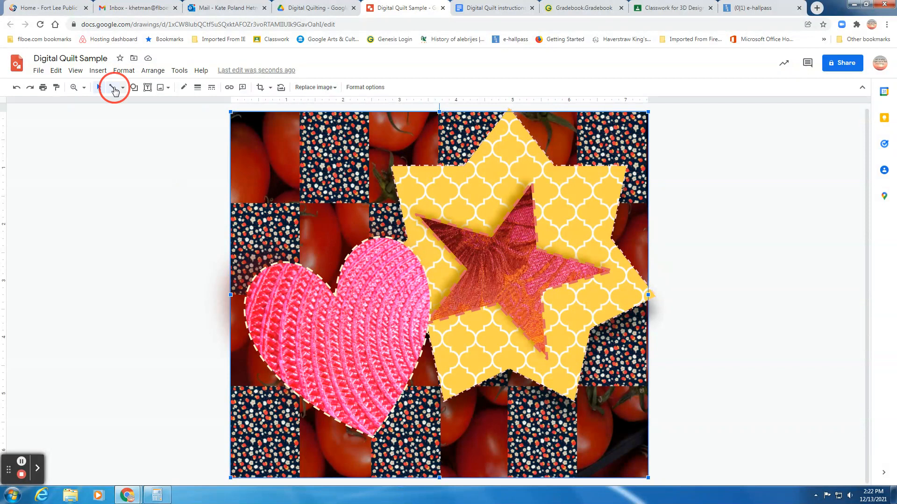
pyautogui.click(122, 88)
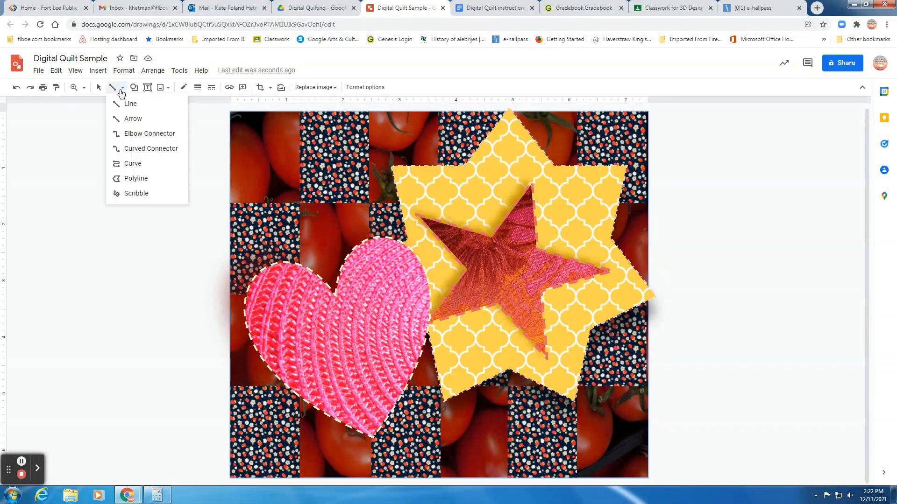
pyautogui.click(133, 163)
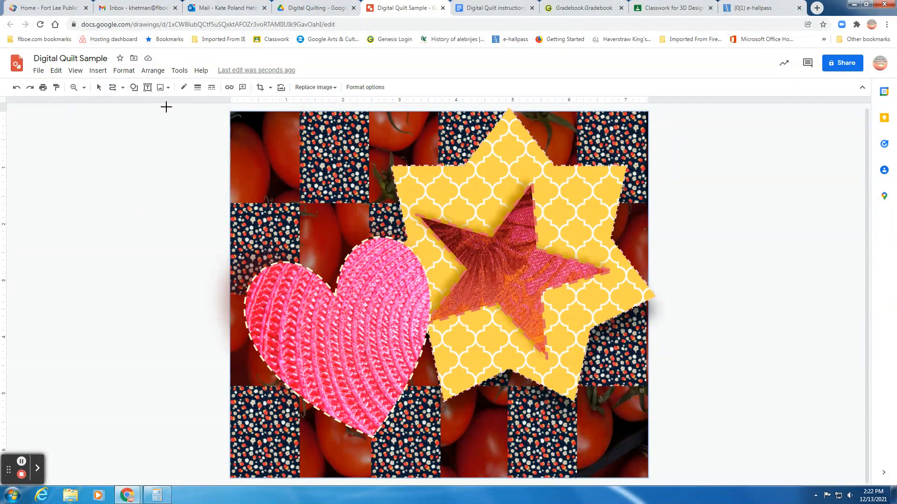
pyautogui.click(182, 89)
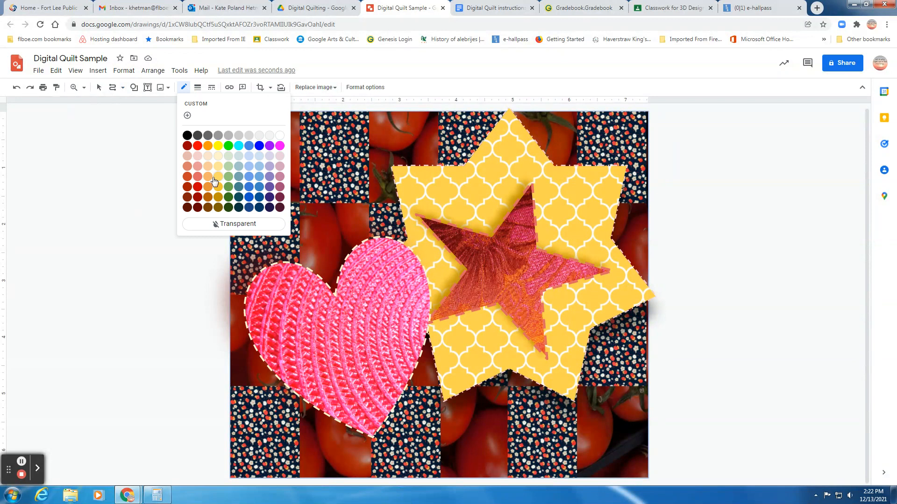
pyautogui.click(198, 156)
pyautogui.click(198, 87)
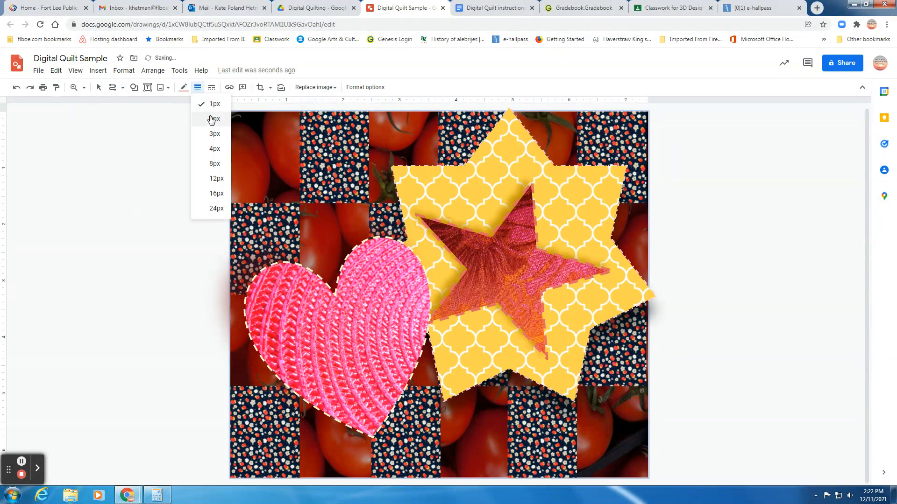
pyautogui.click(208, 120)
pyautogui.click(211, 88)
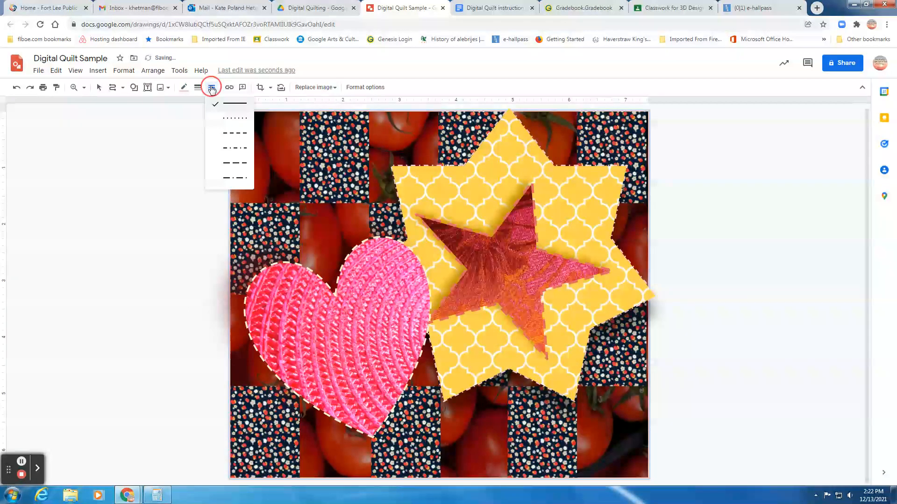
pyautogui.click(230, 132)
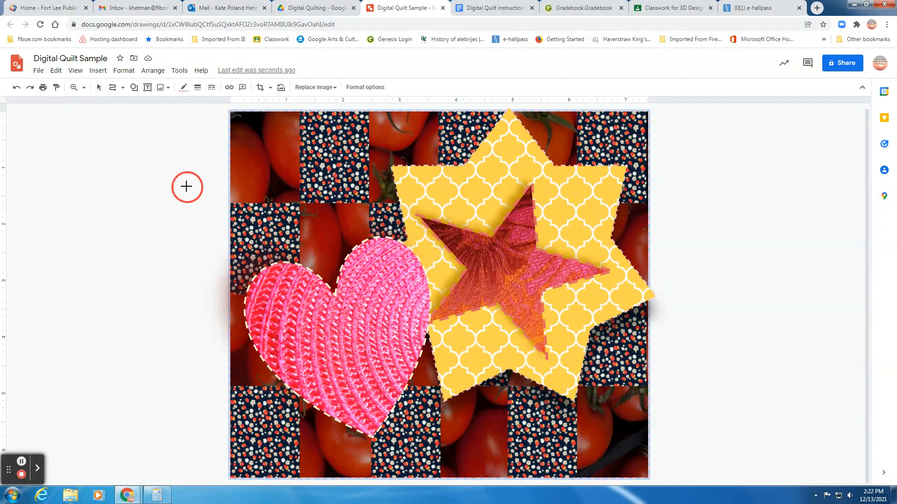
pyautogui.moveTo(187, 186); pyautogui.dragTo(388, 105)
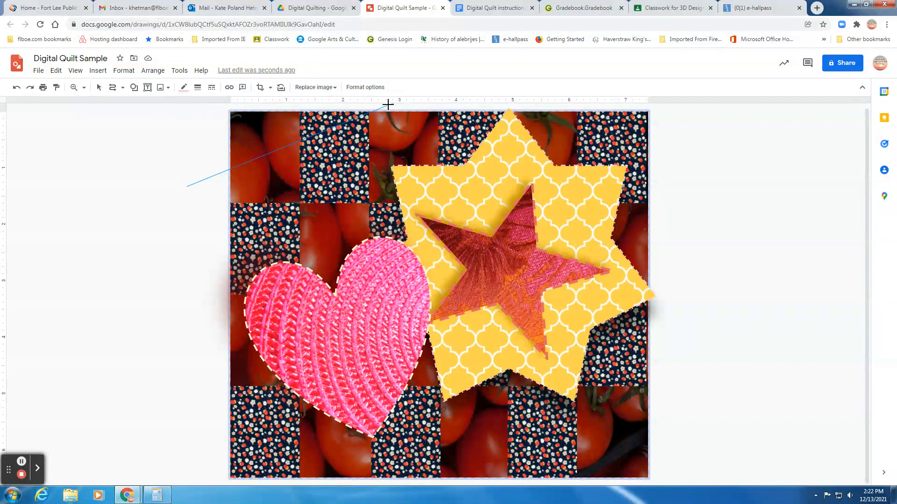
pyautogui.click(397, 154)
pyautogui.click(497, 112)
pyautogui.click(566, 145)
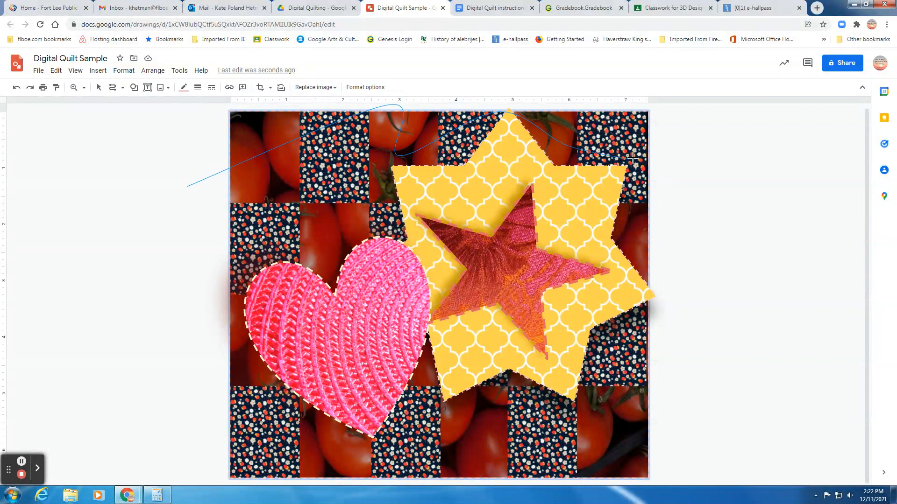
pyautogui.click(680, 124)
pyautogui.click(733, 140)
pyautogui.click(100, 88)
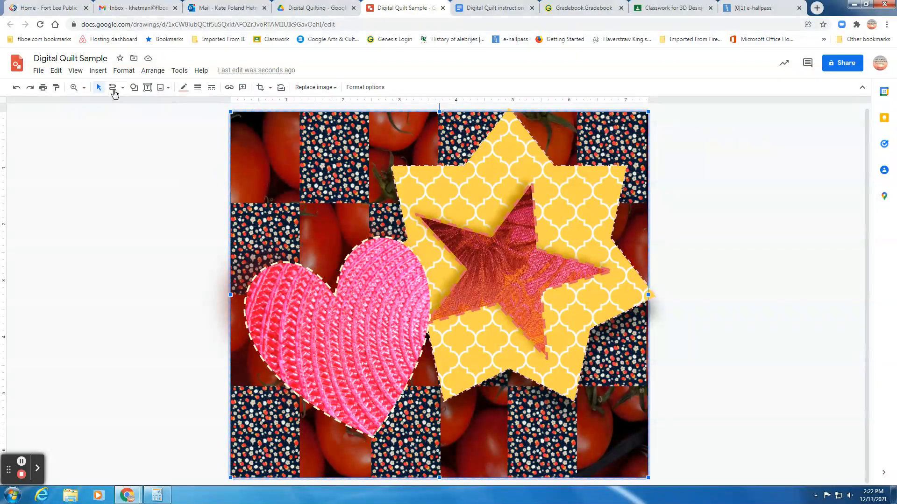
# Draw a wavy curve from the quilt's left edge across its upper part and the yellow star to the right edge.
pyautogui.click(112, 89)
pyautogui.click(226, 159)
pyautogui.click(332, 176)
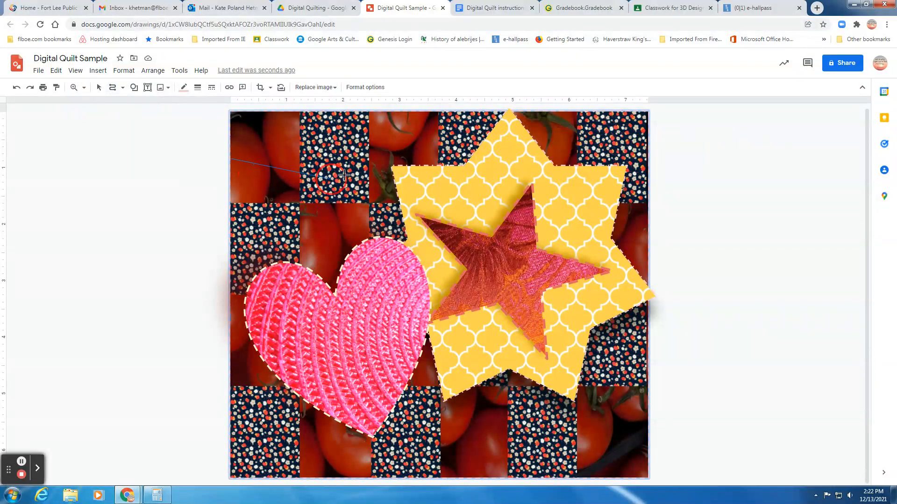
pyautogui.click(387, 134)
pyautogui.click(384, 194)
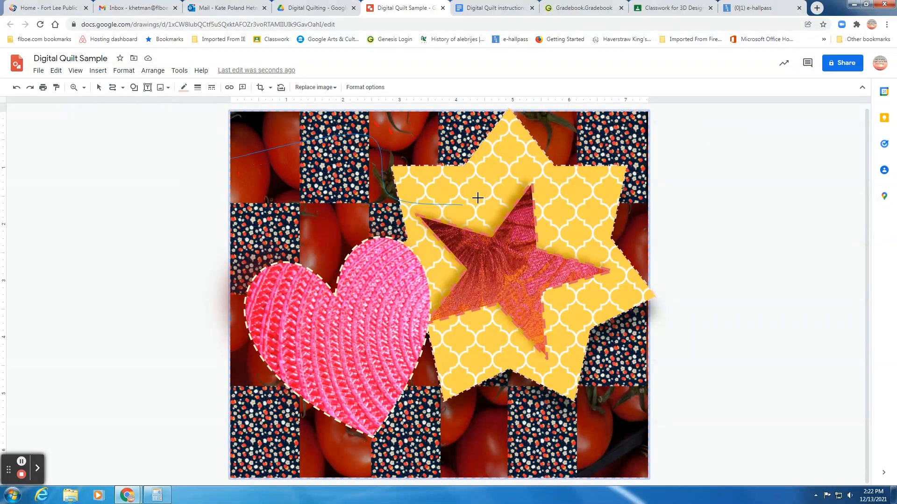
pyautogui.click(504, 151)
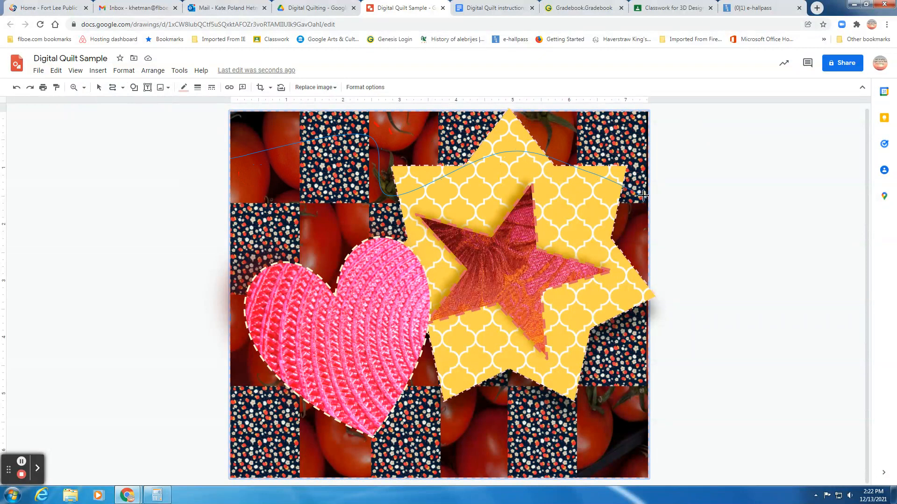
pyautogui.doubleClick(654, 191)
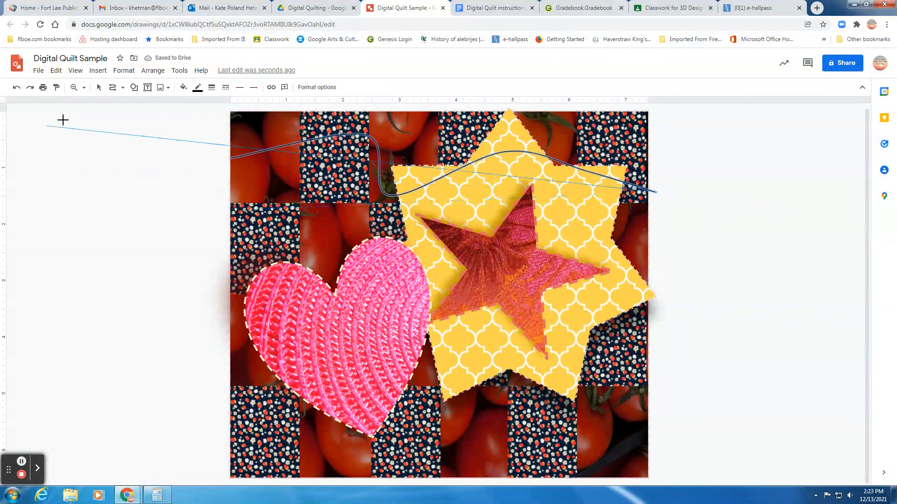
pyautogui.click(98, 89)
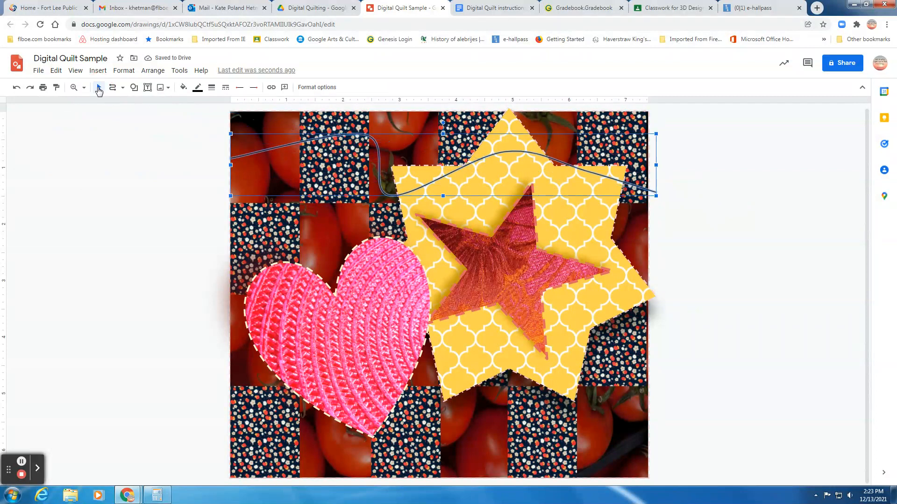
# Style the wavy curve as a light red 2, 3px, dashed line.
pyautogui.click(182, 89)
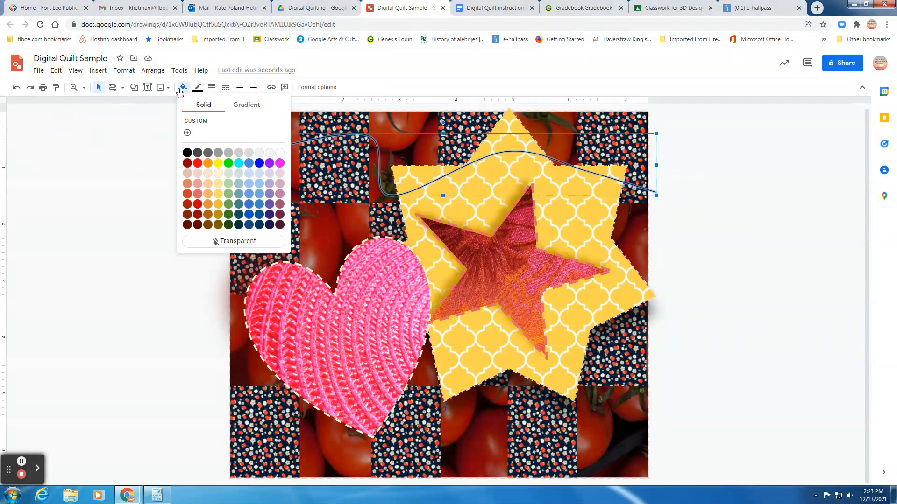
pyautogui.click(196, 89)
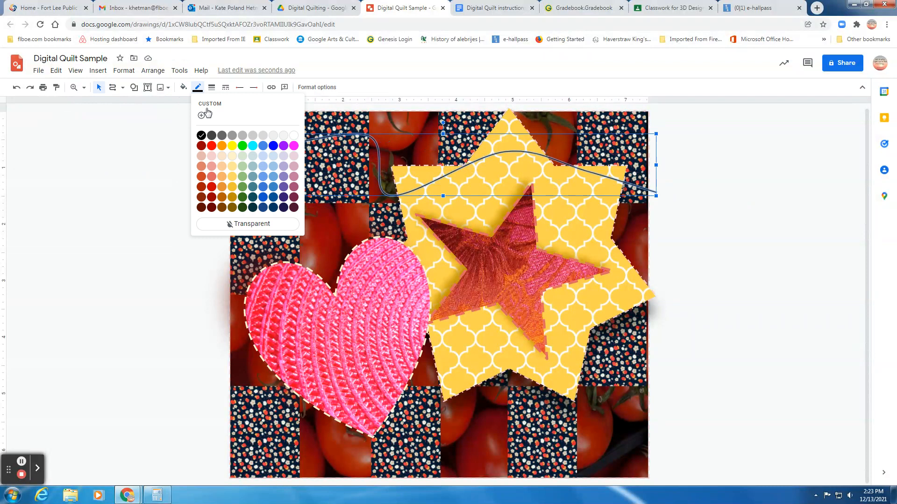
pyautogui.click(211, 166)
pyautogui.click(211, 88)
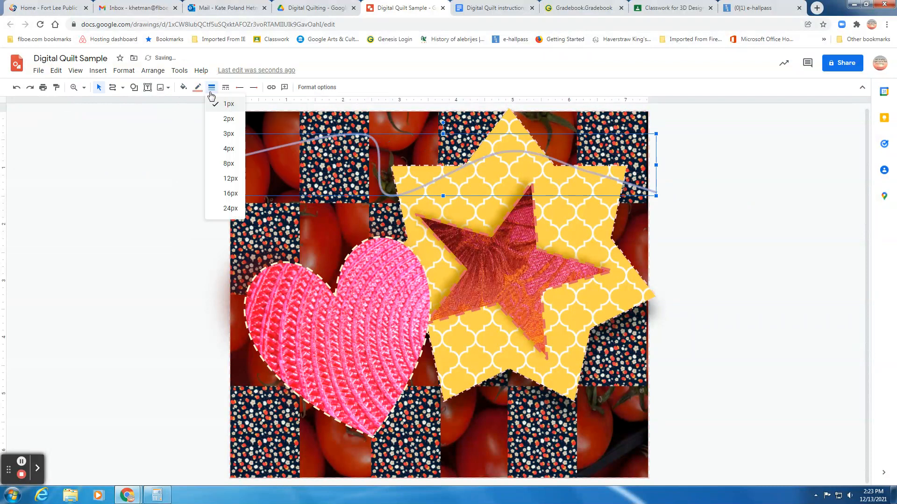
pyautogui.click(222, 137)
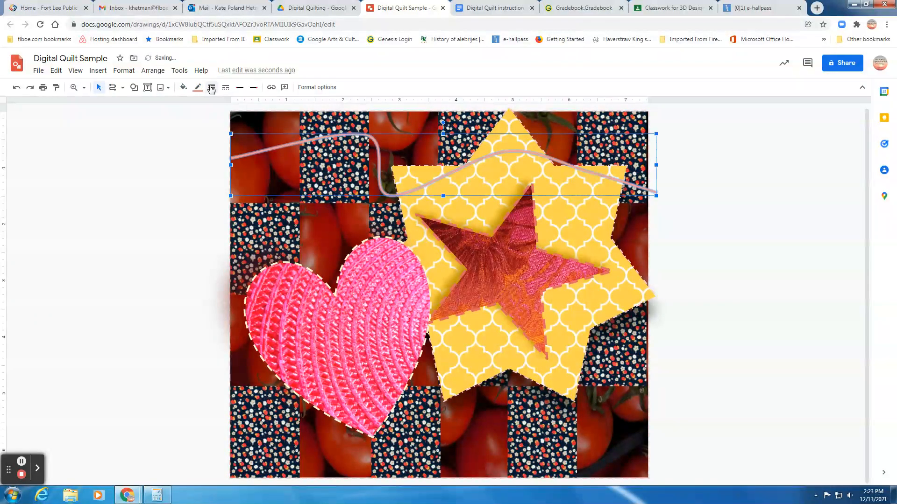
pyautogui.click(225, 87)
pyautogui.click(238, 135)
pyautogui.click(727, 233)
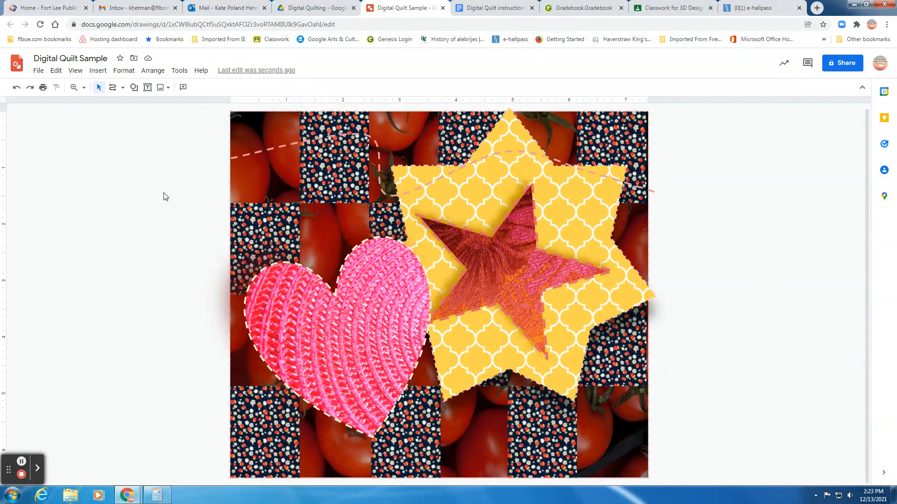
# Draw a wavy curve from the quilt's upper edge down through the pink heart to the lower edge.
pyautogui.click(112, 87)
pyautogui.click(272, 229)
pyautogui.click(367, 302)
pyautogui.click(287, 378)
pyautogui.doubleClick(352, 483)
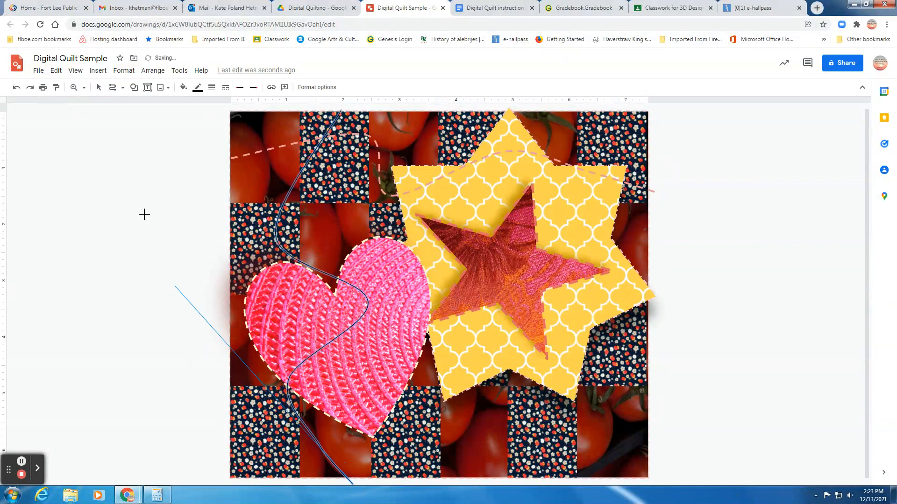
pyautogui.click(97, 88)
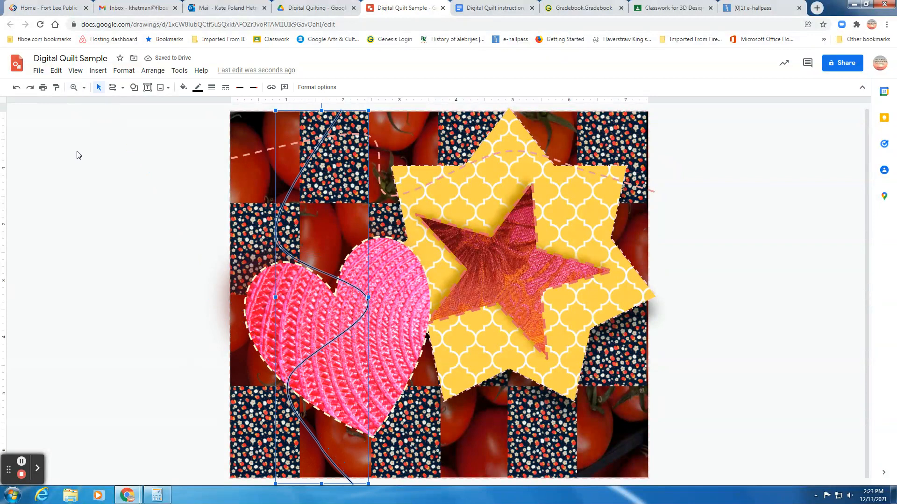
# Style the wavy curve through the heart as a white, 2px, long-dash line.
pyautogui.click(197, 87)
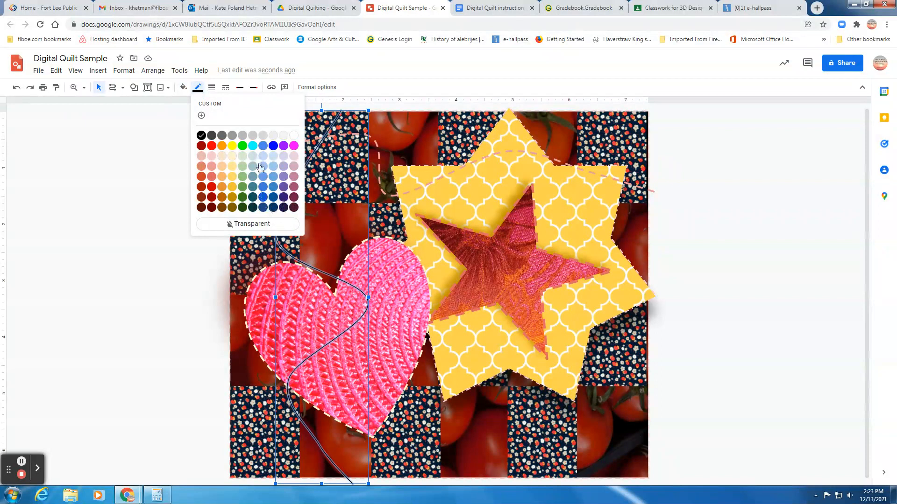
pyautogui.click(292, 135)
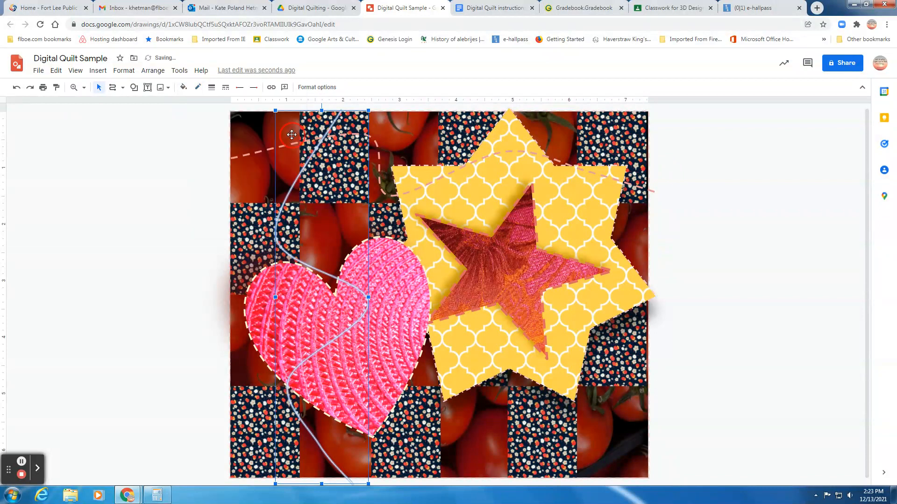
pyautogui.click(212, 88)
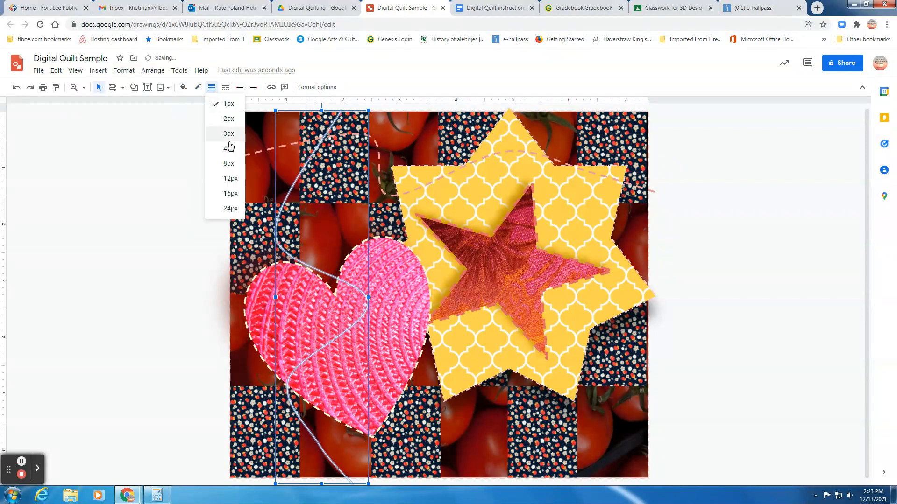
pyautogui.click(227, 118)
pyautogui.click(226, 90)
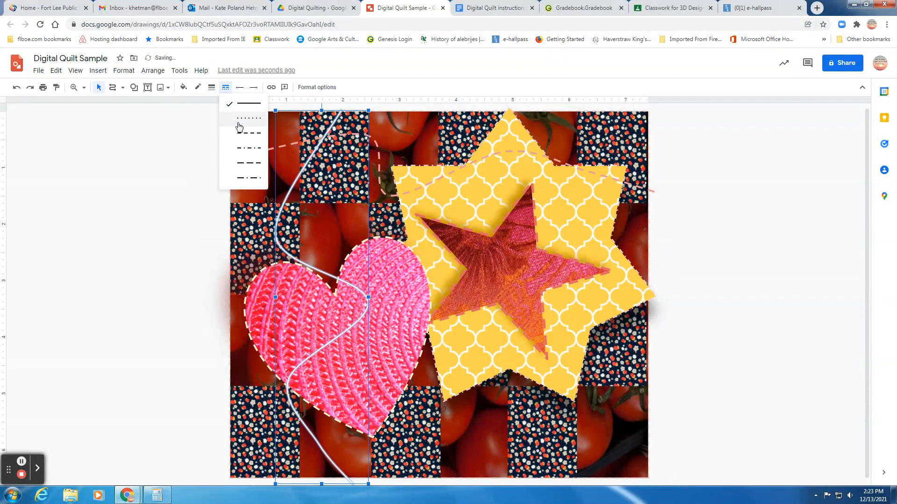
pyautogui.click(240, 167)
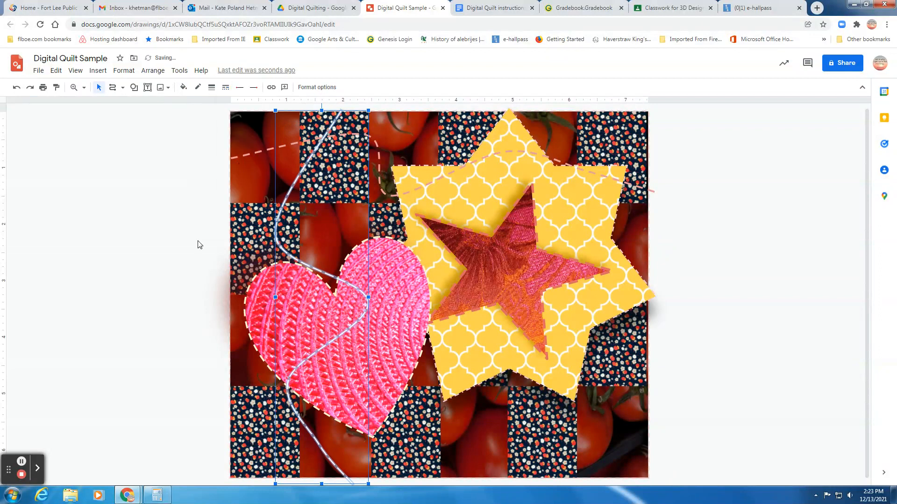
pyautogui.click(198, 245)
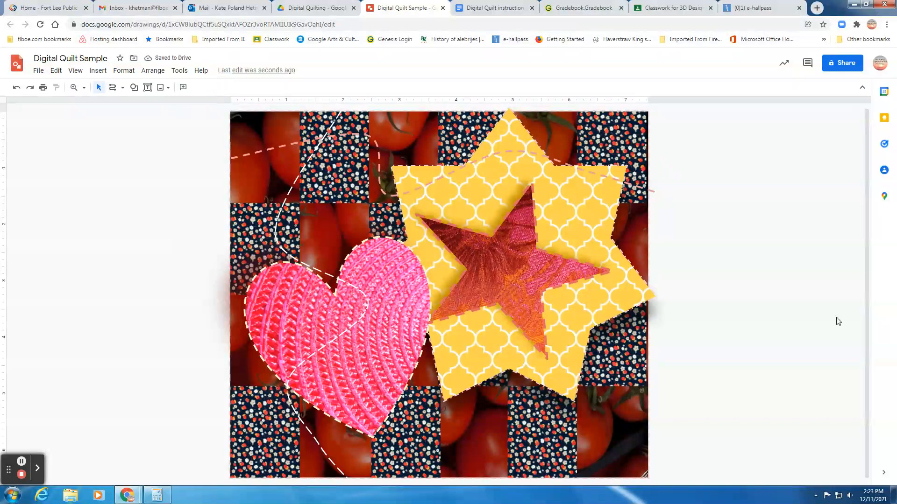
# Draw another wavy curve from the quilt's lower edge up across both stars and past the right edge.
pyautogui.click(113, 88)
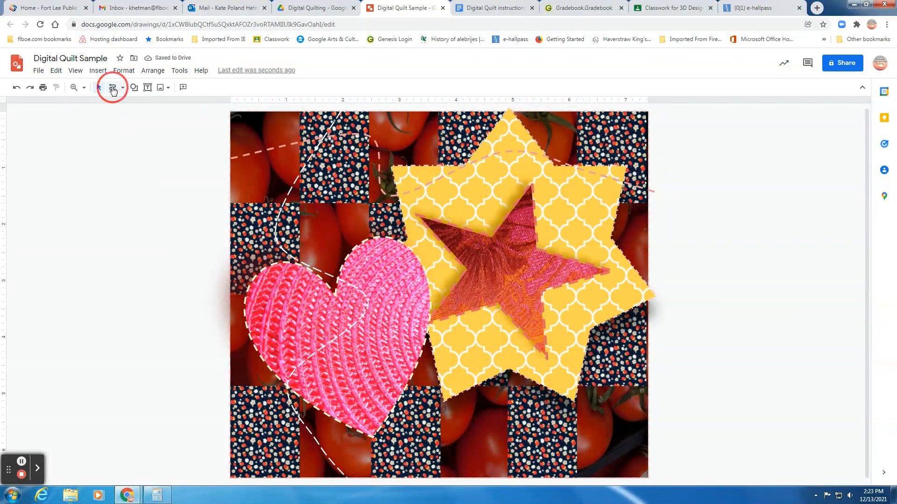
pyautogui.moveTo(387, 479)
pyautogui.mouseDown()
pyautogui.moveTo(406, 416)
pyautogui.moveTo(485, 399)
pyautogui.moveTo(528, 412)
pyautogui.moveTo(573, 382)
pyautogui.moveTo(487, 324)
pyautogui.moveTo(481, 310)
pyautogui.moveTo(517, 282)
pyautogui.moveTo(564, 311)
pyautogui.moveTo(622, 279)
pyautogui.moveTo(601, 252)
pyautogui.moveTo(627, 245)
pyautogui.moveTo(644, 262)
pyautogui.moveTo(685, 271)
pyautogui.mouseUp()
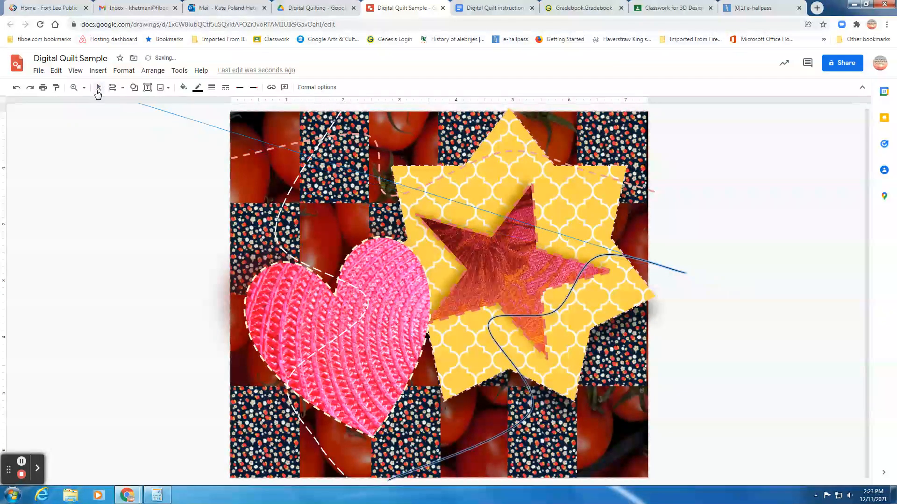
pyautogui.click(99, 87)
# Style the new curve across the stars as a light red 3, 3px, long dash-dot line.
pyautogui.click(198, 87)
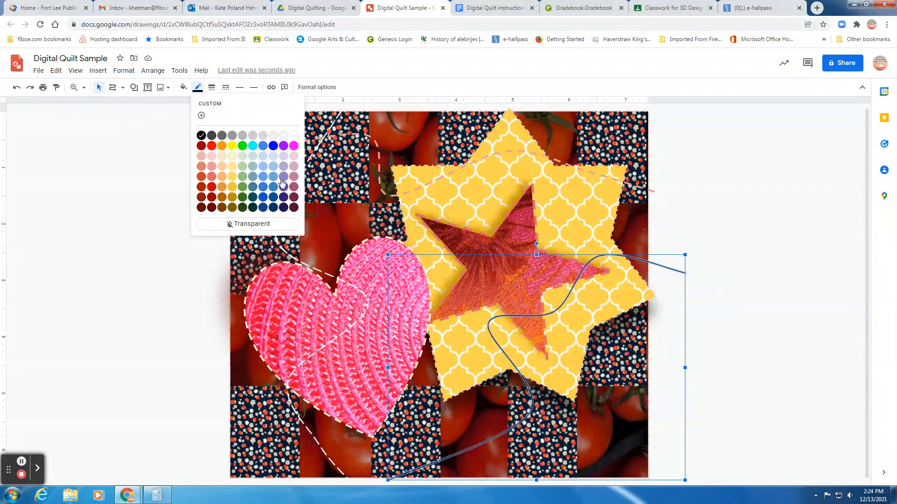
pyautogui.click(211, 167)
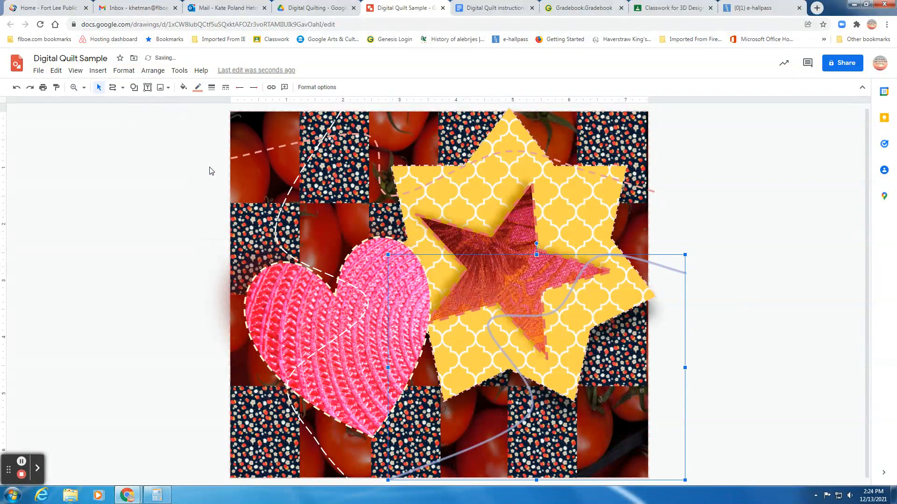
pyautogui.click(201, 88)
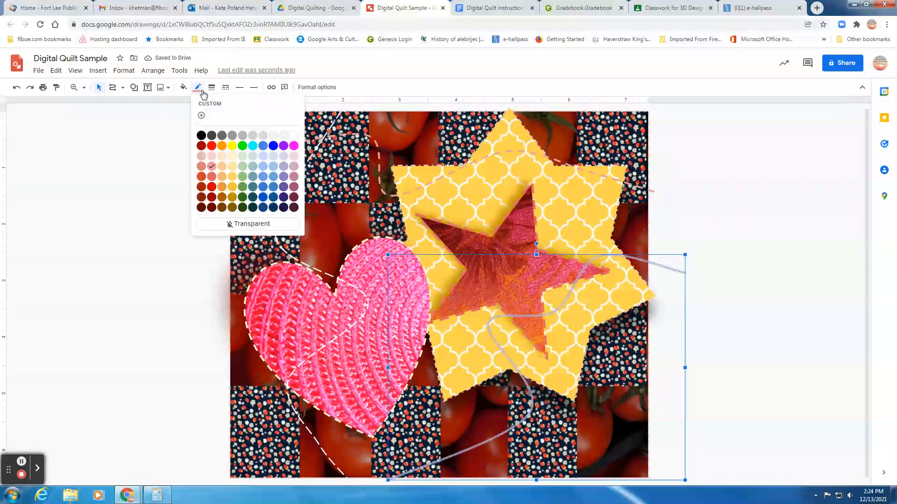
pyautogui.click(212, 156)
pyautogui.click(211, 87)
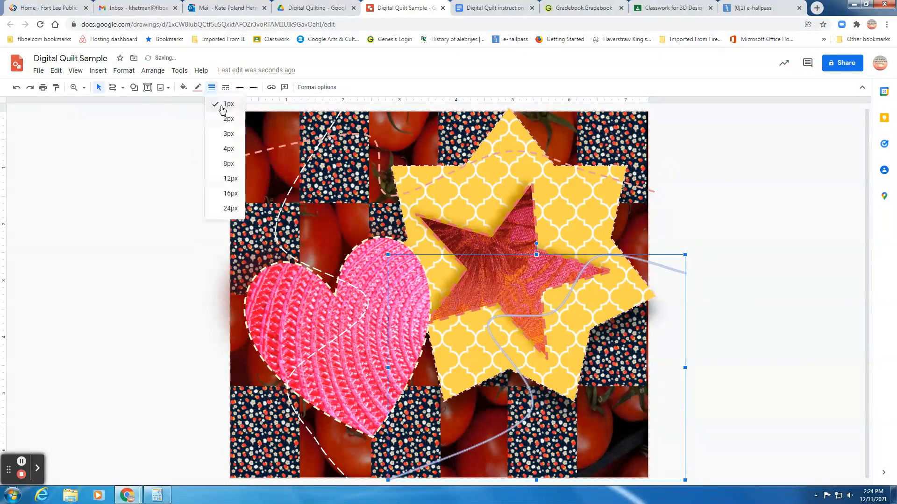
pyautogui.click(220, 133)
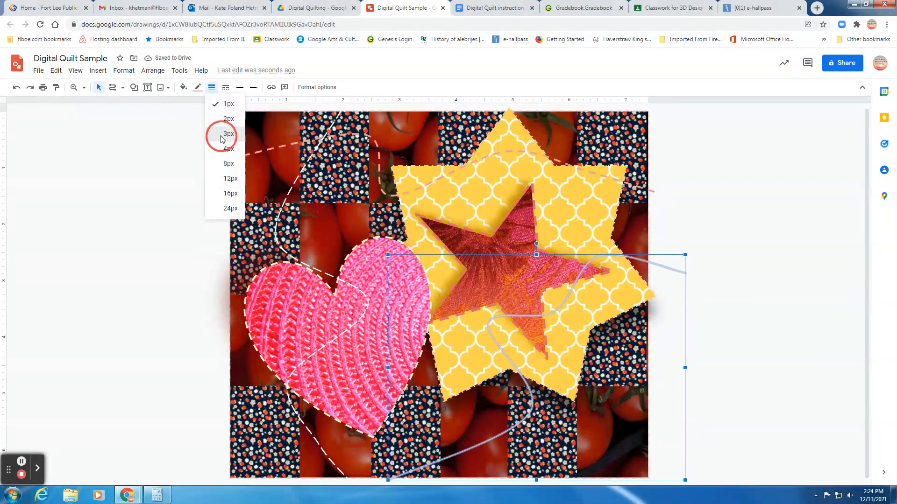
pyautogui.click(226, 88)
pyautogui.click(240, 177)
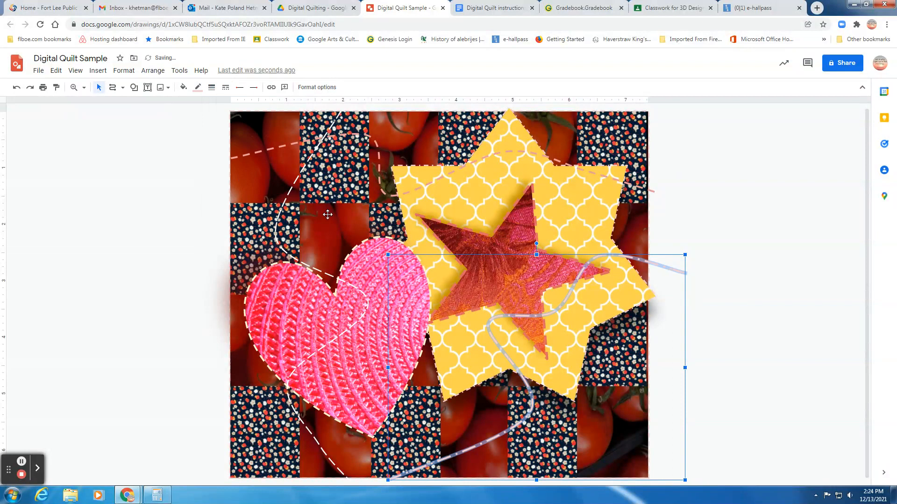
pyautogui.click(744, 330)
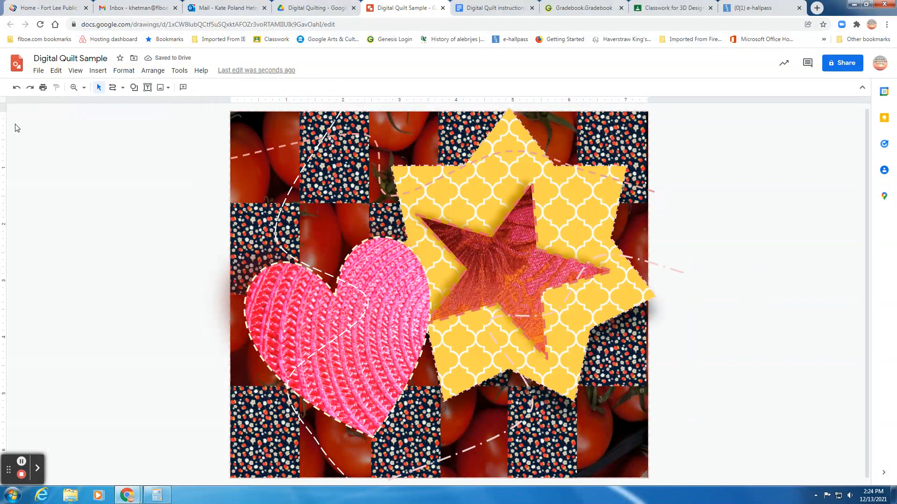
# With the Scribble tool, draw a freehand spiral over the quilt's lower-right area, ending past the right edge.
pyautogui.click(124, 89)
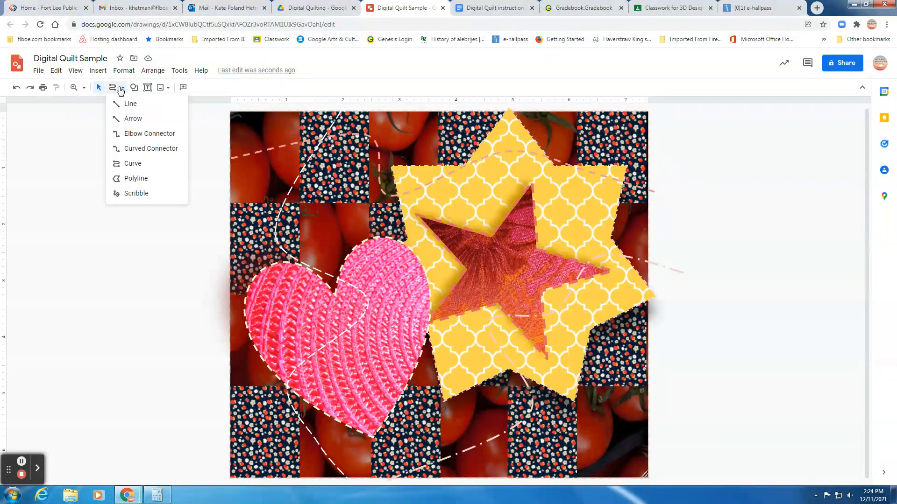
pyautogui.click(135, 193)
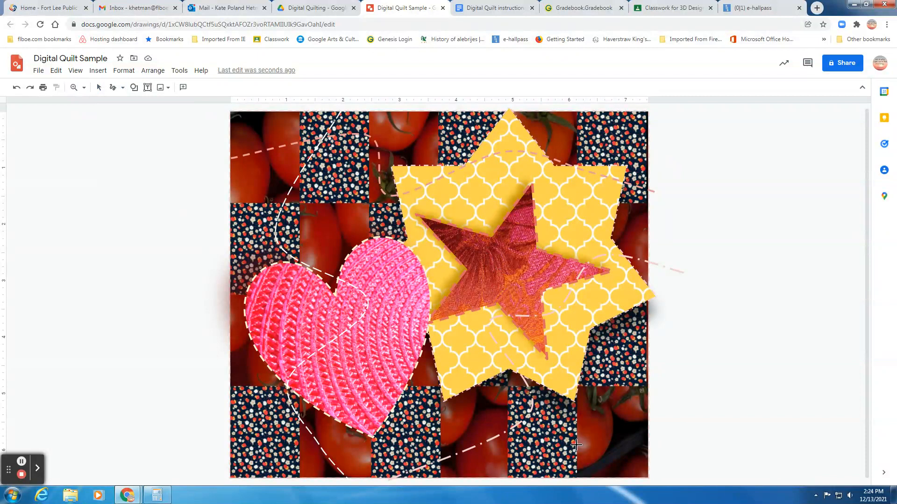
pyautogui.moveTo(576, 426)
pyautogui.mouseDown()
pyautogui.moveTo(605, 405)
pyautogui.moveTo(572, 382)
pyautogui.moveTo(548, 387)
pyautogui.moveTo(519, 413)
pyautogui.moveTo(518, 444)
pyautogui.moveTo(596, 462)
pyautogui.moveTo(621, 447)
pyautogui.moveTo(624, 411)
pyautogui.moveTo(609, 370)
pyautogui.moveTo(567, 353)
pyautogui.moveTo(503, 357)
pyautogui.moveTo(482, 376)
pyautogui.moveTo(467, 417)
pyautogui.moveTo(480, 476)
pyautogui.moveTo(618, 486)
pyautogui.mouseUp()
pyautogui.moveTo(541, 418)
pyautogui.mouseDown()
pyautogui.moveTo(588, 392)
pyautogui.moveTo(570, 352)
pyautogui.moveTo(529, 376)
pyautogui.moveTo(567, 431)
pyautogui.moveTo(614, 406)
pyautogui.moveTo(603, 342)
pyautogui.moveTo(517, 328)
pyautogui.moveTo(487, 350)
pyautogui.moveTo(475, 417)
pyautogui.moveTo(523, 451)
pyautogui.moveTo(580, 455)
pyautogui.moveTo(630, 414)
pyautogui.moveTo(645, 365)
pyautogui.moveTo(601, 320)
pyautogui.moveTo(667, 313)
pyautogui.mouseUp()
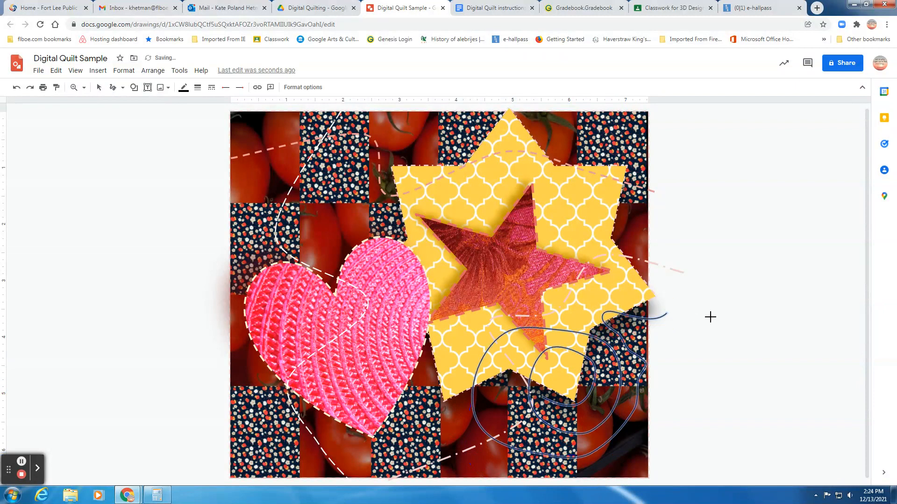
# Style the spiral scribble as a light yellow 3, 2px, short-dash line.
pyautogui.click(183, 87)
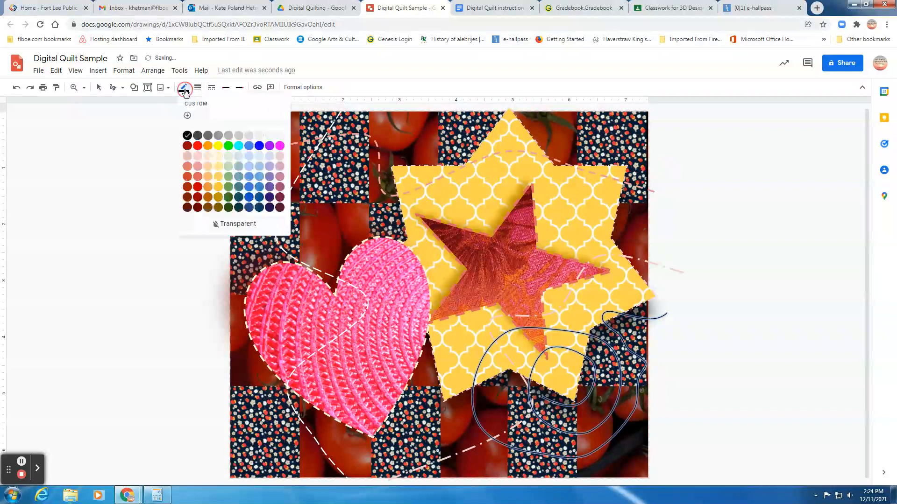
pyautogui.click(215, 159)
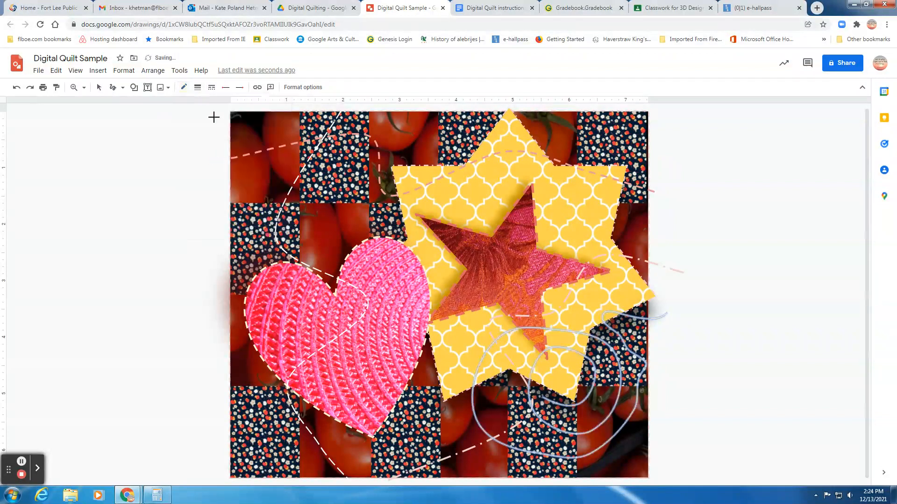
pyautogui.click(201, 88)
pyautogui.click(210, 119)
pyautogui.click(212, 88)
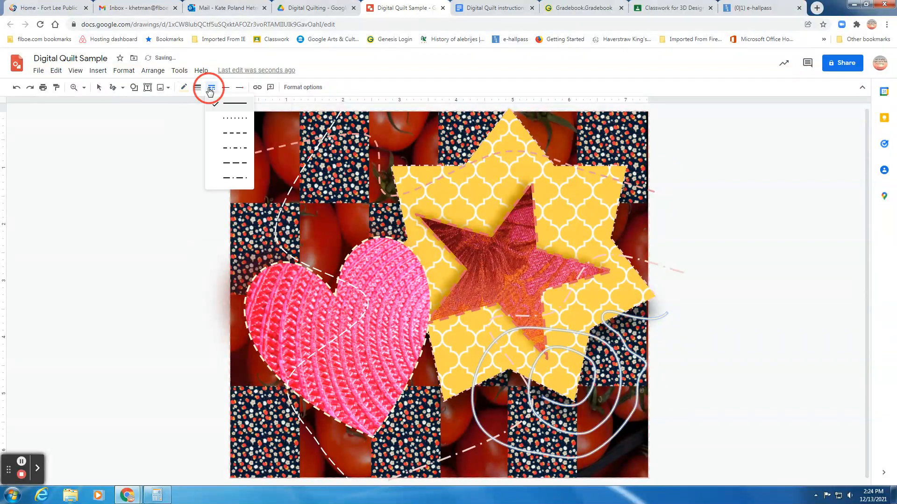
pyautogui.click(234, 132)
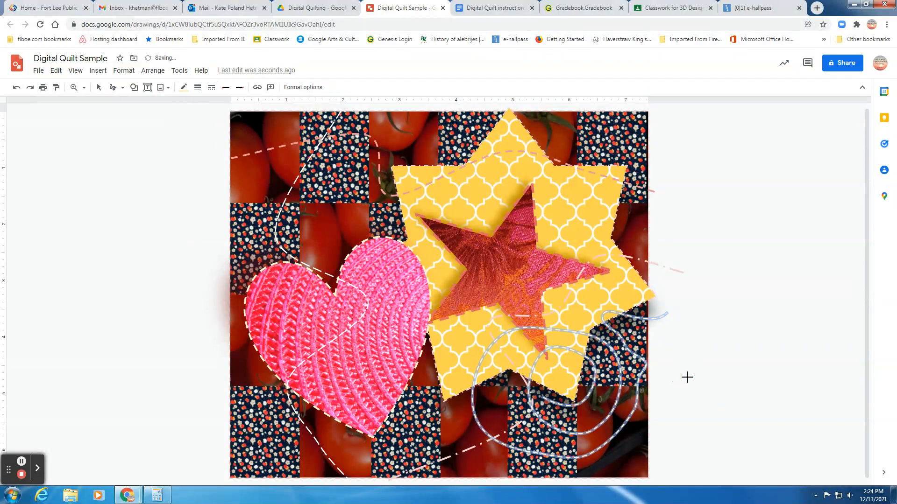
pyautogui.click(99, 88)
pyautogui.click(106, 273)
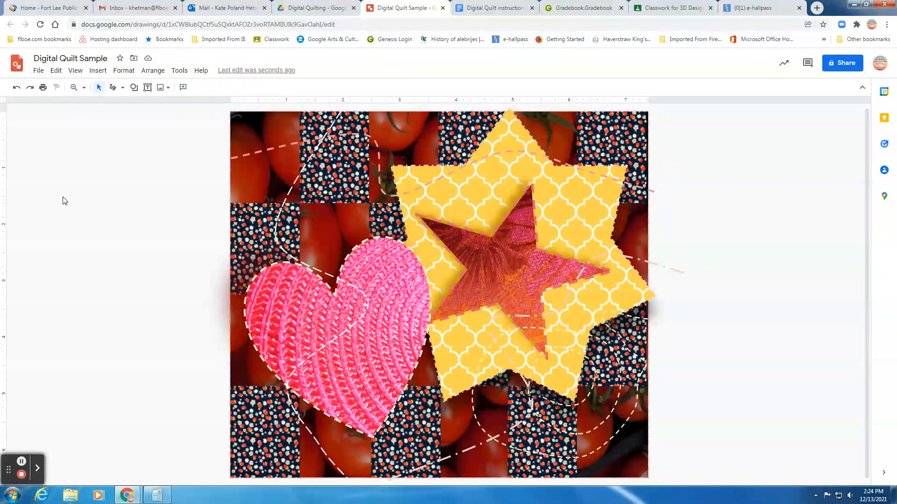
pyautogui.click(112, 89)
pyautogui.click(98, 87)
pyautogui.moveTo(208, 234)
pyautogui.mouseDown()
pyautogui.moveTo(281, 231)
pyautogui.moveTo(303, 196)
pyautogui.mouseUp()
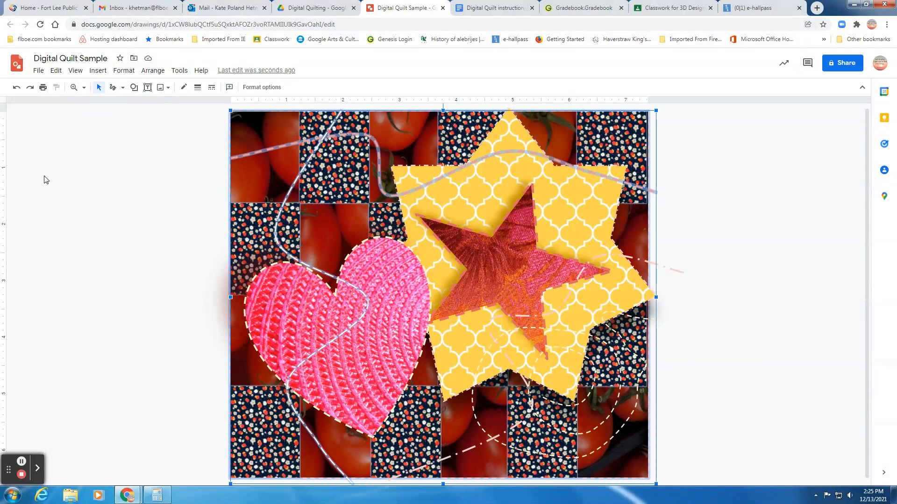
pyautogui.click(46, 180)
# Draw a looping scribble from the quilt's upper-left edge across the yellow star to the upper edge.
pyautogui.click(112, 87)
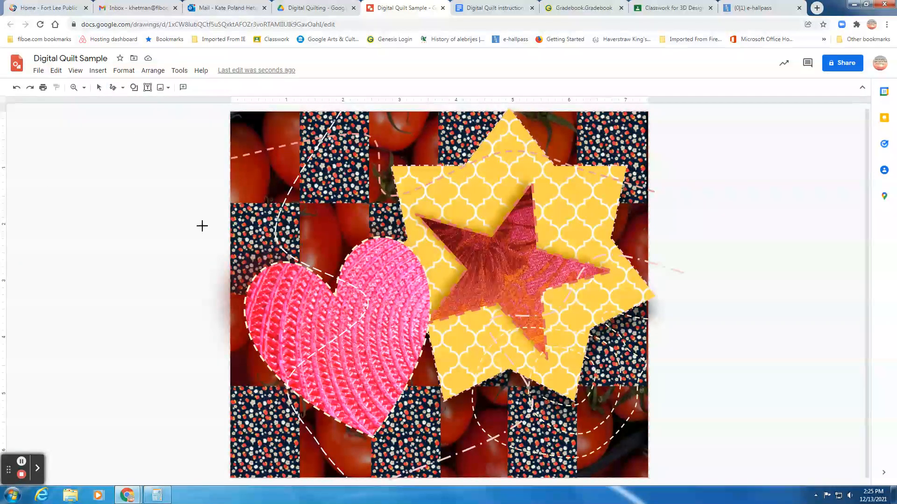
pyautogui.moveTo(198, 211)
pyautogui.mouseDown()
pyautogui.moveTo(228, 227)
pyautogui.moveTo(319, 237)
pyautogui.moveTo(333, 213)
pyautogui.moveTo(318, 194)
pyautogui.moveTo(323, 231)
pyautogui.moveTo(391, 210)
pyautogui.moveTo(392, 140)
pyautogui.moveTo(414, 178)
pyautogui.moveTo(417, 142)
pyautogui.moveTo(457, 115)
pyautogui.moveTo(562, 129)
pyautogui.moveTo(594, 101)
pyautogui.moveTo(587, 82)
pyautogui.mouseUp()
pyautogui.moveTo(209, 199)
pyautogui.mouseDown()
pyautogui.moveTo(271, 205)
pyautogui.moveTo(234, 203)
pyautogui.moveTo(281, 169)
pyautogui.moveTo(317, 206)
pyautogui.moveTo(296, 198)
pyautogui.moveTo(317, 176)
pyautogui.moveTo(370, 203)
pyautogui.moveTo(422, 163)
pyautogui.moveTo(376, 174)
pyautogui.moveTo(467, 175)
pyautogui.moveTo(468, 108)
pyautogui.mouseUp()
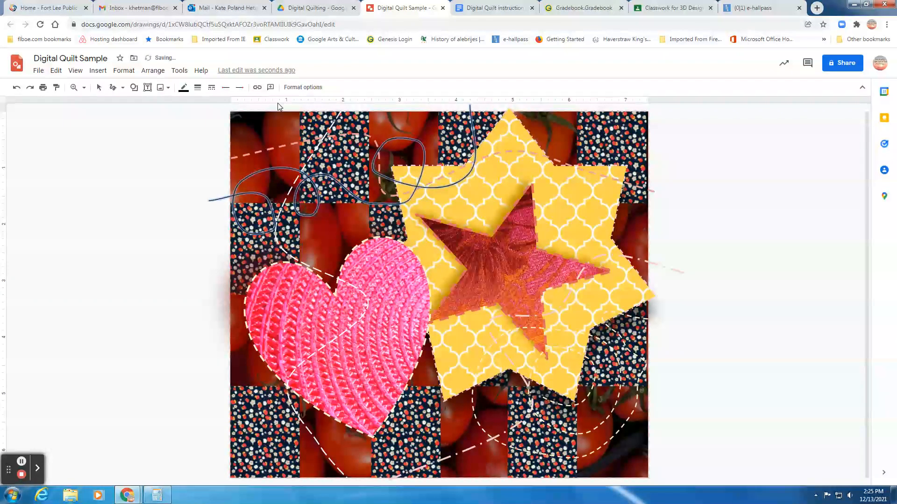
# Style the looping scribble as a white, 2px, short-dash line.
pyautogui.click(197, 89)
pyautogui.click(212, 120)
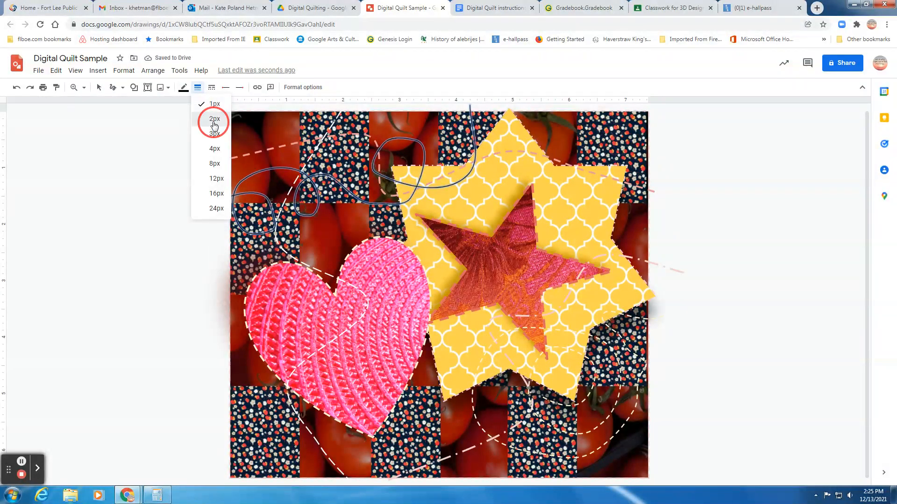
pyautogui.click(211, 88)
pyautogui.click(224, 133)
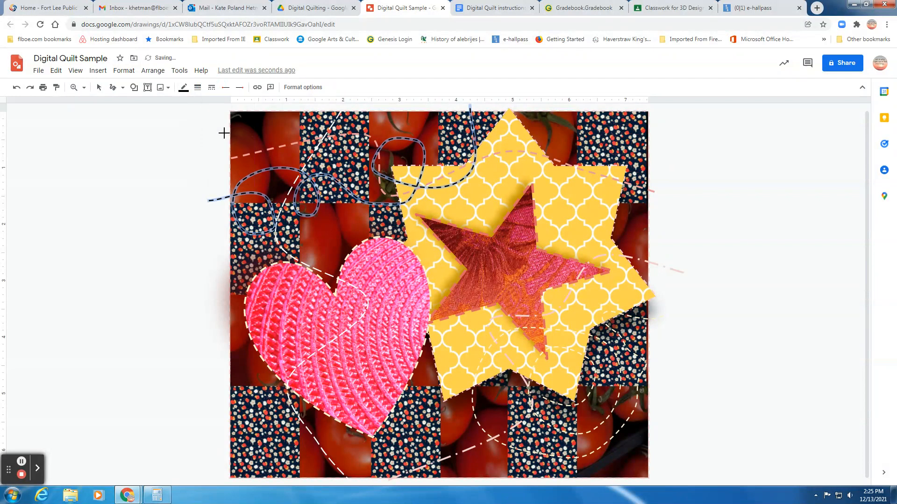
pyautogui.click(185, 88)
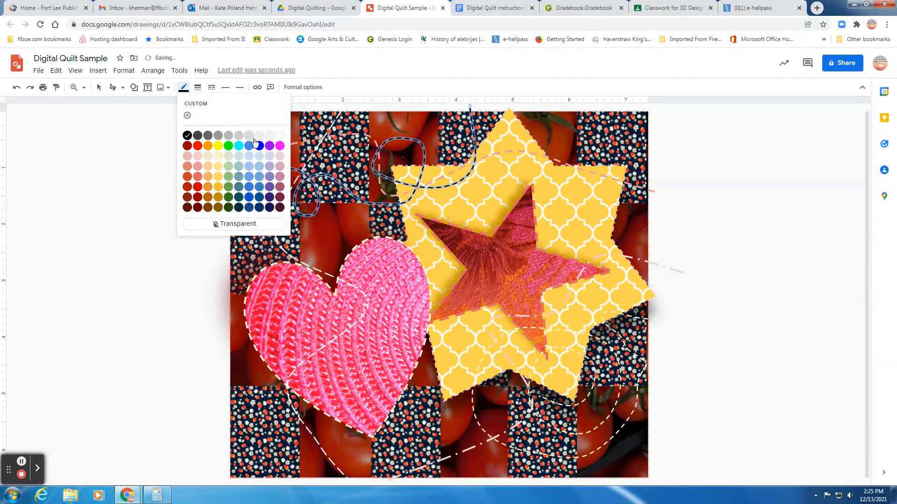
pyautogui.click(276, 135)
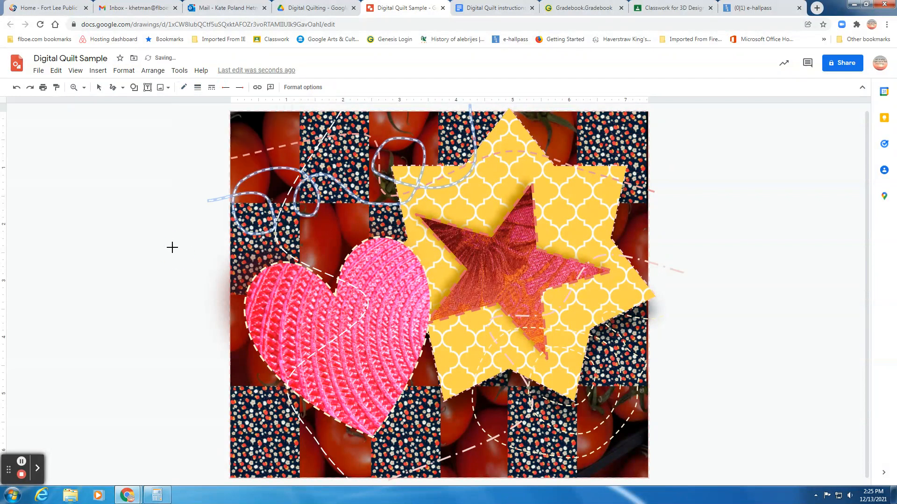
pyautogui.click(98, 87)
pyautogui.click(95, 170)
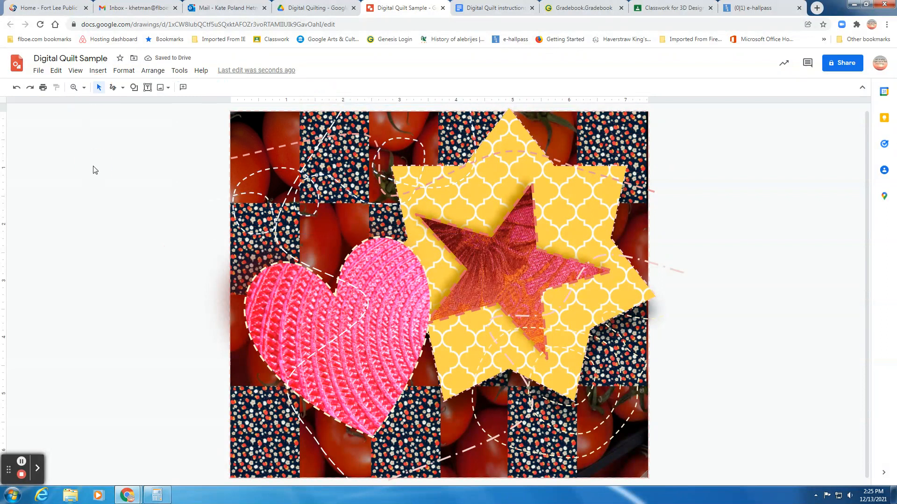
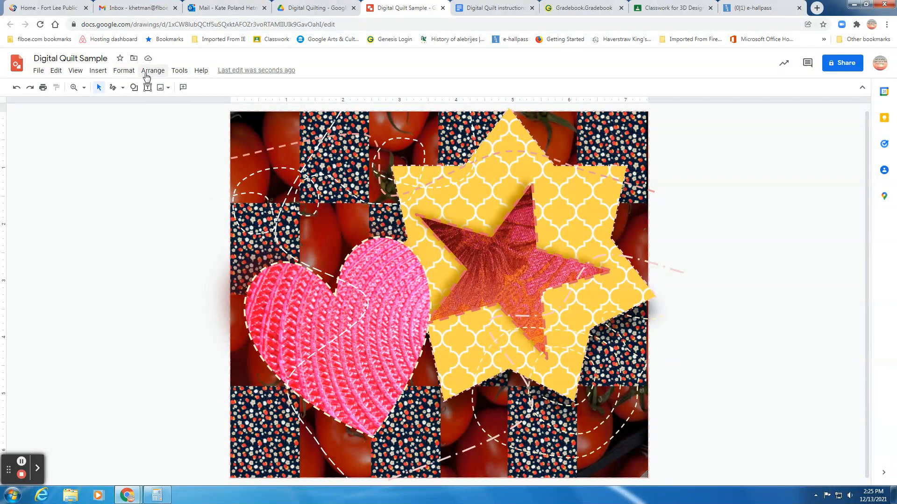
# Open the web image search and browse the "yellow pattern background" results for another fabric pattern.
pyautogui.click(92, 73)
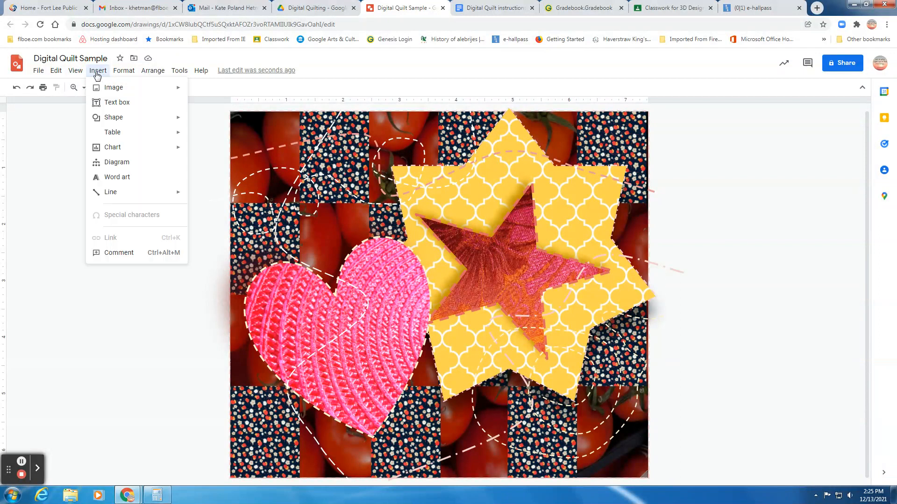
pyautogui.moveTo(105, 93)
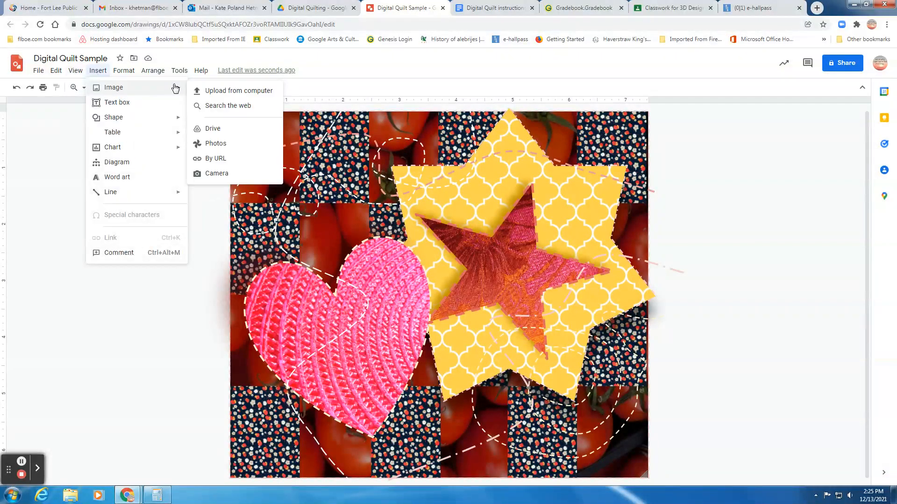
pyautogui.click(226, 106)
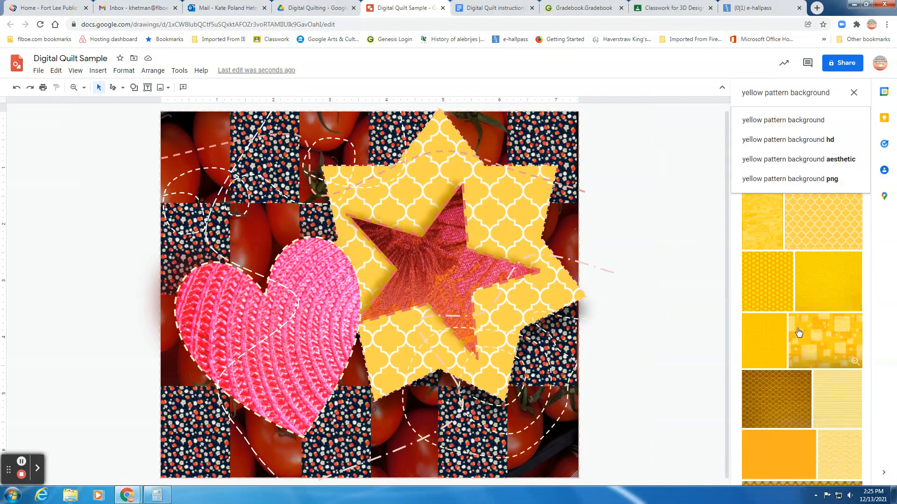
pyautogui.scroll(-5, 804, 355)
pyautogui.scroll(-6, 821, 383)
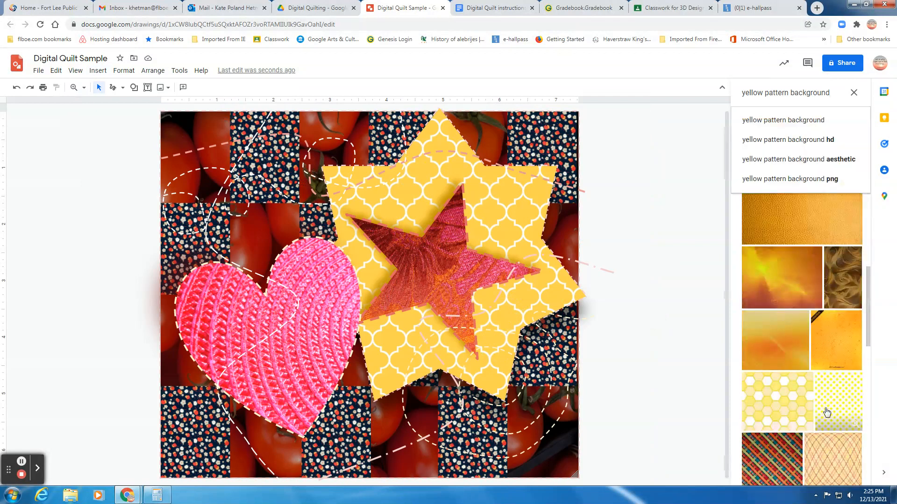
pyautogui.scroll(-10, 827, 415)
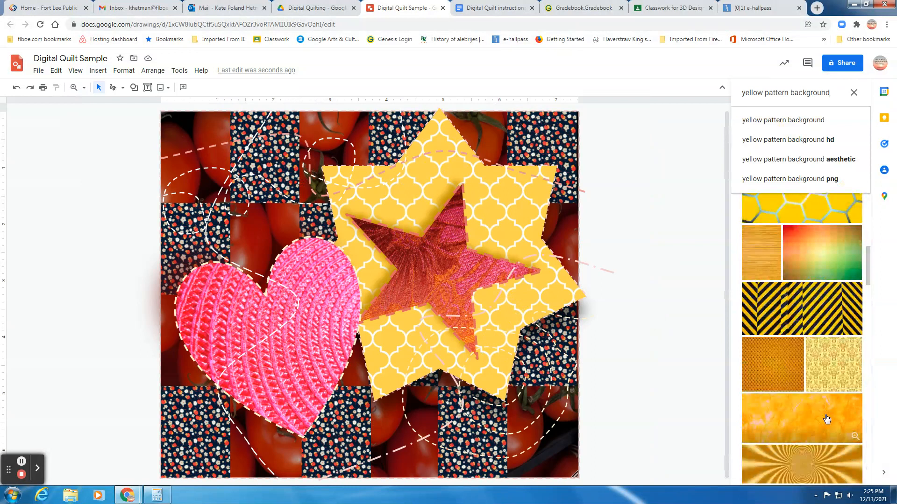
pyautogui.scroll(-10, 826, 424)
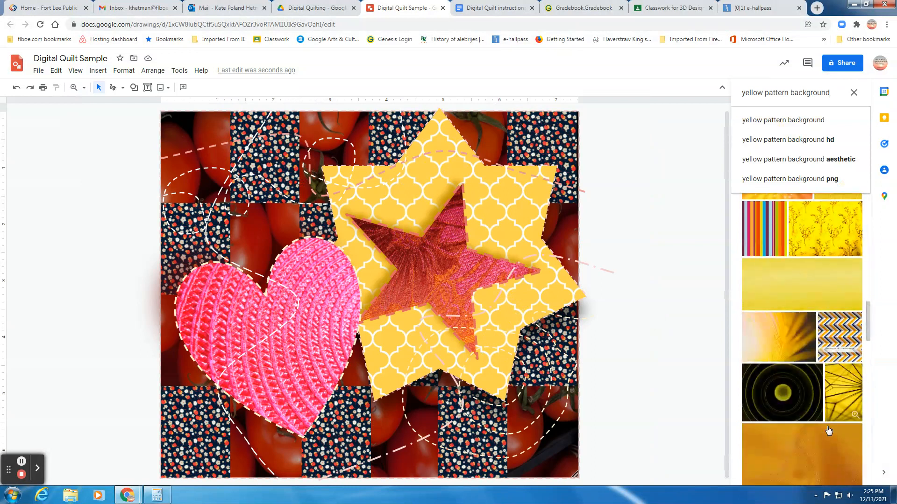
pyautogui.scroll(-10, 828, 430)
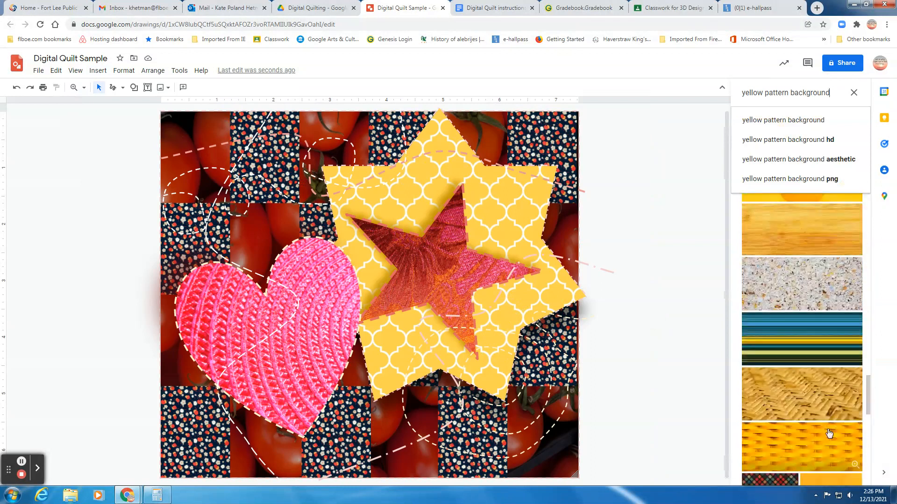
pyautogui.scroll(-10, 829, 436)
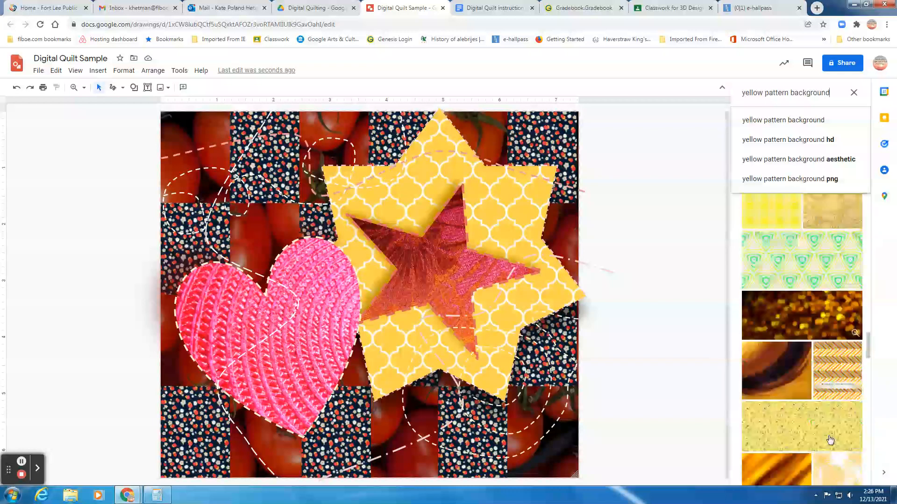
pyautogui.scroll(-10, 830, 441)
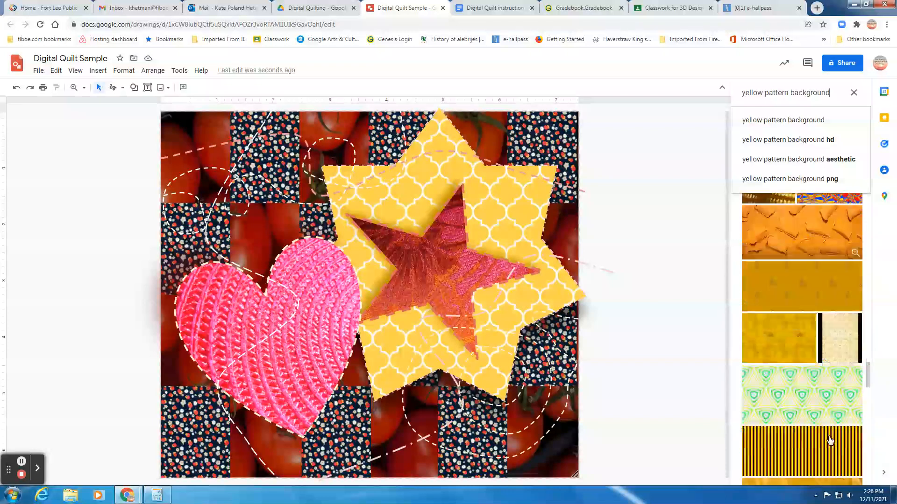
pyautogui.scroll(-10, 829, 444)
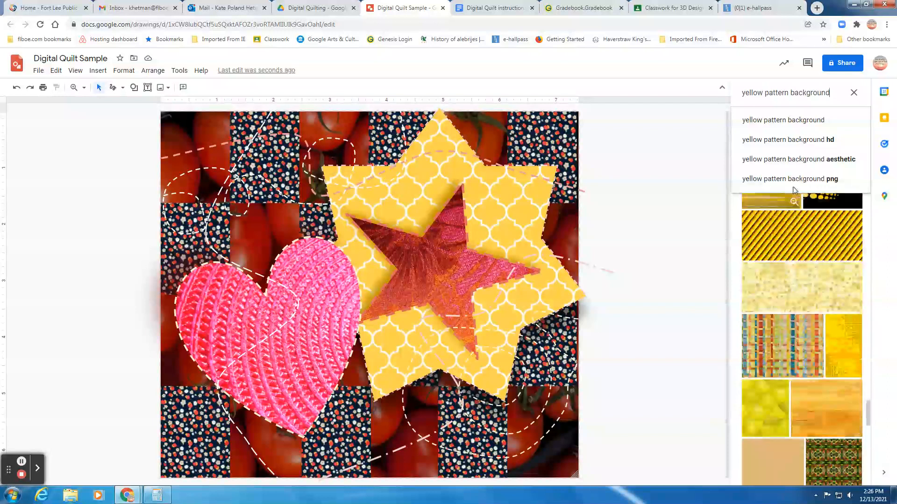
# Search web images for "yellow red pattern background" and insert the red pattern with yellow and green flower medallions.
pyautogui.click(767, 93)
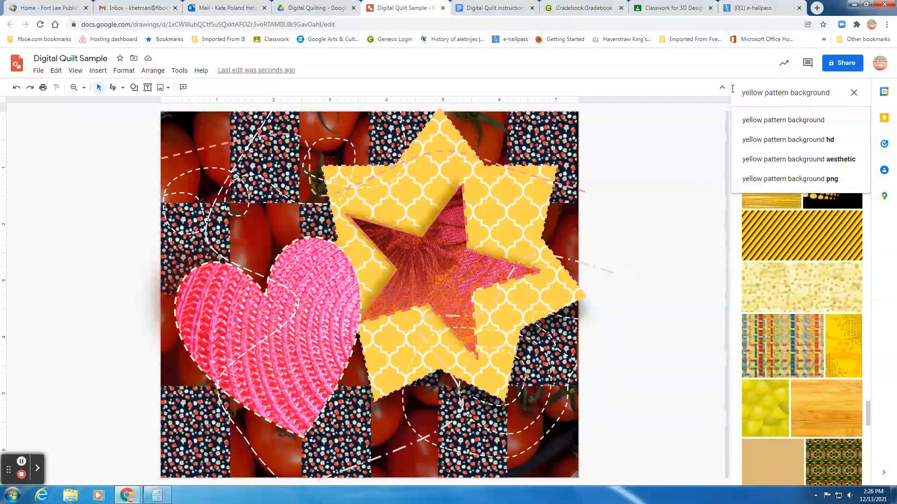
pyautogui.write('red')
pyautogui.press('Return')
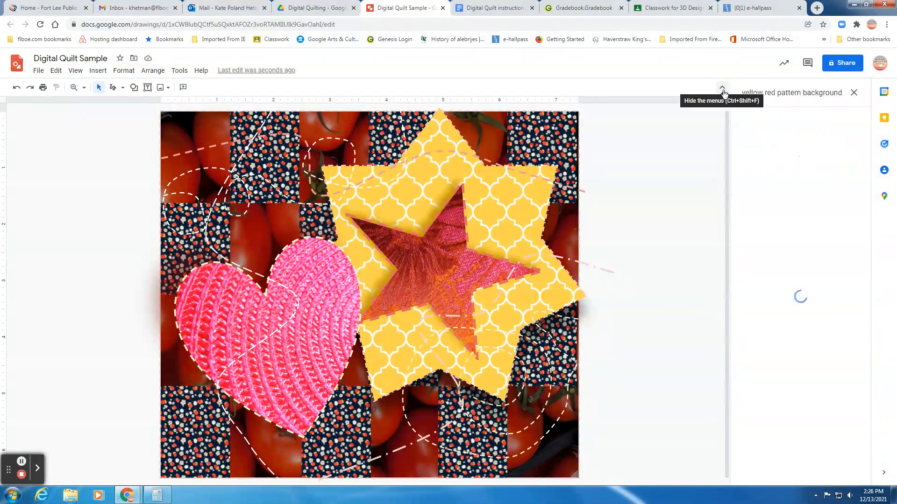
pyautogui.scroll(-5, 822, 354)
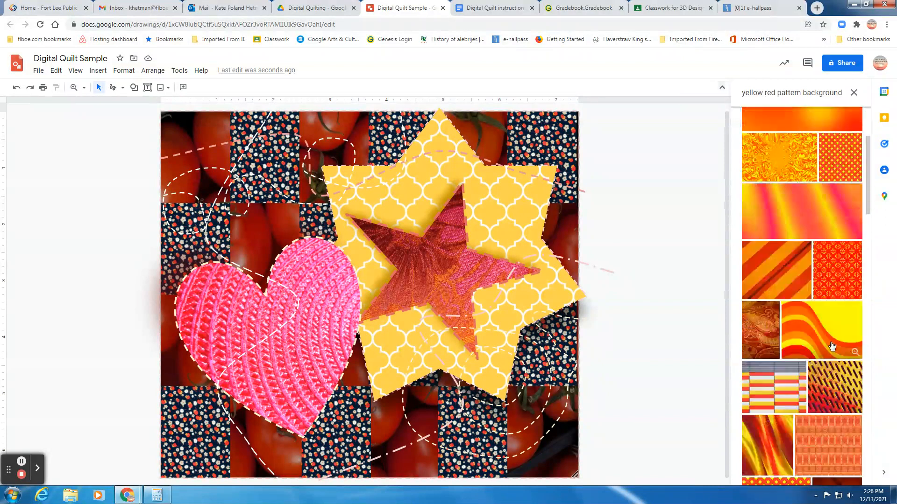
pyautogui.scroll(-4, 832, 346)
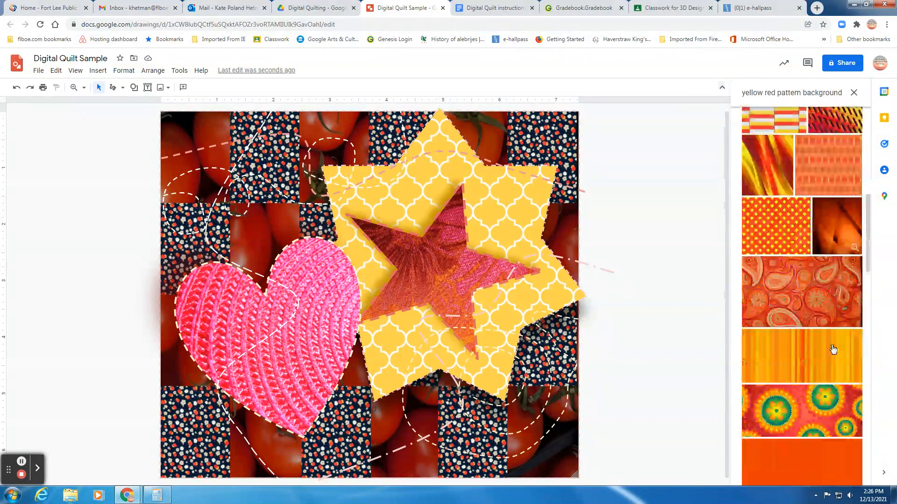
pyautogui.scroll(-2, 834, 352)
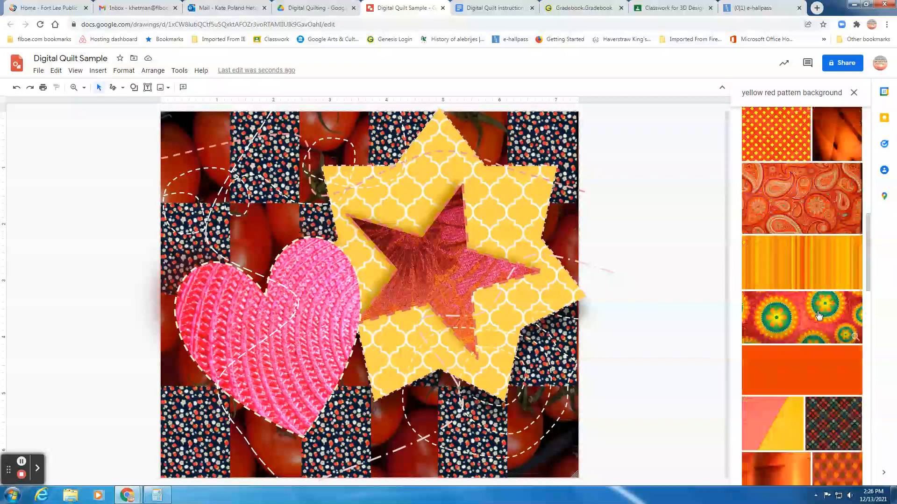
pyautogui.click(821, 315)
pyautogui.click(846, 474)
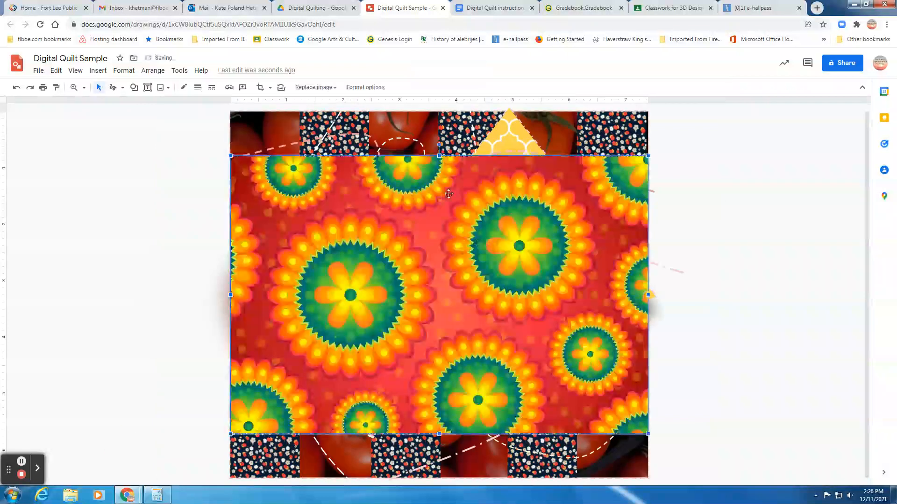
# Mask the inserted flower pattern image with the heart shape.
pyautogui.click(270, 87)
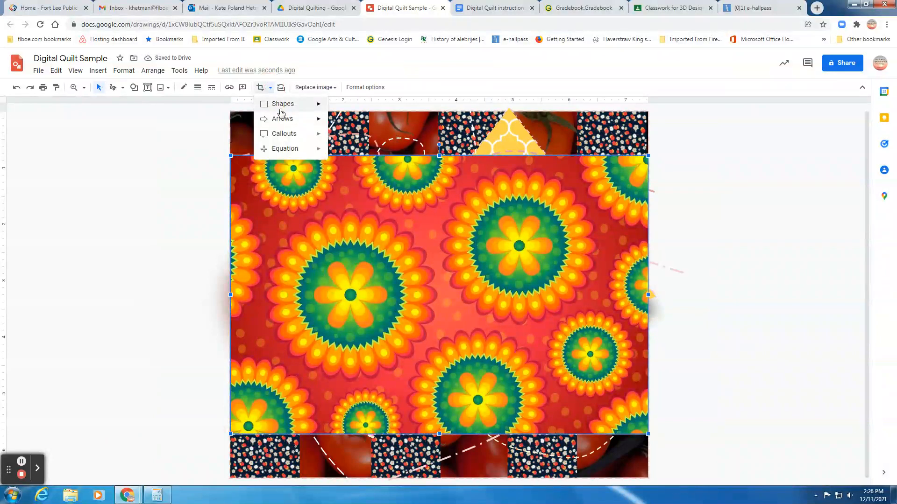
pyautogui.moveTo(326, 112)
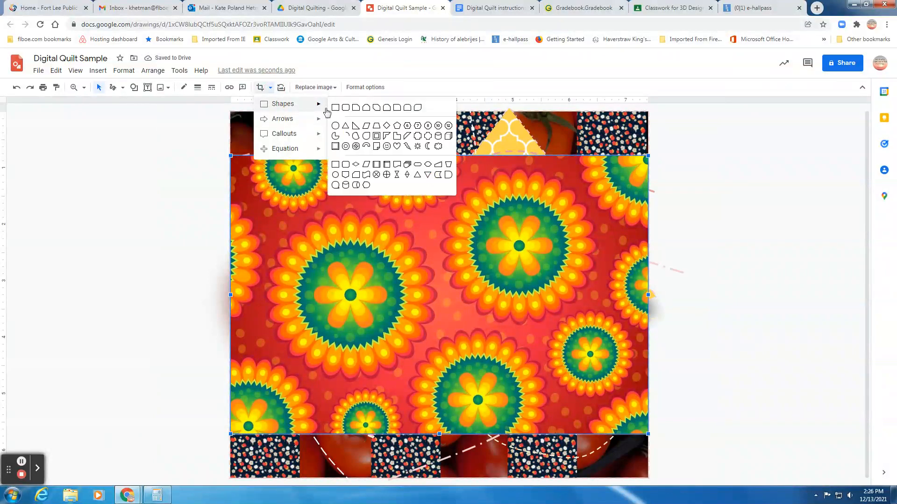
pyautogui.click(396, 147)
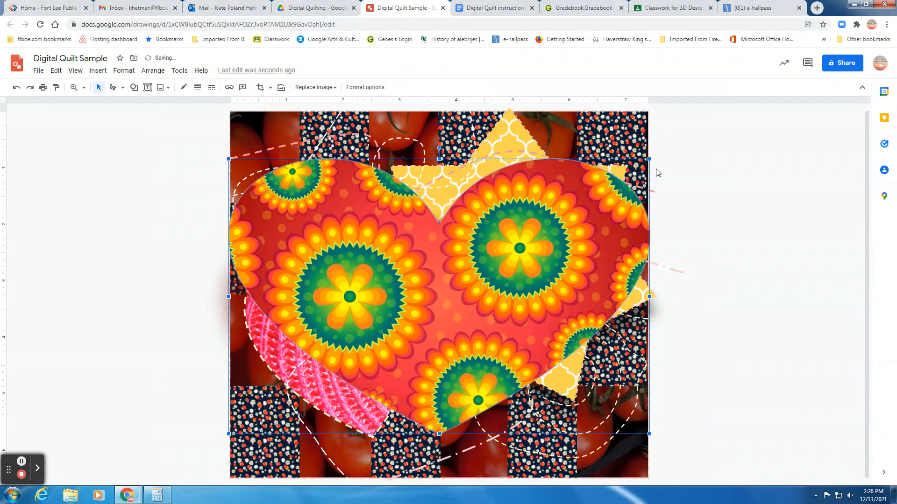
# Shrink and narrow the flower heart to about 2.5 inches wide, then center it inside the pink heart, tilted counterclockwise to match.
pyautogui.moveTo(650, 159); pyautogui.dragTo(400, 316)
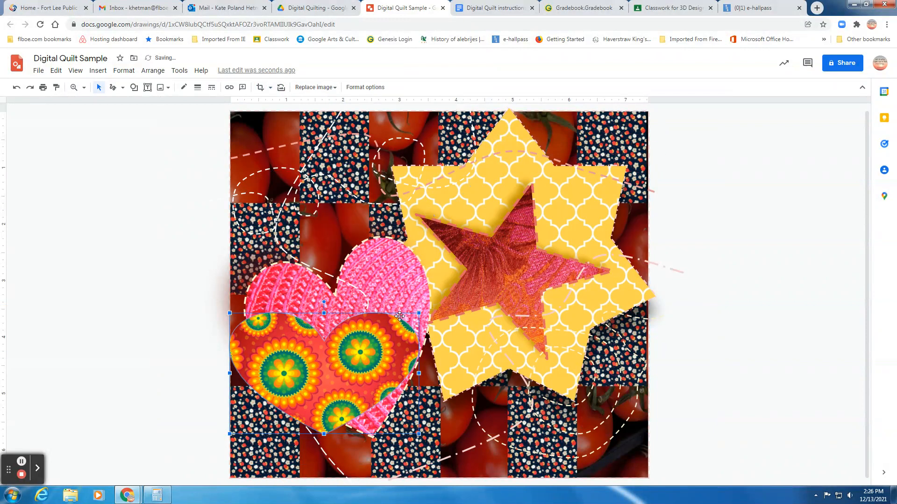
pyautogui.moveTo(423, 373); pyautogui.dragTo(367, 373)
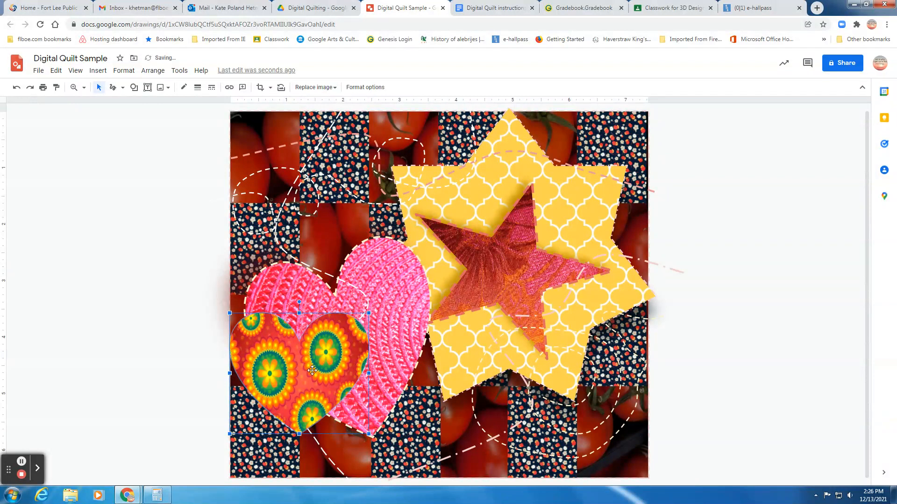
pyautogui.moveTo(312, 371); pyautogui.dragTo(348, 333)
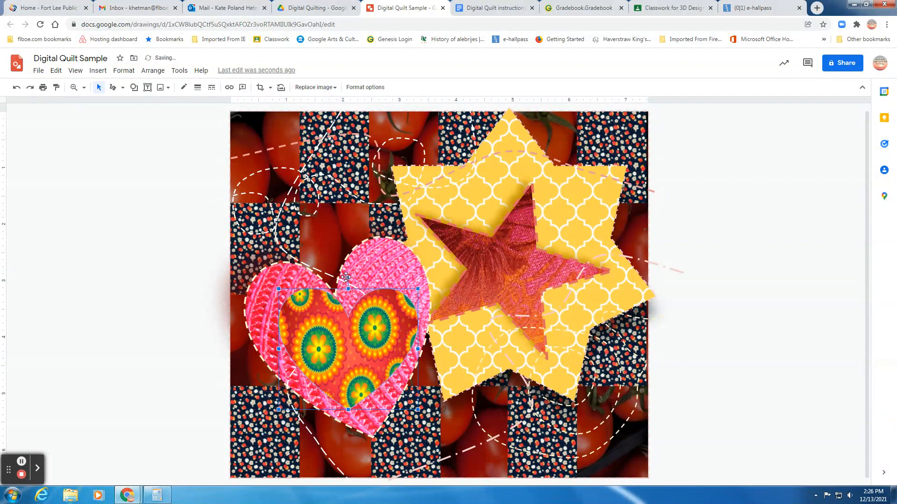
pyautogui.moveTo(347, 277); pyautogui.dragTo(328, 285)
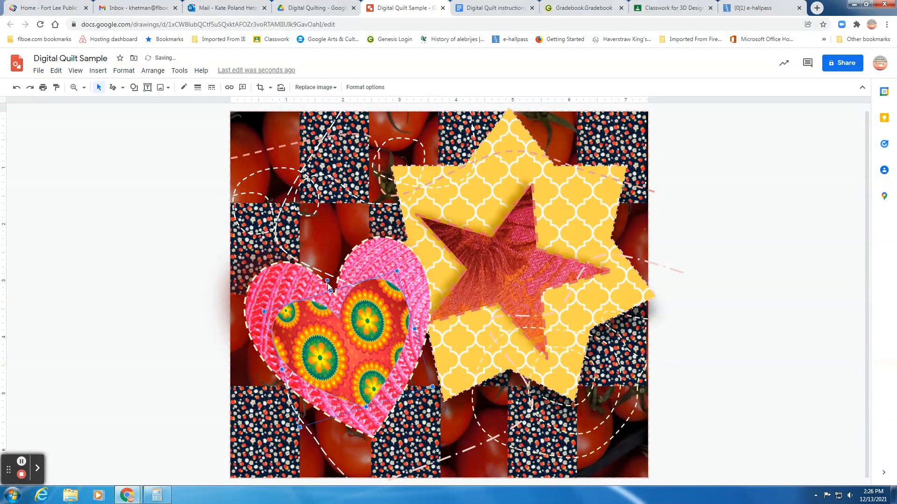
pyautogui.moveTo(354, 343); pyautogui.dragTo(359, 338)
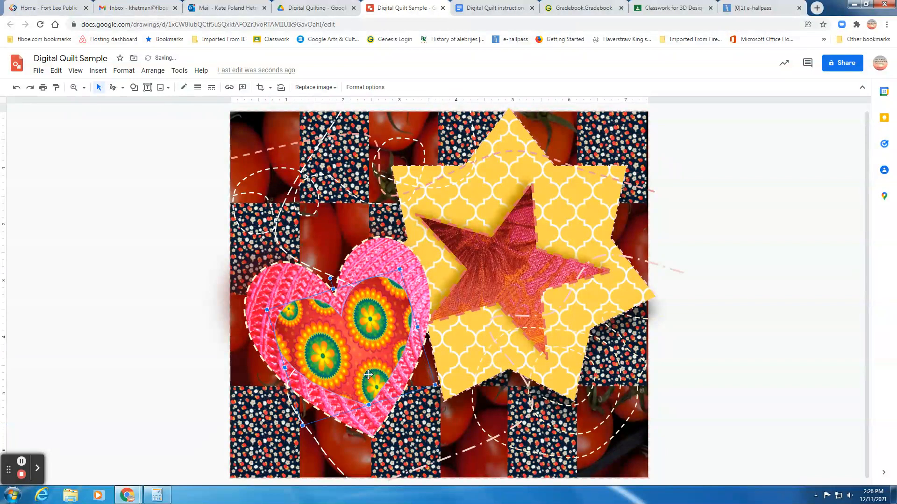
# Give the flower heart a white, 3px, short-dash border.
pyautogui.click(198, 88)
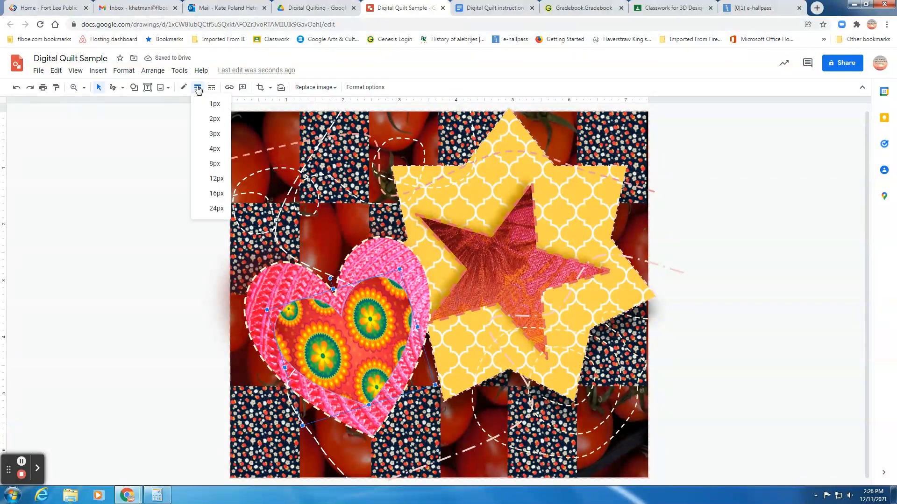
pyautogui.click(185, 88)
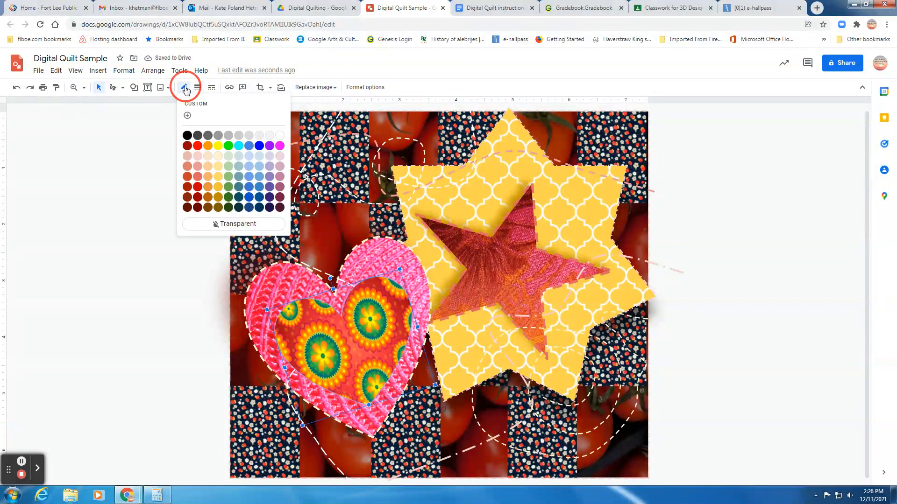
pyautogui.click(280, 145)
pyautogui.click(197, 88)
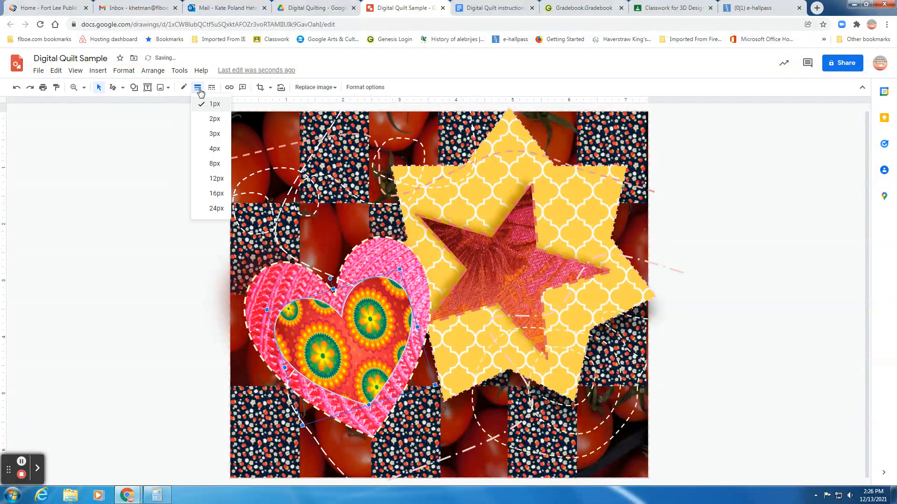
pyautogui.click(211, 133)
pyautogui.click(211, 88)
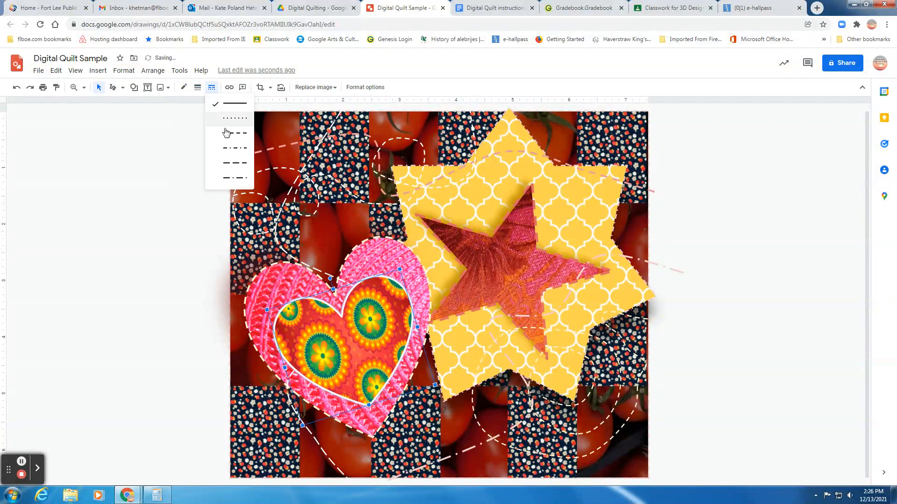
pyautogui.click(226, 137)
pyautogui.click(158, 249)
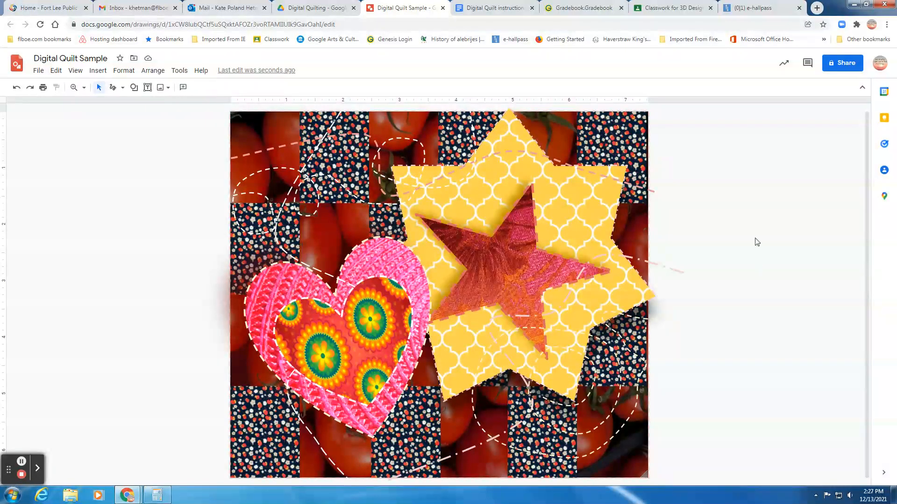
# Download the drawing as a PNG image and save it as Digital Quilt Sample.png.
pyautogui.click(39, 70)
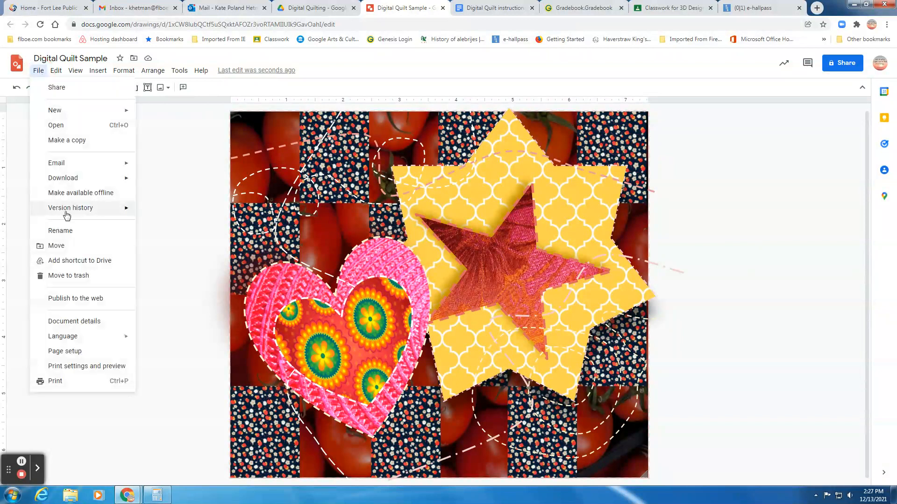
pyautogui.moveTo(67, 181)
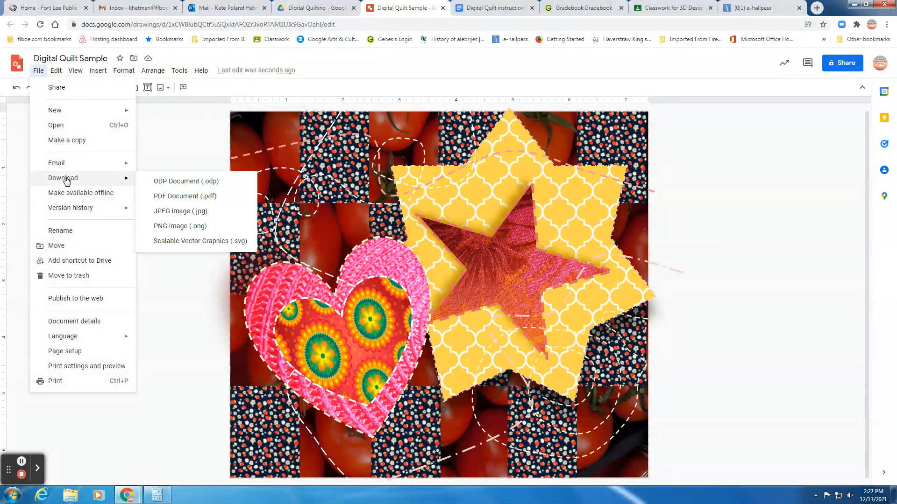
pyautogui.click(171, 227)
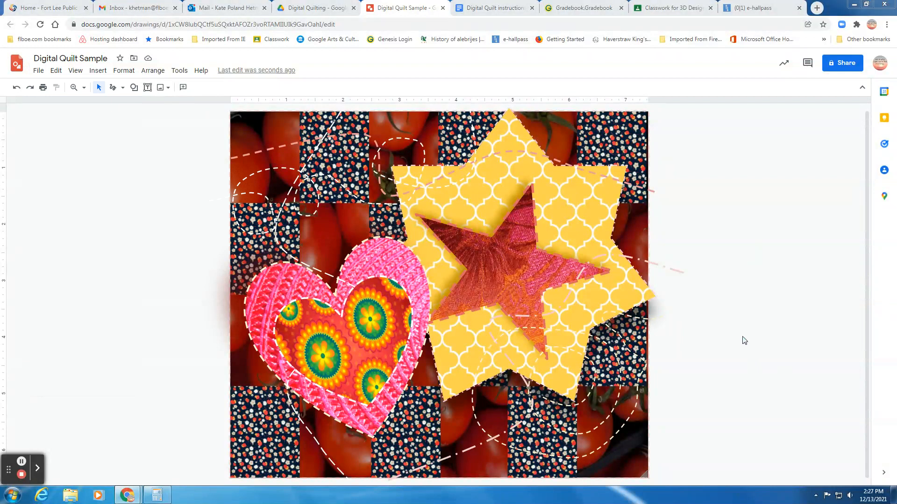
pyautogui.click(365, 193)
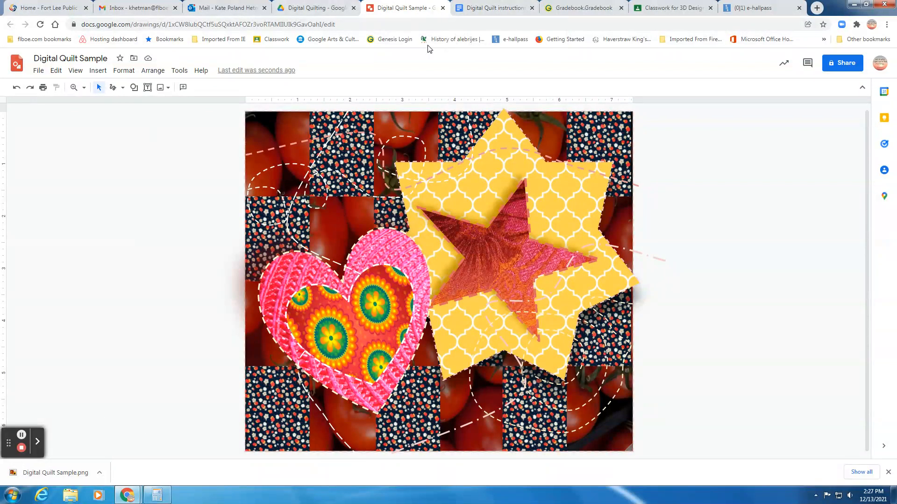
# Review the checkerboard and process image directions in the Digital Quilt instructions document, then return to the Digital Quilt Sample drawing.
pyautogui.click(483, 8)
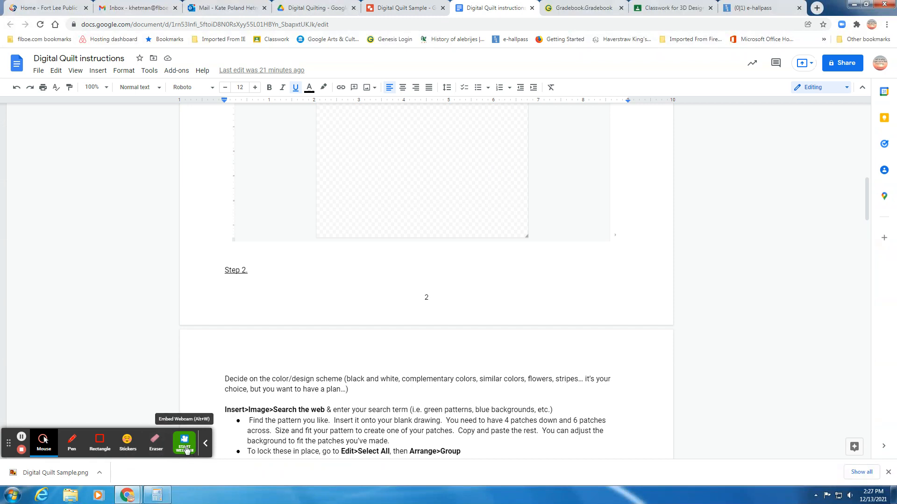
pyautogui.scroll(-6, 476, 336)
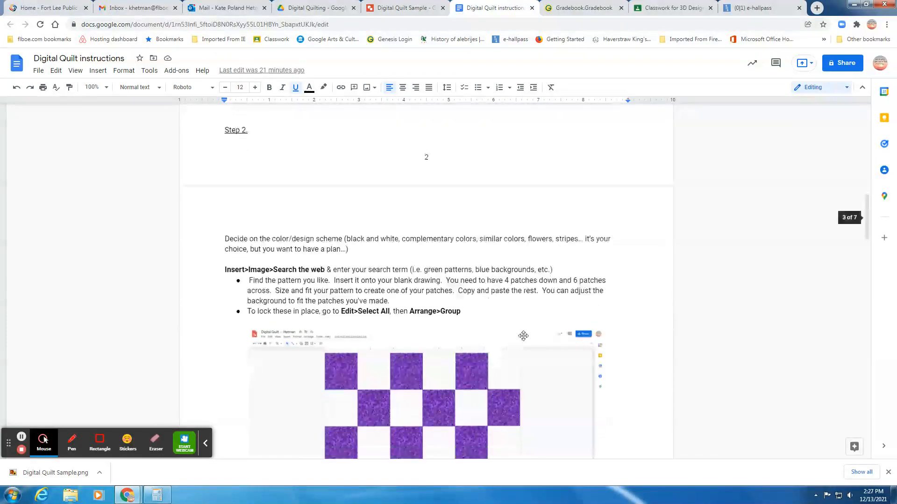
pyautogui.scroll(-8, 527, 328)
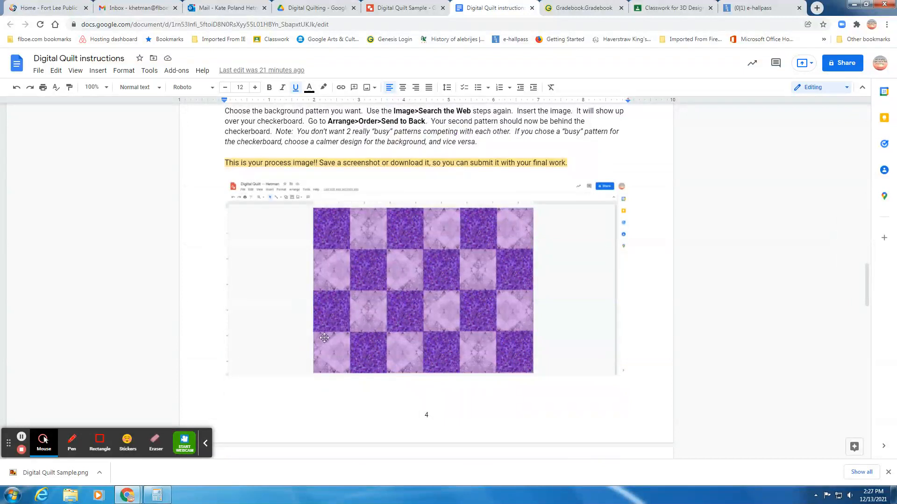
pyautogui.click(396, 6)
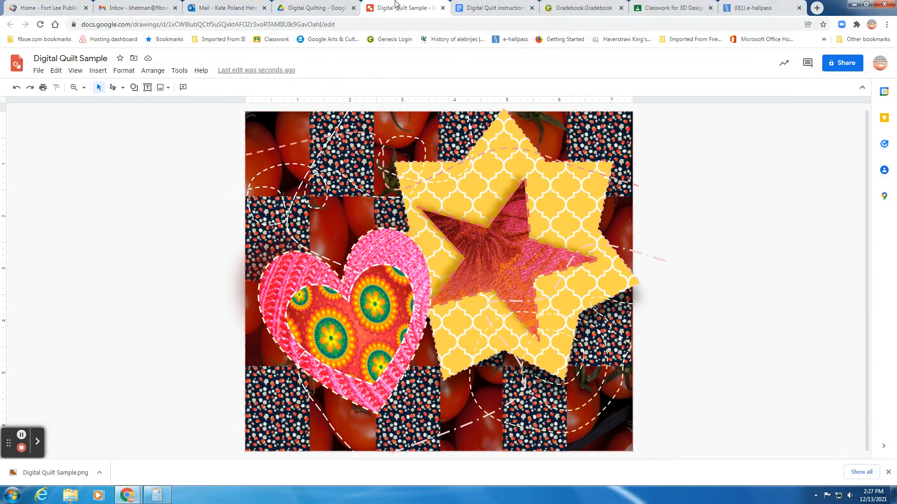